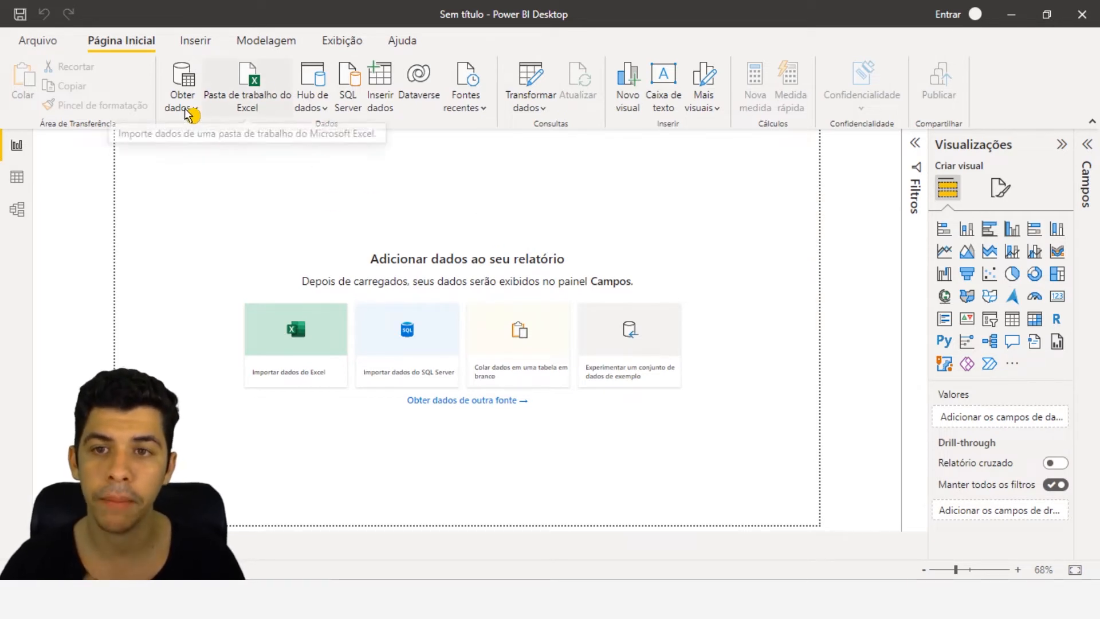
Step: Import Planilha1 from the Excel workbook Base de Clientes and open it for data transformation in the Power Query Editor
{"action": "left_click", "coordinate": [251, 102]}
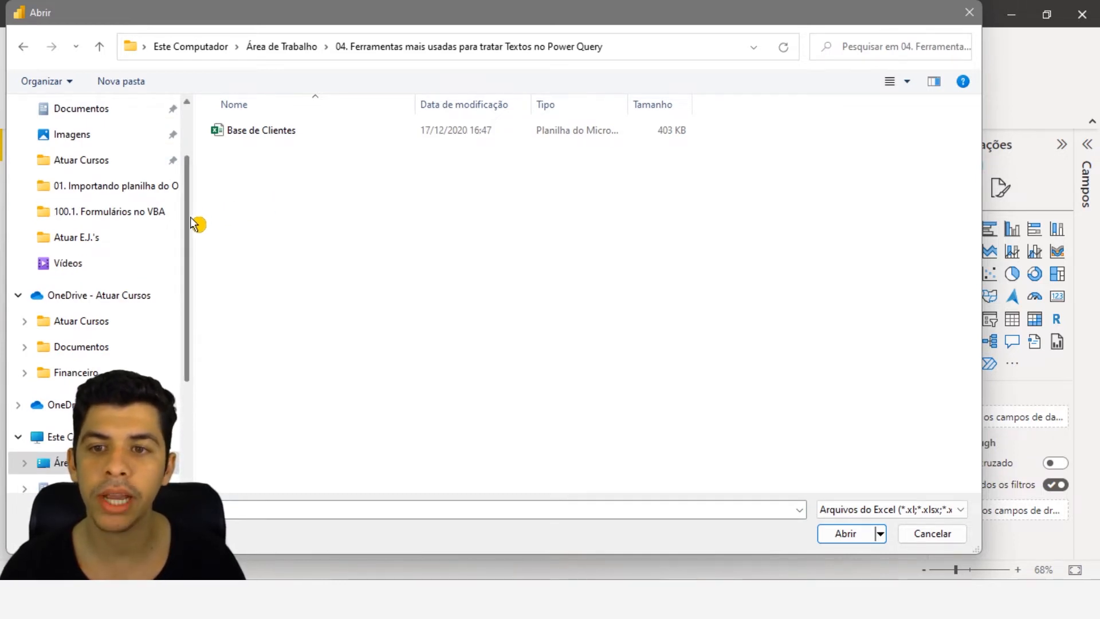
{"action": "double_click", "coordinate": [271, 136]}
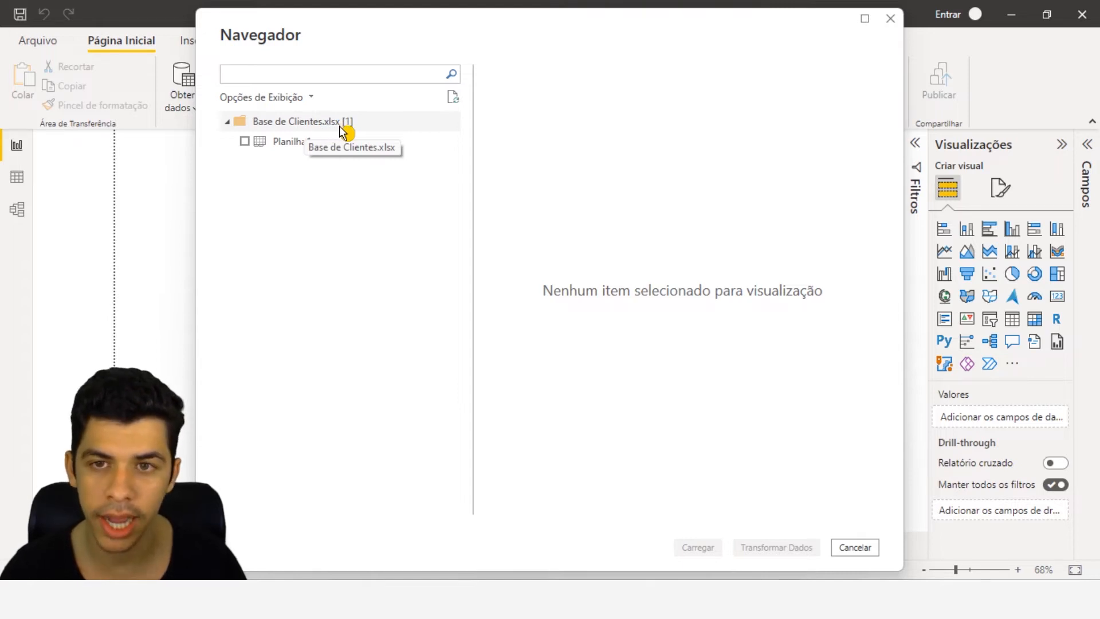
{"action": "left_click", "coordinate": [245, 141]}
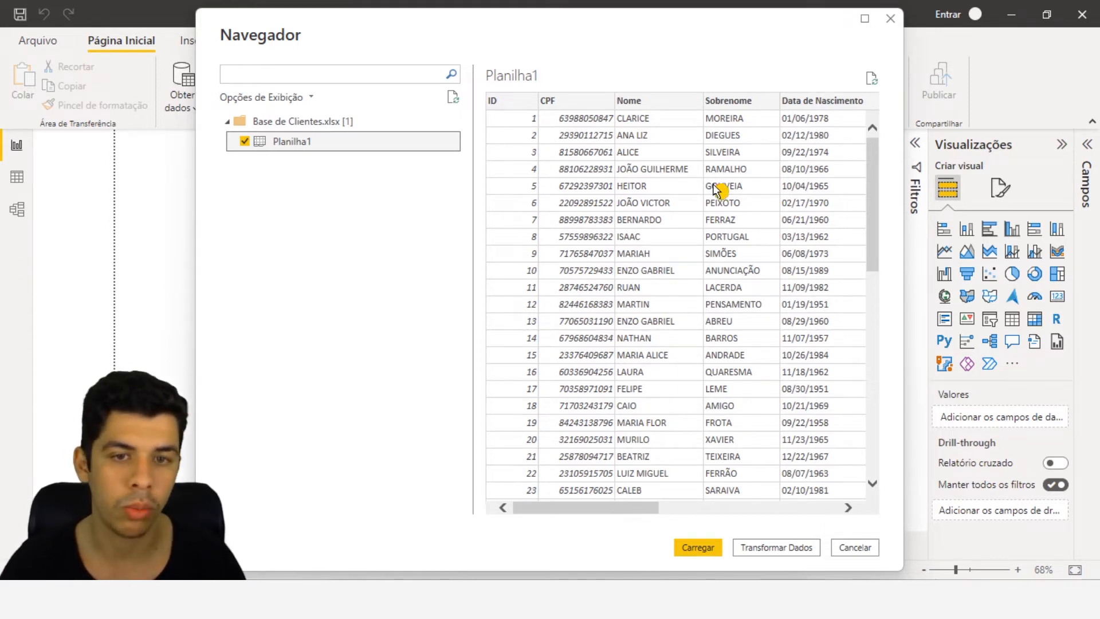
{"action": "left_click_drag", "start_coordinate": [623, 508], "coordinate": [717, 508]}
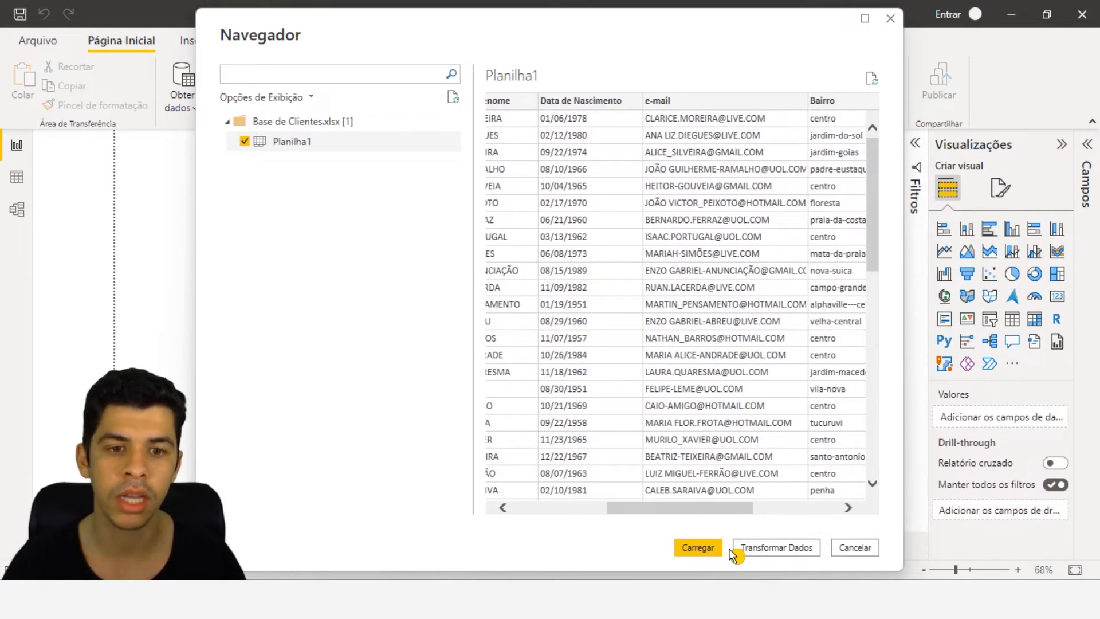
{"action": "left_click", "coordinate": [768, 551]}
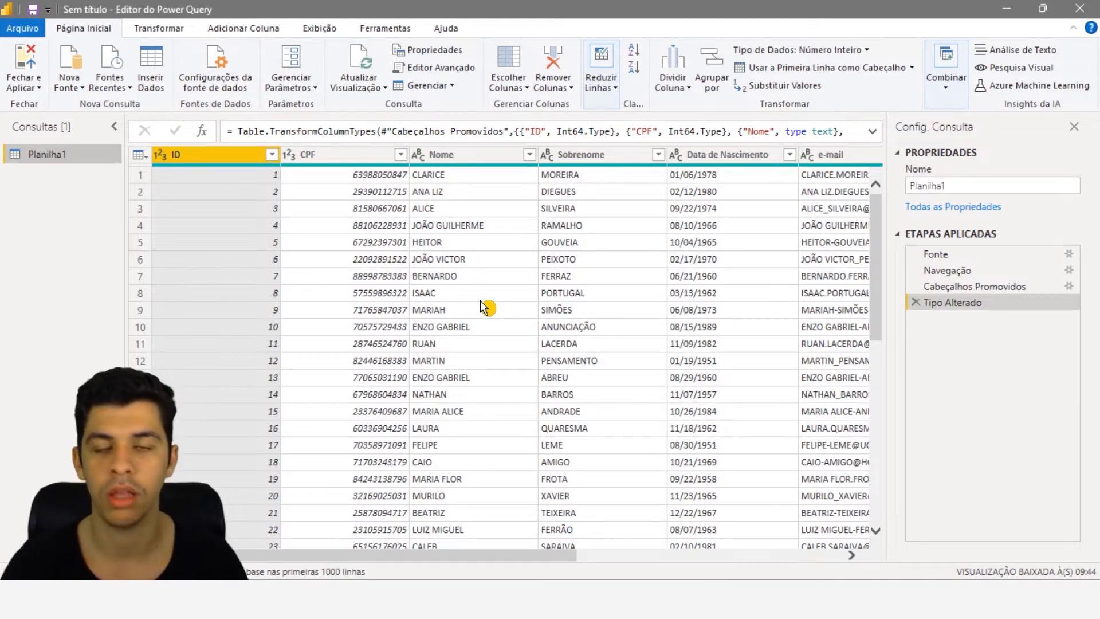
Step: Switch to the Power BI Desktop report window to view it, and return to the Power Query Editor
{"action": "mouse_move", "coordinate": [621, 599]}
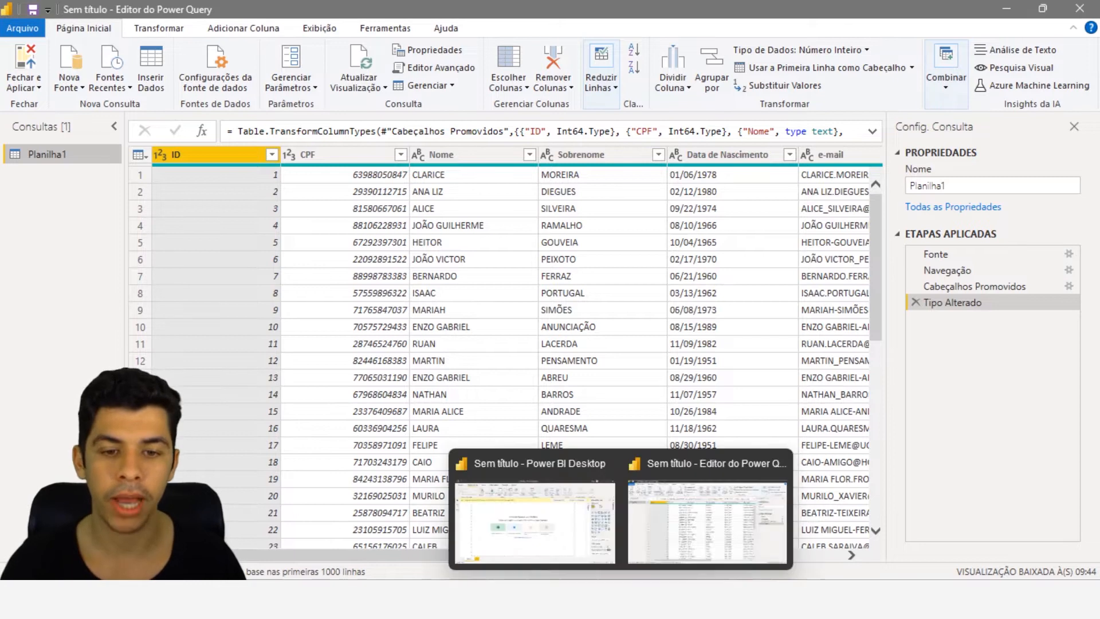
{"action": "left_click", "coordinate": [550, 506]}
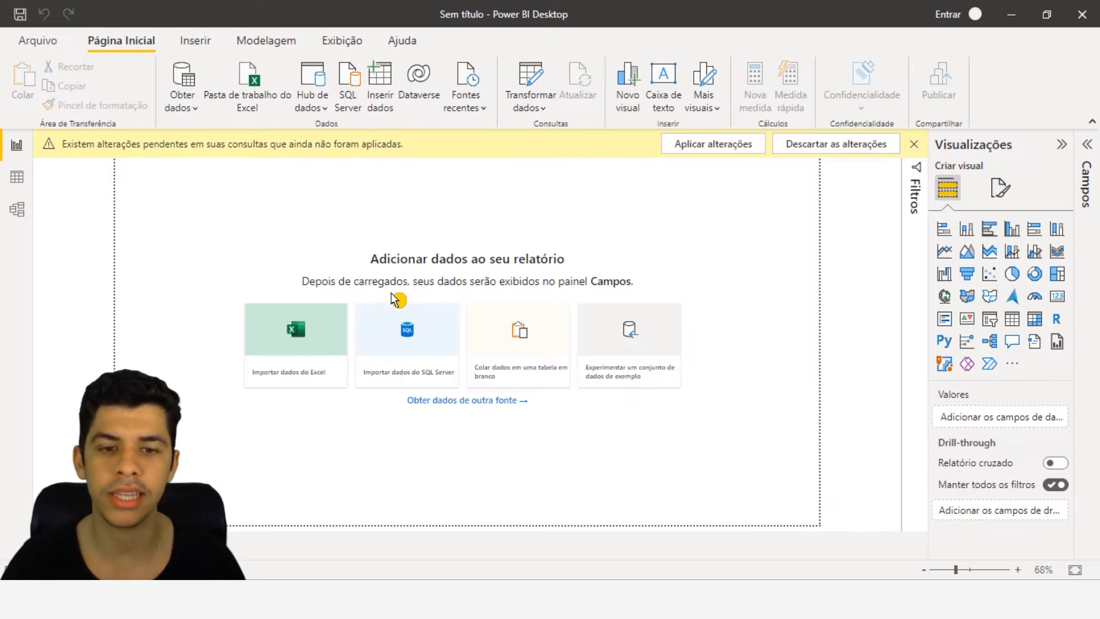
{"action": "mouse_move", "coordinate": [621, 599]}
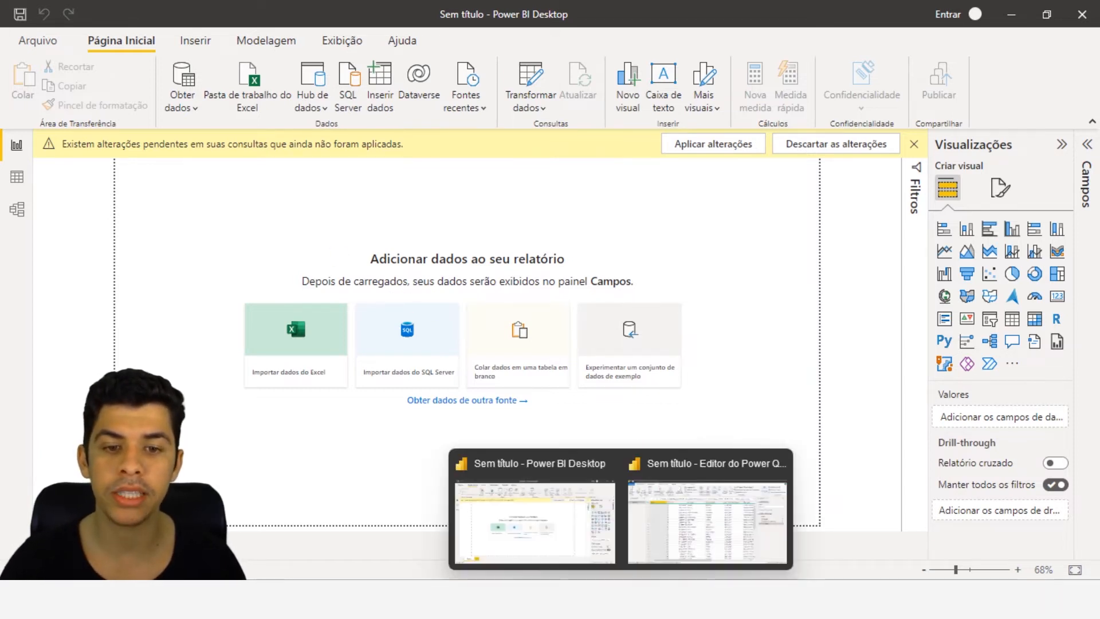
{"action": "left_click", "coordinate": [665, 535]}
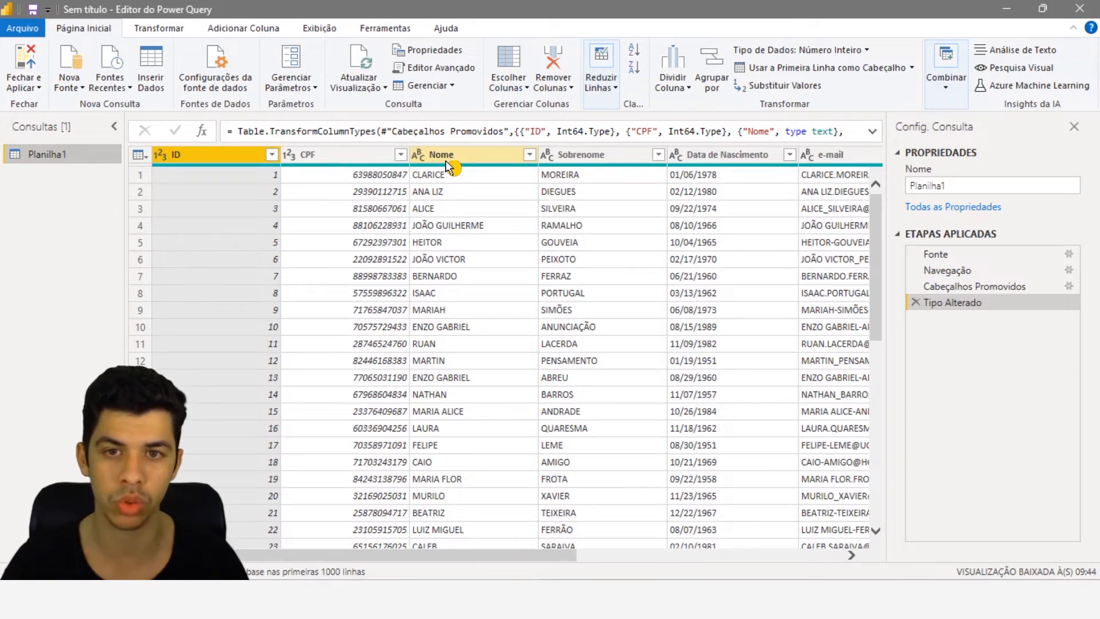
Step: Try converting the Nome column to lowercase in place, and remove the resulting applied step
{"action": "left_click", "coordinate": [470, 156]}
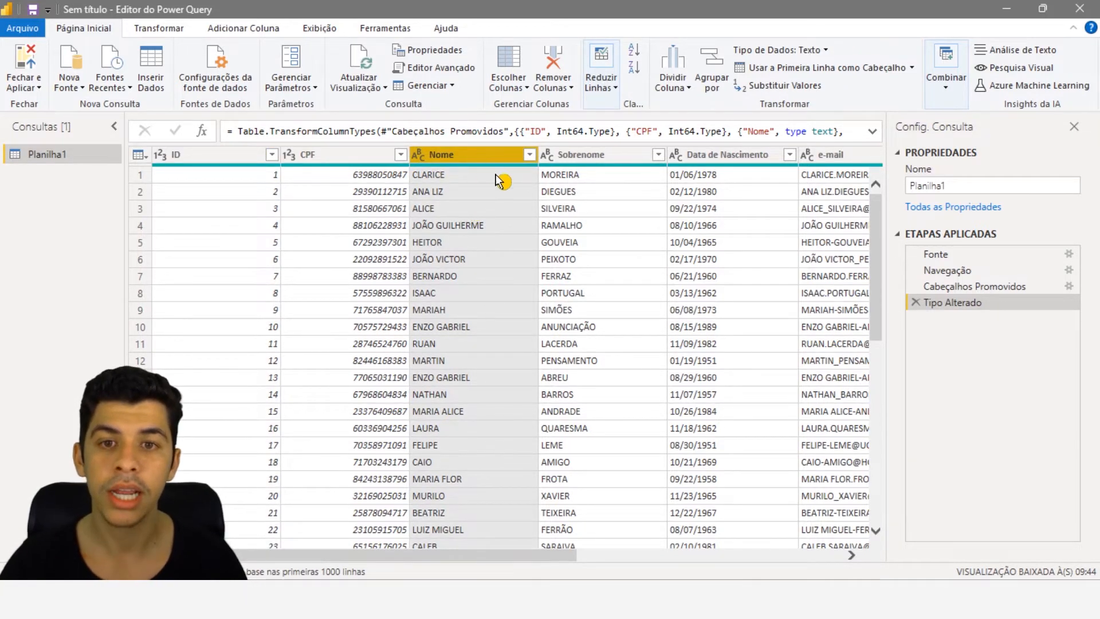
{"action": "left_click", "coordinate": [158, 29]}
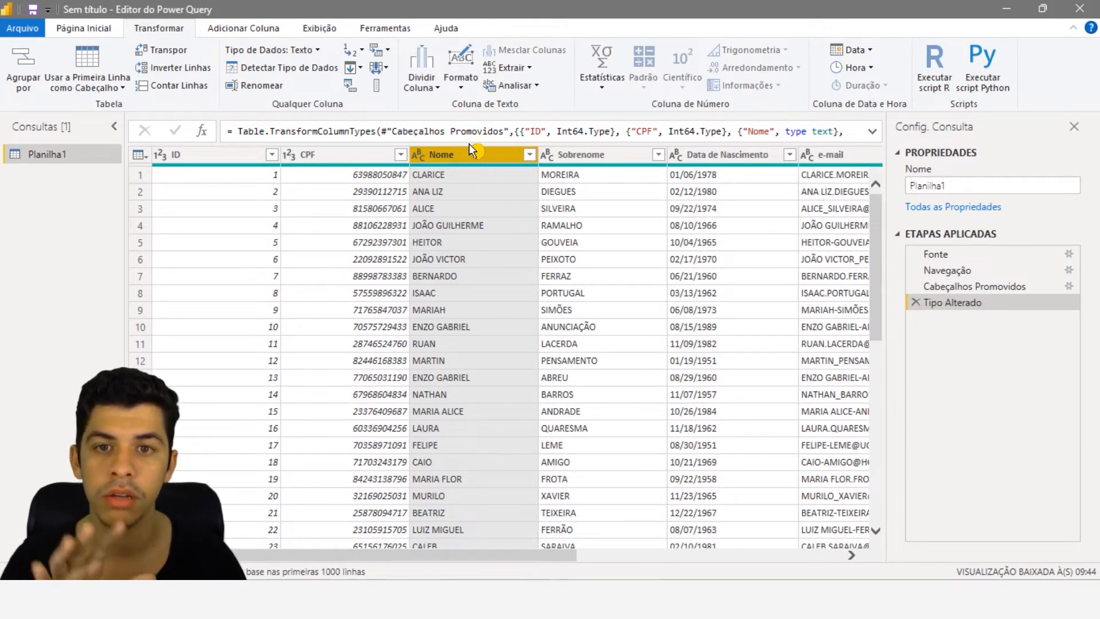
{"action": "left_click", "coordinate": [462, 80]}
{"action": "left_click", "coordinate": [476, 104]}
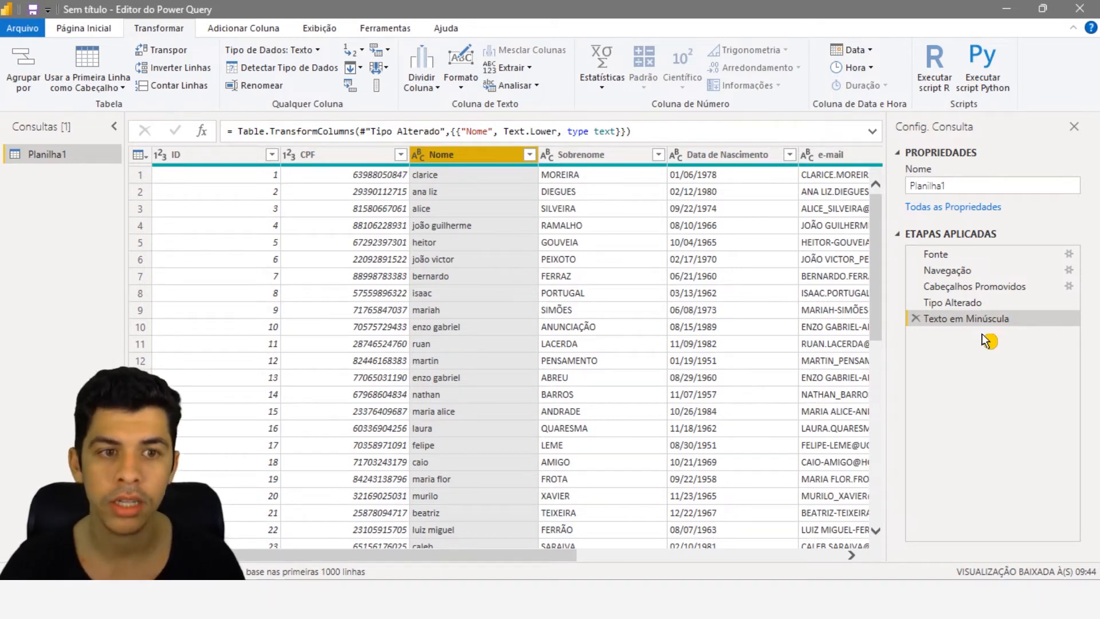
{"action": "left_click", "coordinate": [917, 319]}
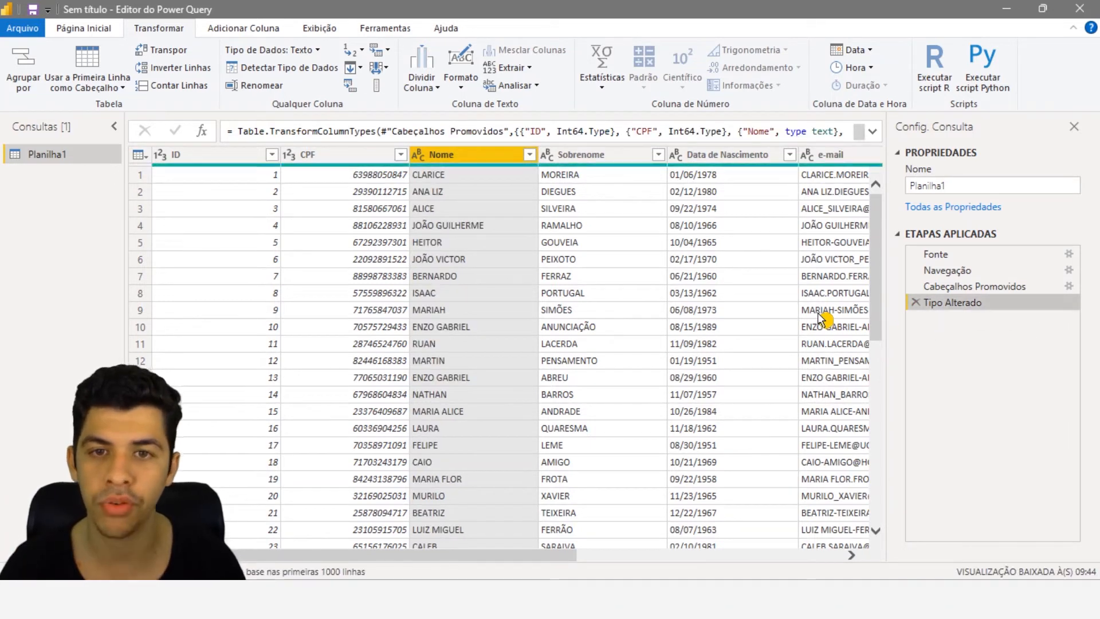
Step: Try adding a lowercase copy of the Nome column, compare it with the original, and remove the resulting applied step
{"action": "left_click", "coordinate": [269, 32]}
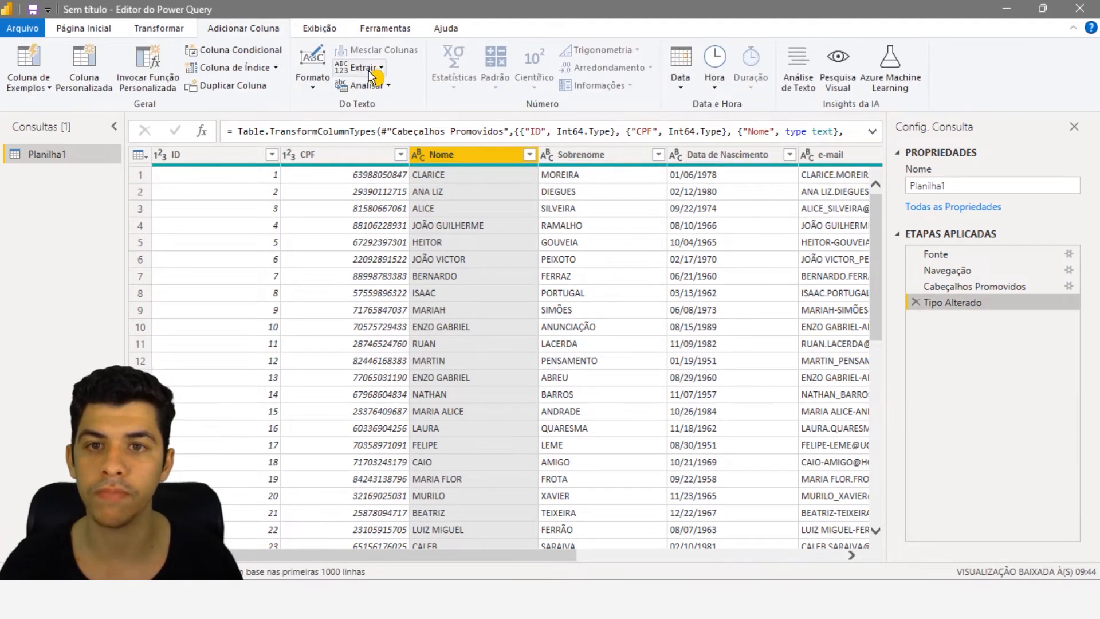
{"action": "left_click", "coordinate": [313, 69]}
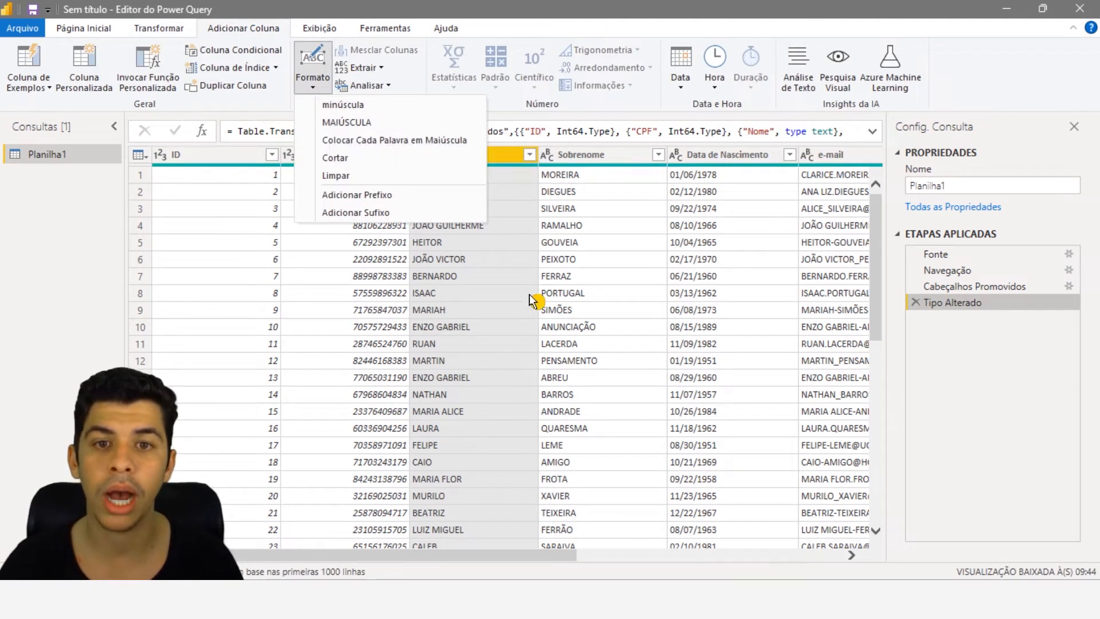
{"action": "left_click", "coordinate": [508, 172]}
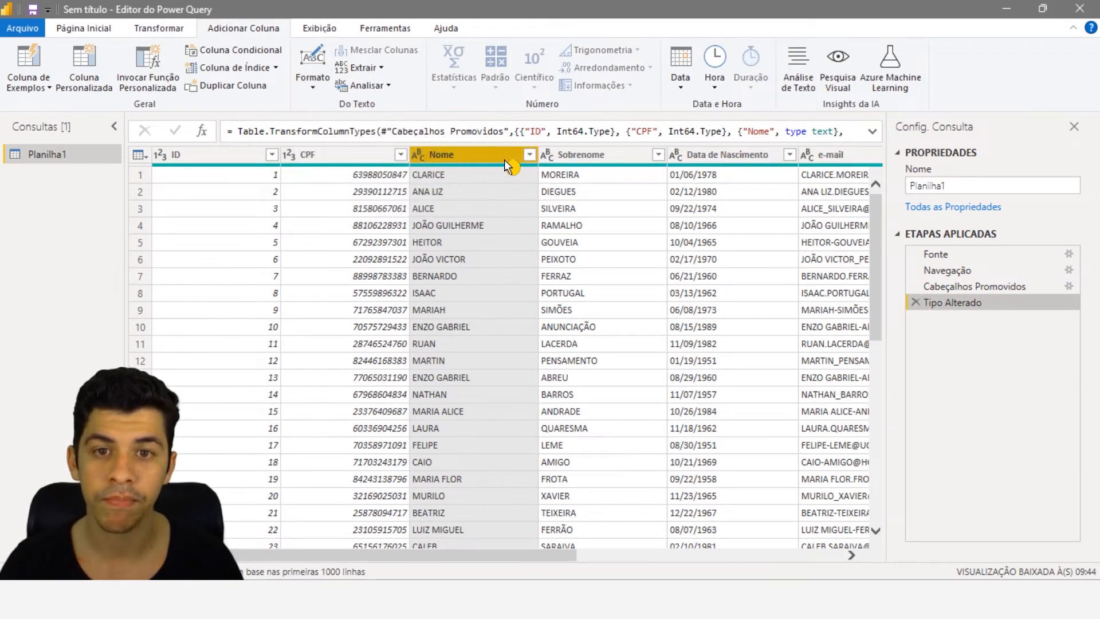
{"action": "left_click", "coordinate": [313, 80]}
{"action": "left_click", "coordinate": [314, 107]}
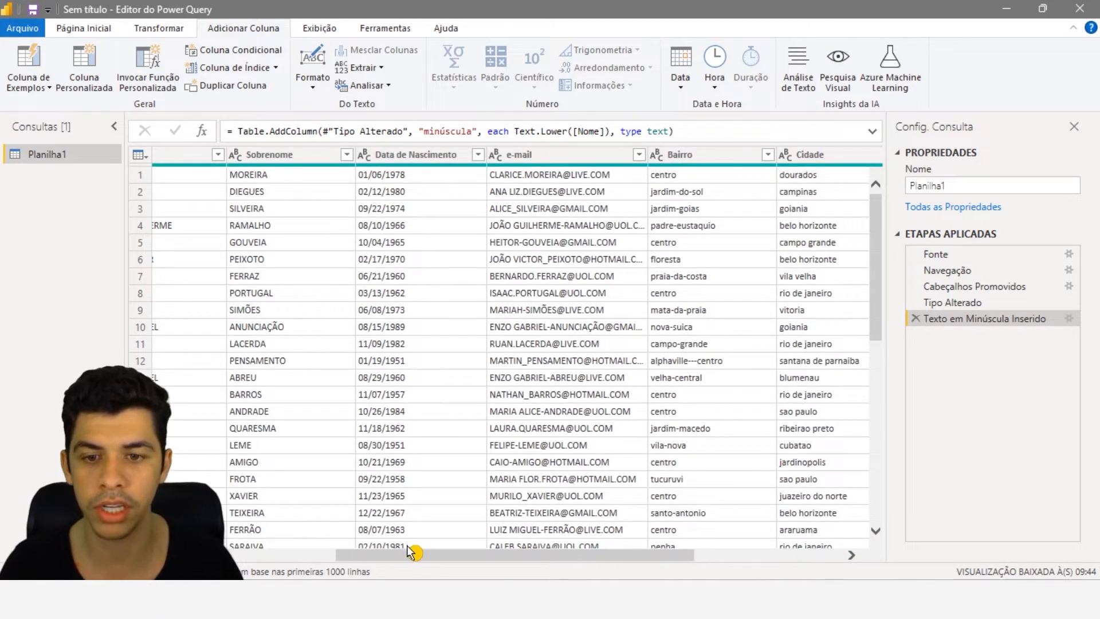
{"action": "left_click_drag", "start_coordinate": [414, 554], "coordinate": [351, 554]}
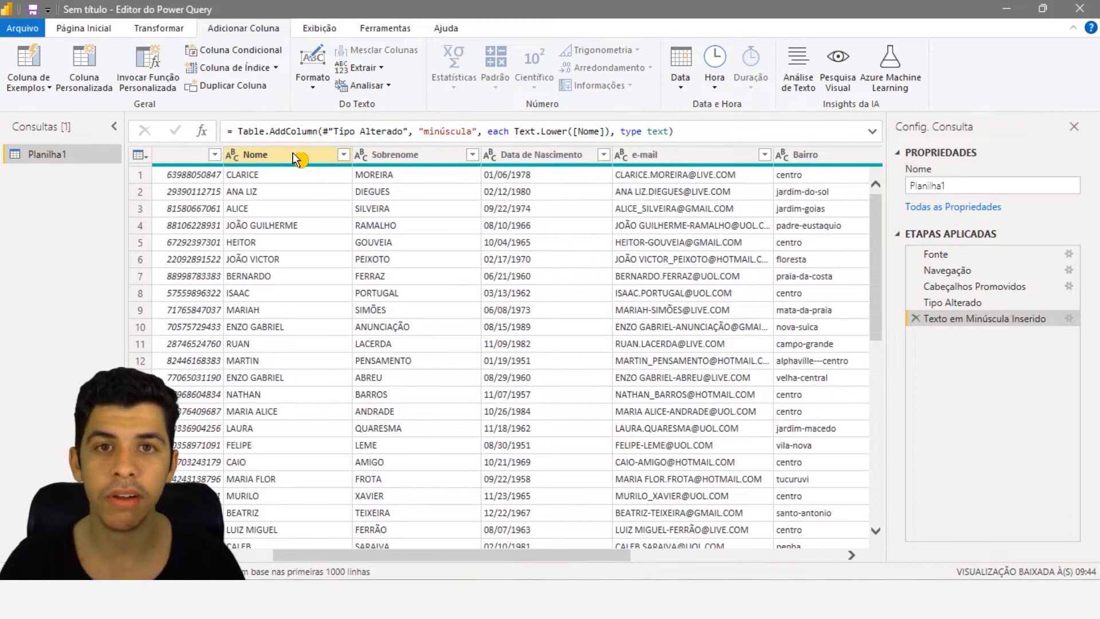
{"action": "left_click_drag", "start_coordinate": [482, 554], "coordinate": [696, 555]}
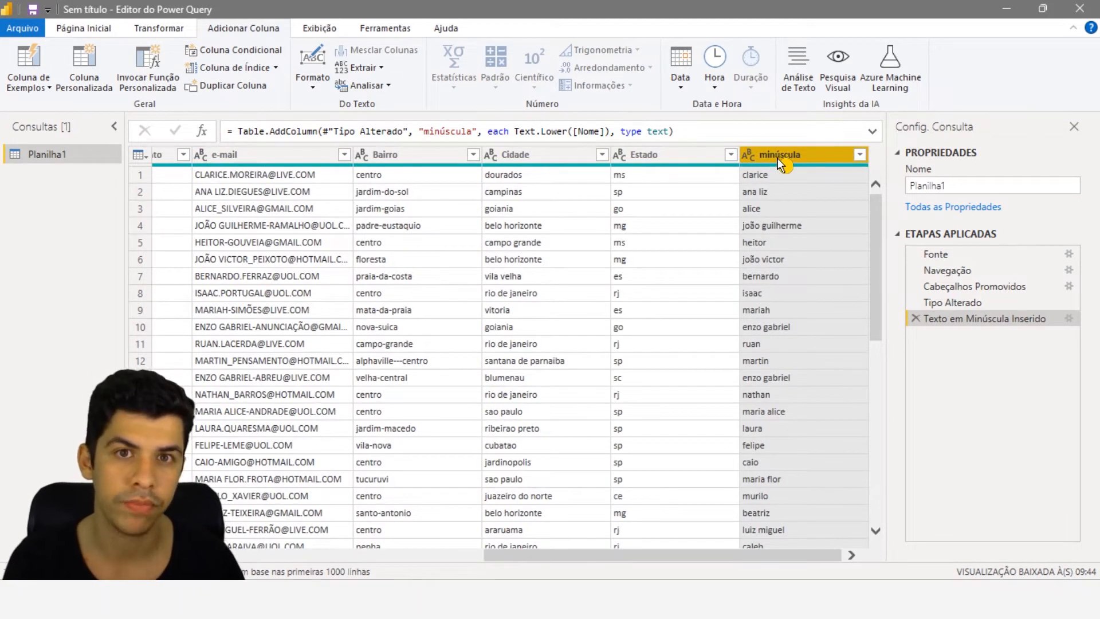
{"action": "left_click", "coordinate": [916, 319]}
{"action": "left_click_drag", "start_coordinate": [658, 555], "coordinate": [371, 570]}
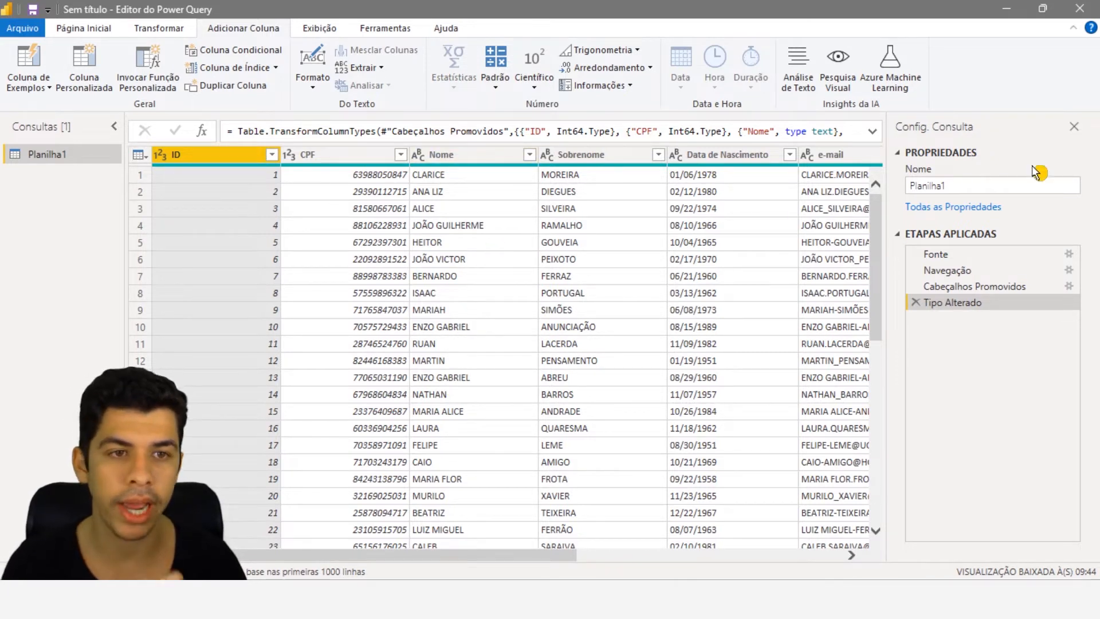
Step: Hide the query settings pane and show it again
{"action": "left_click", "coordinate": [961, 188]}
{"action": "left_click_drag", "start_coordinate": [961, 188], "coordinate": [917, 187]}
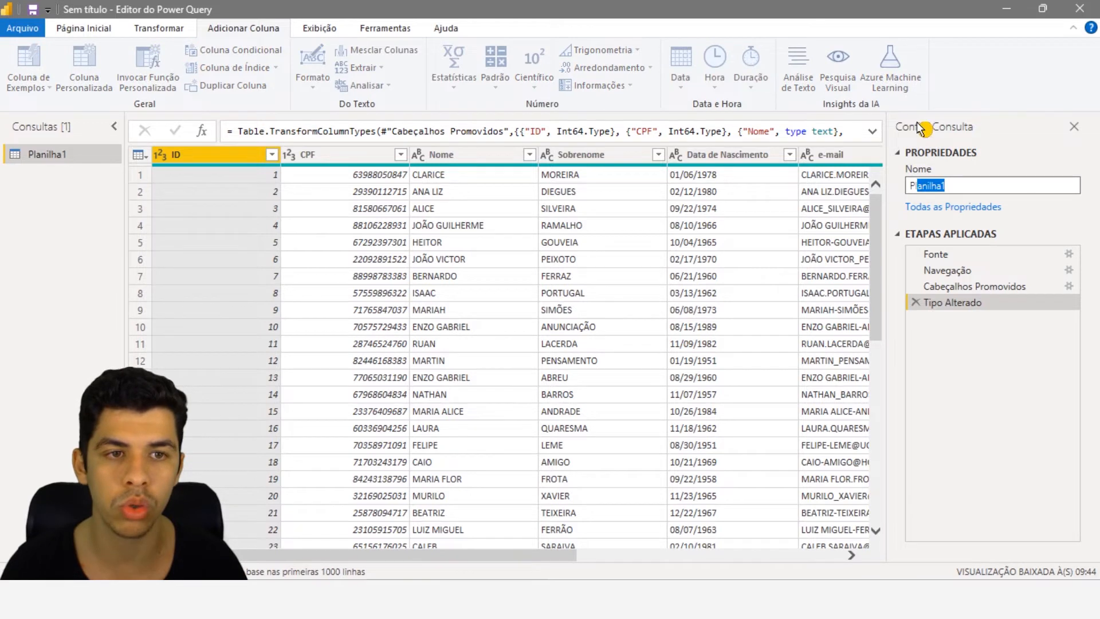
{"action": "left_click", "coordinate": [965, 185]}
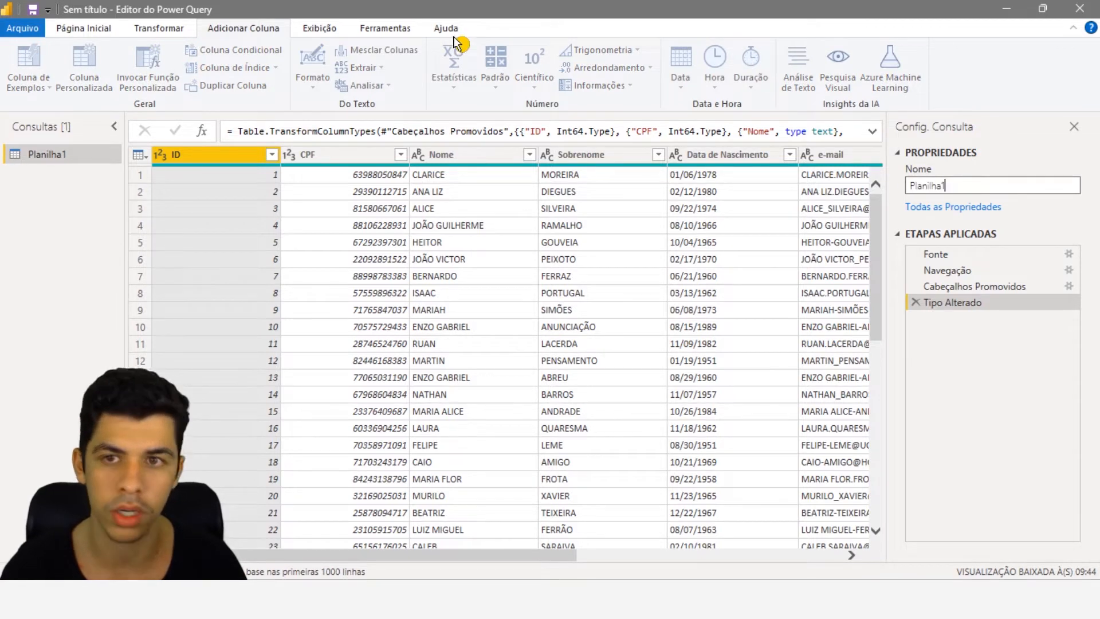
{"action": "left_click", "coordinate": [320, 30]}
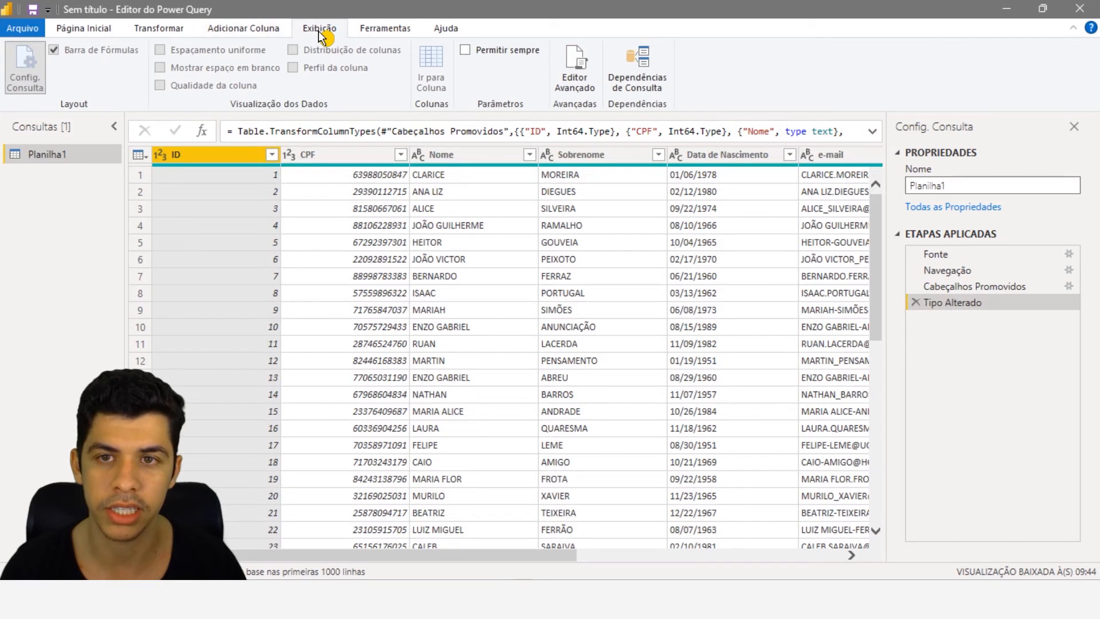
{"action": "left_click", "coordinate": [1034, 164]}
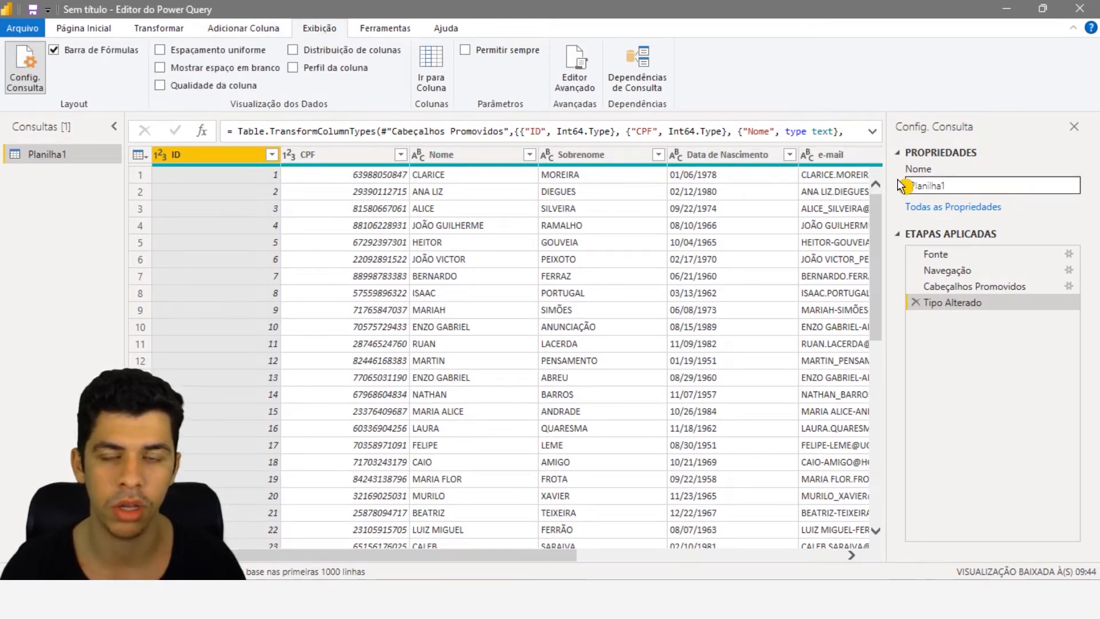
{"action": "left_click", "coordinate": [35, 59]}
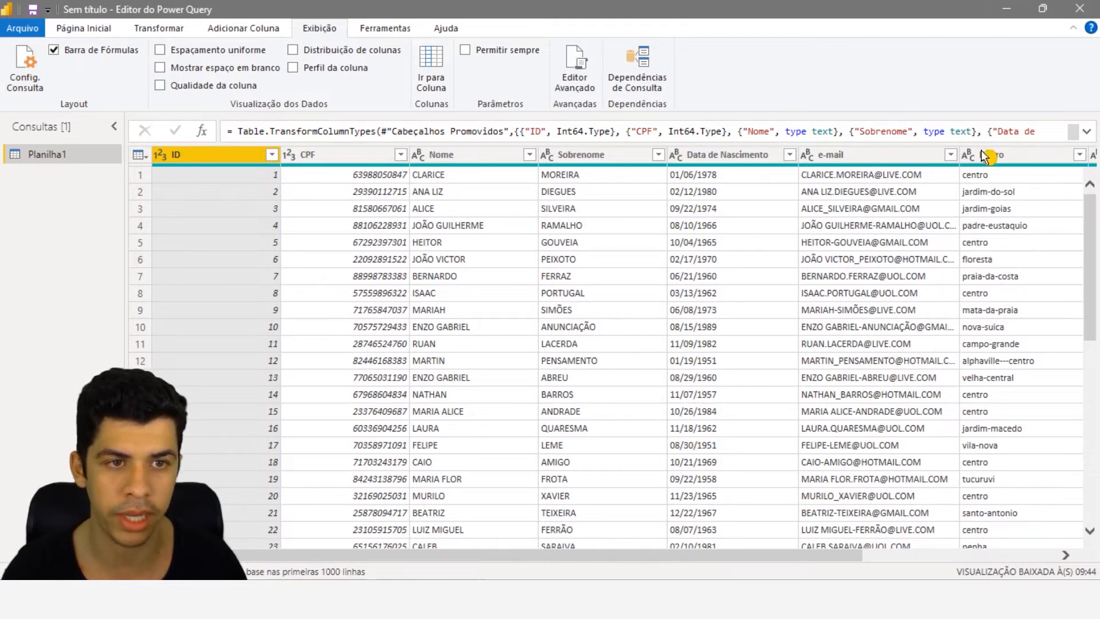
{"action": "left_click", "coordinate": [25, 61]}
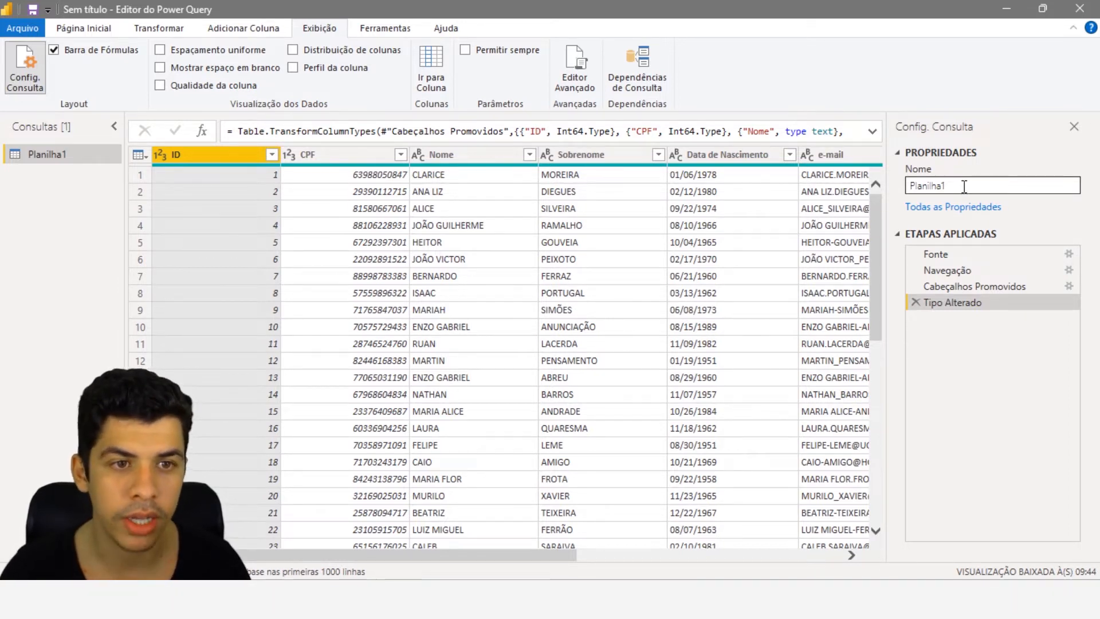
Step: Rename the Planilha1 query as Base de Clientes
{"action": "left_click_drag", "start_coordinate": [966, 187], "coordinate": [913, 185]}
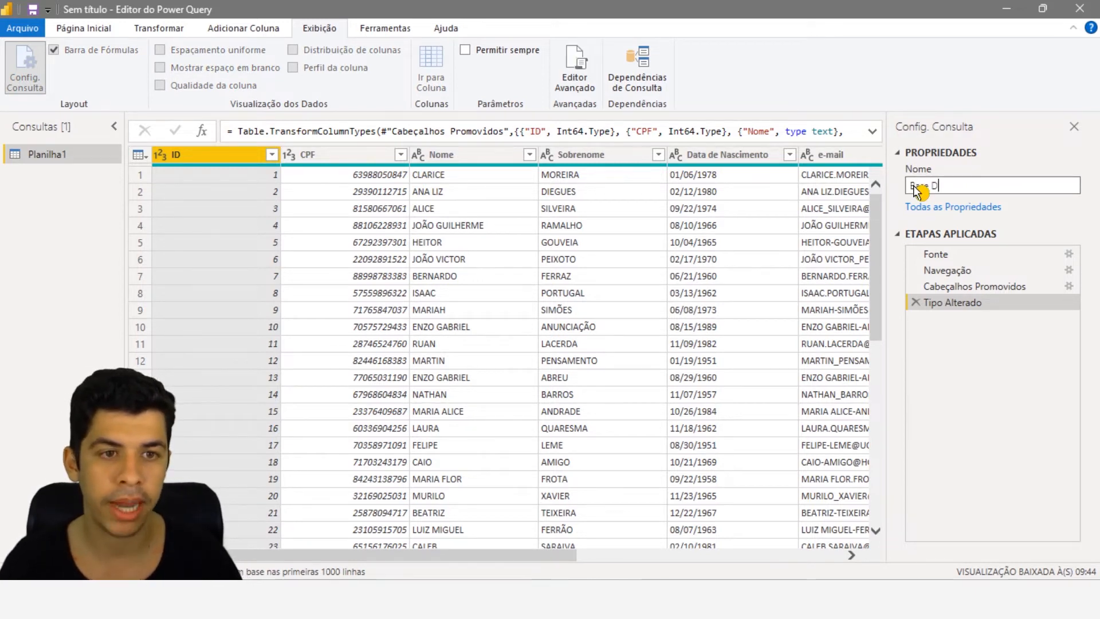
{"action": "type", "text": "Base de Clientes"}
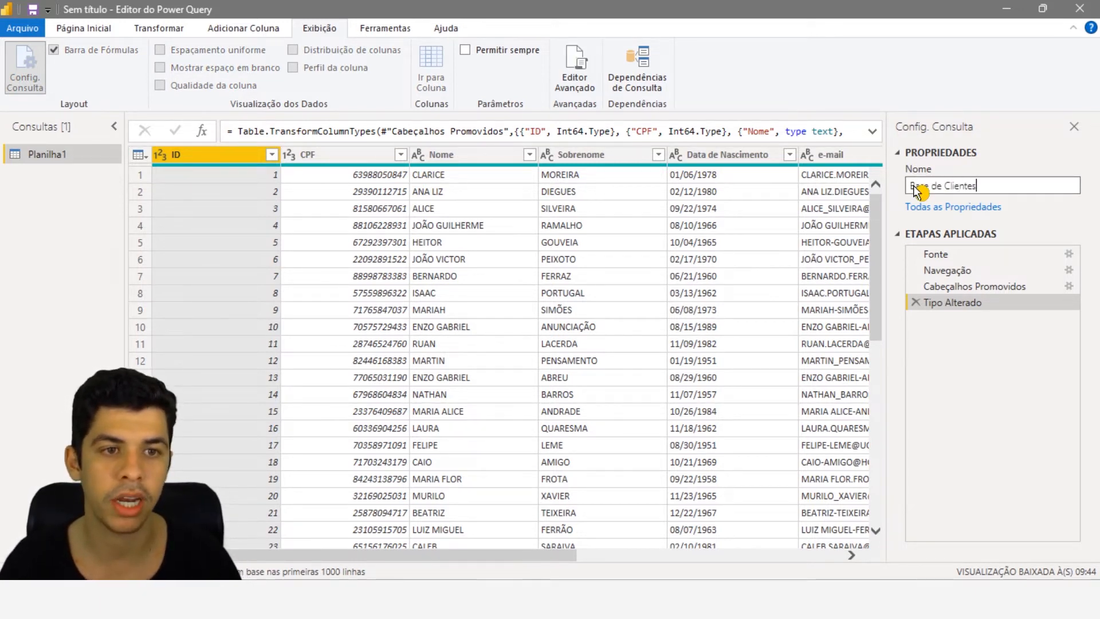
{"action": "key", "text": "Return"}
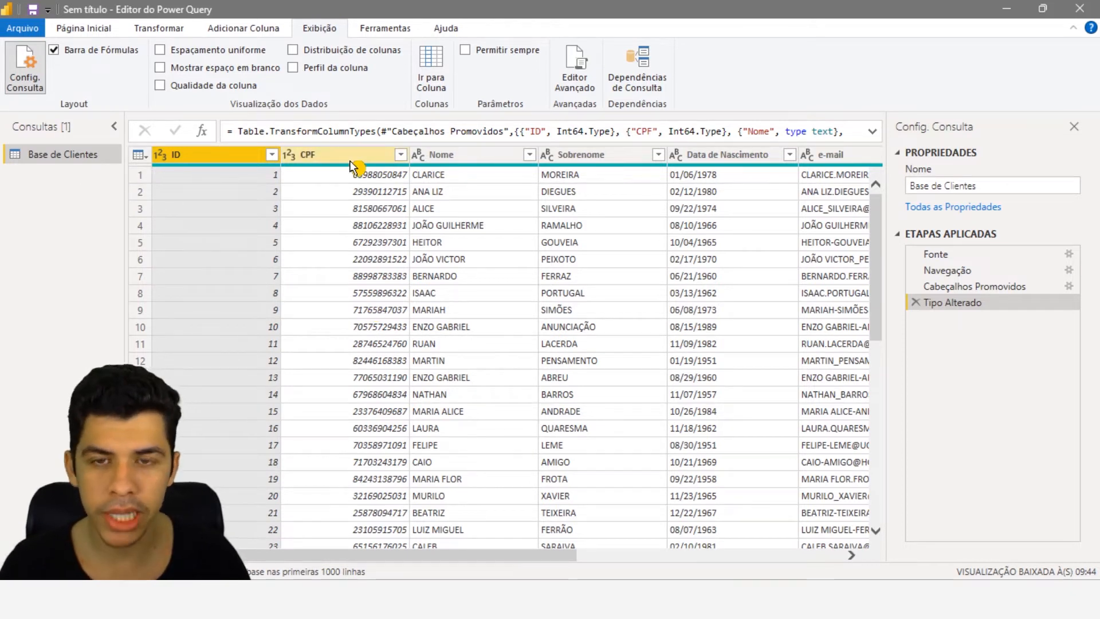
Step: Transform the Nome column in place so that each word is capitalized
{"action": "left_click", "coordinate": [161, 29]}
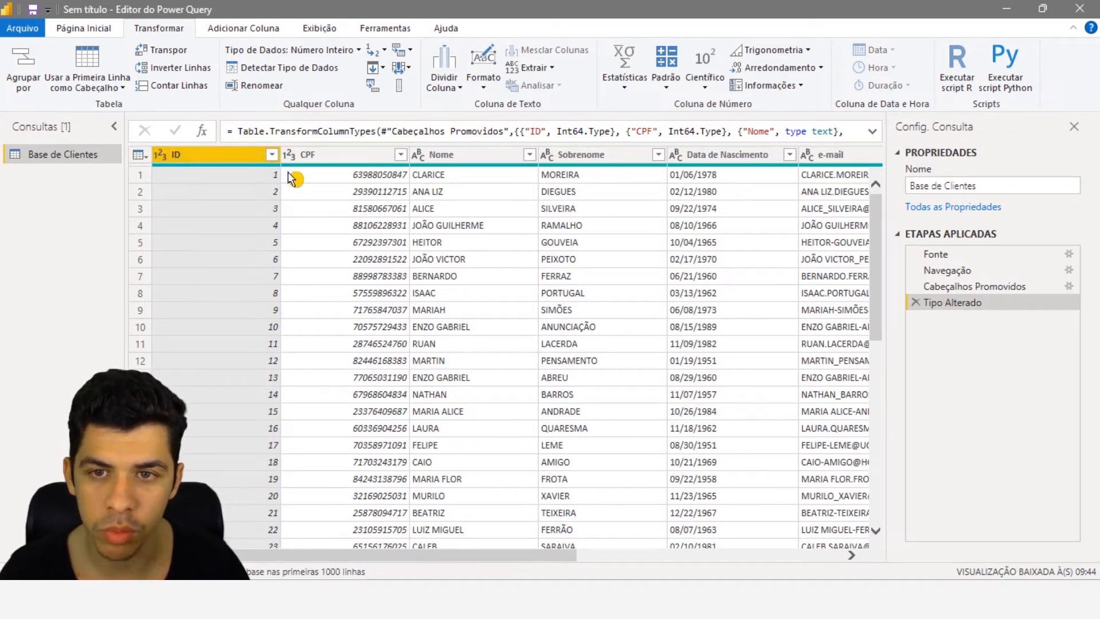
{"action": "left_click", "coordinate": [463, 155]}
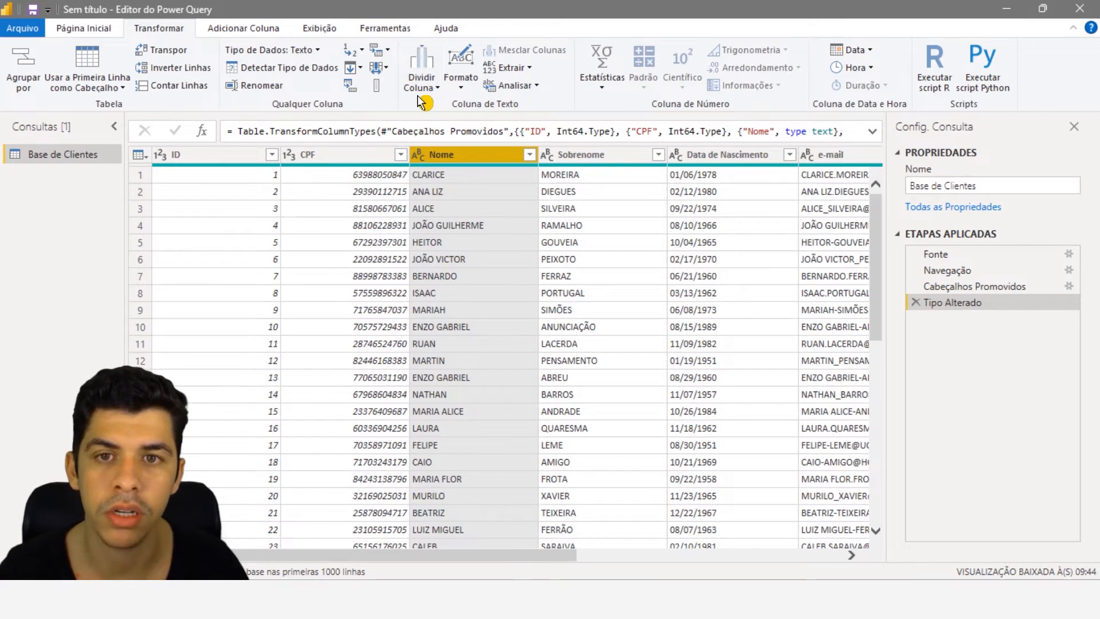
{"action": "left_click", "coordinate": [462, 87]}
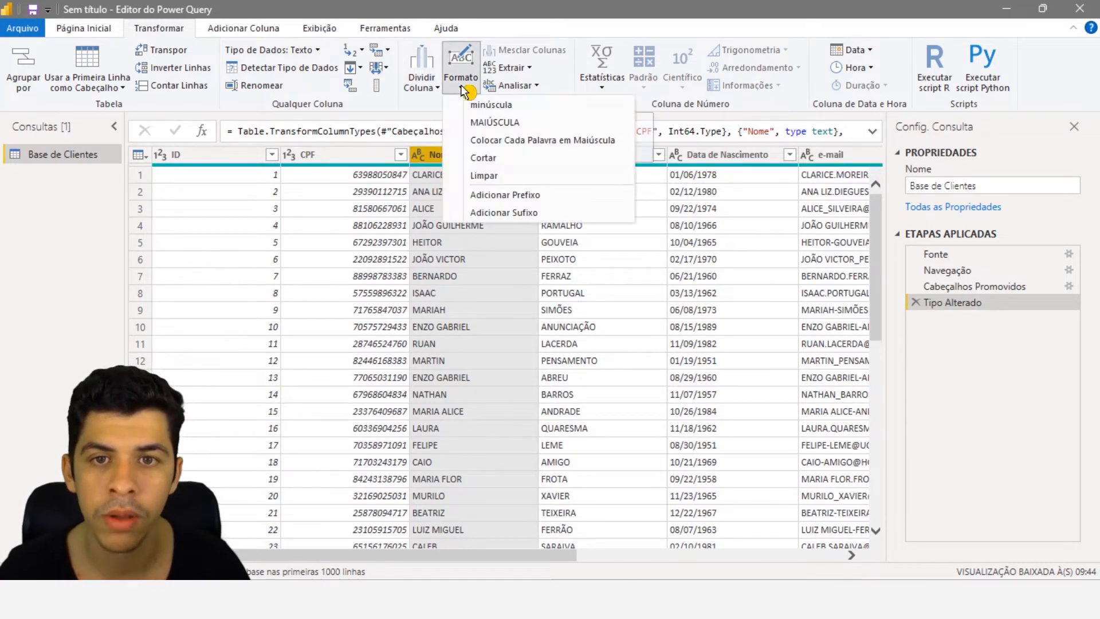
{"action": "left_click", "coordinate": [524, 141]}
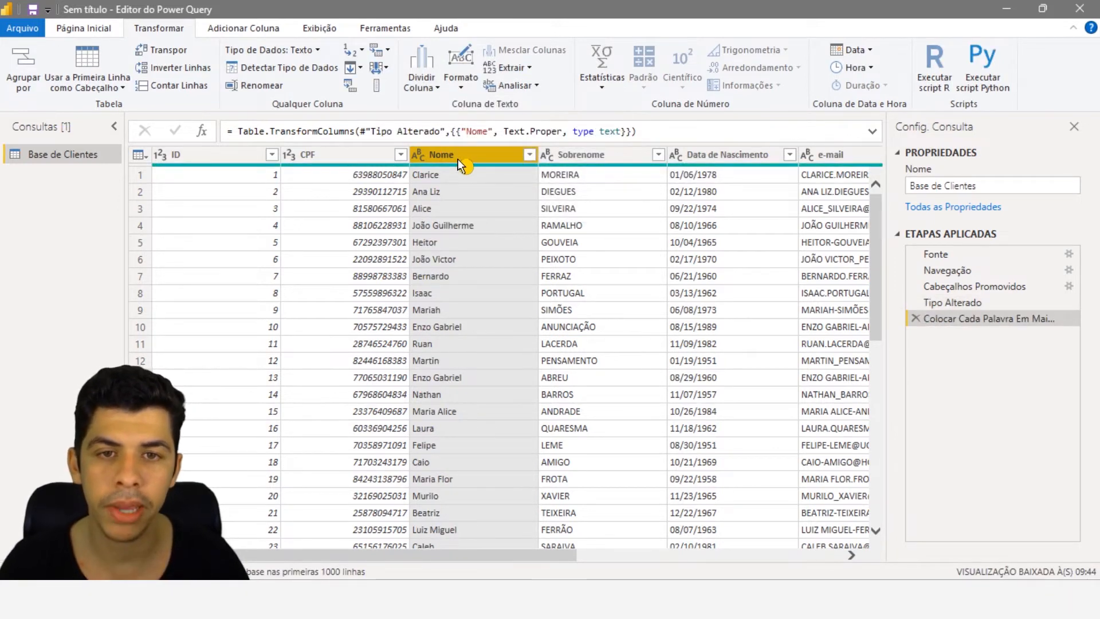
Step: Transform the Sobrenome column in place so that each word is capitalized
{"action": "left_click", "coordinate": [595, 155]}
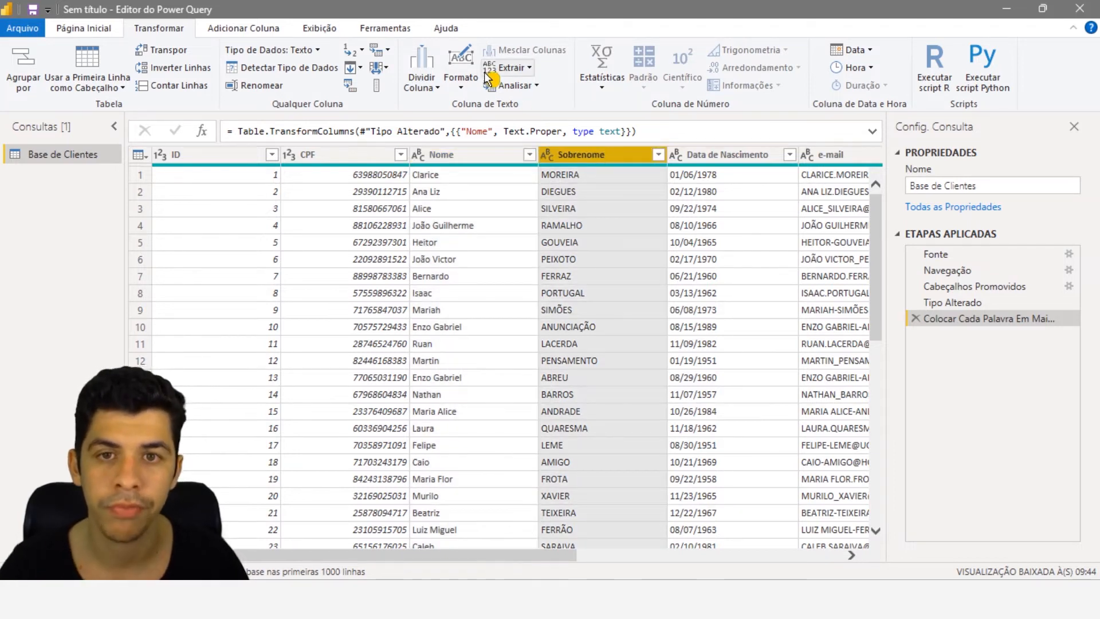
{"action": "left_click", "coordinate": [461, 92]}
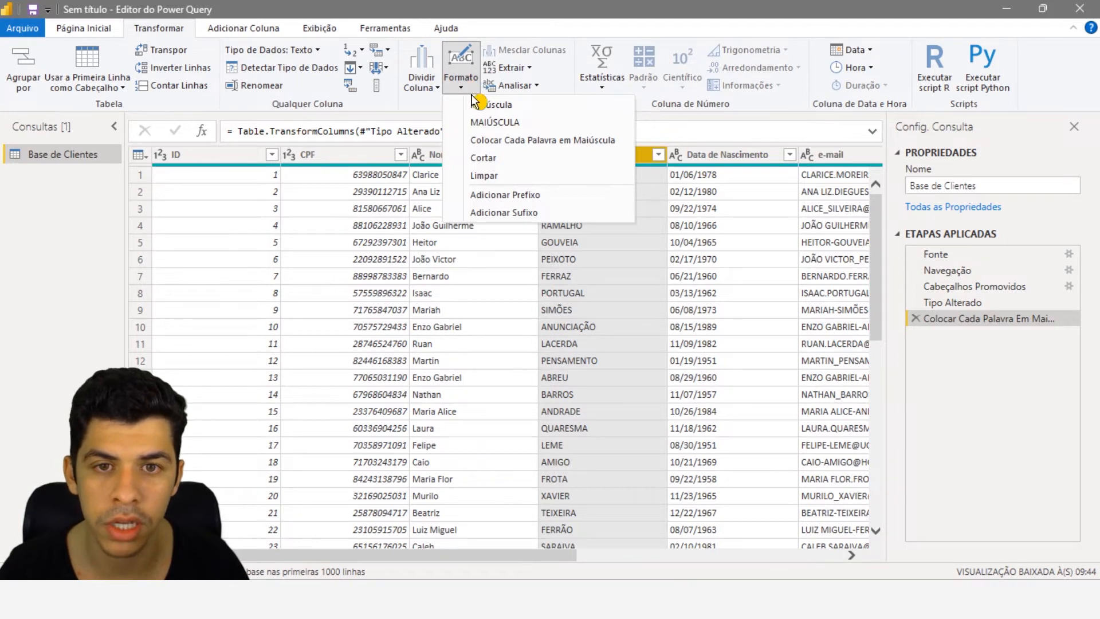
{"action": "left_click", "coordinate": [520, 140]}
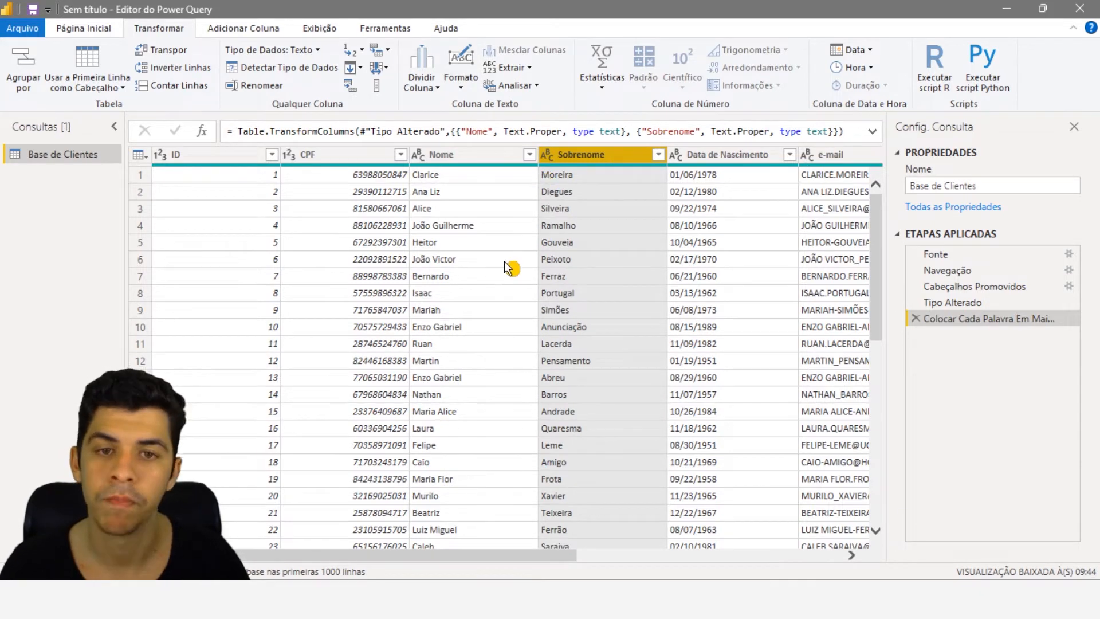
Step: Convert the e-mail column's text to lowercase in place
{"action": "left_click_drag", "start_coordinate": [427, 556], "coordinate": [530, 555]}
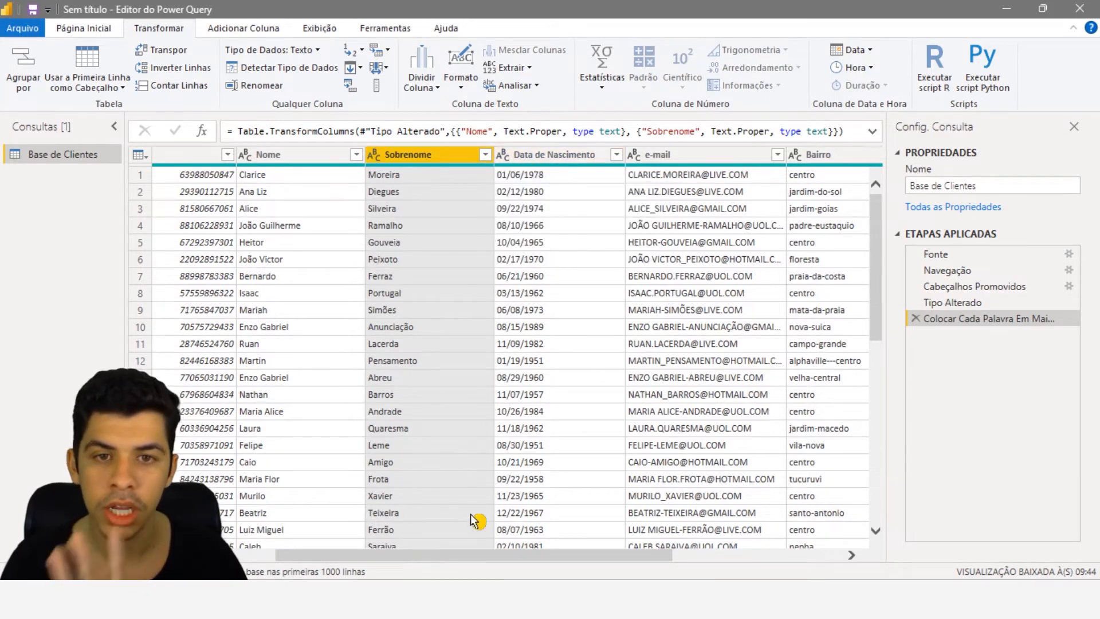
{"action": "left_click", "coordinate": [662, 154]}
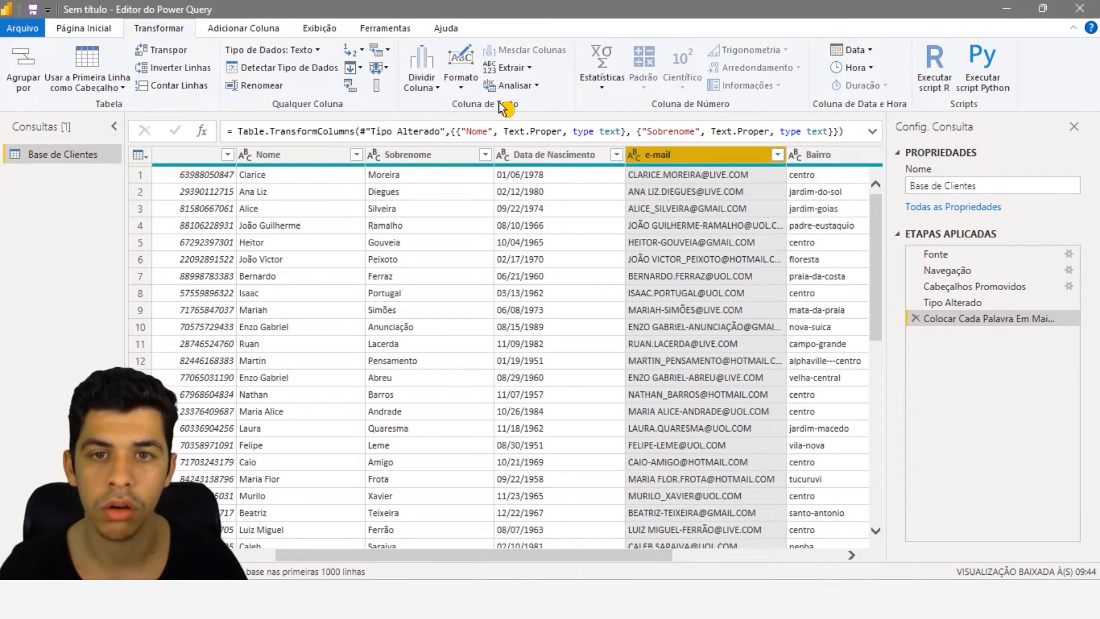
{"action": "left_click", "coordinate": [464, 85]}
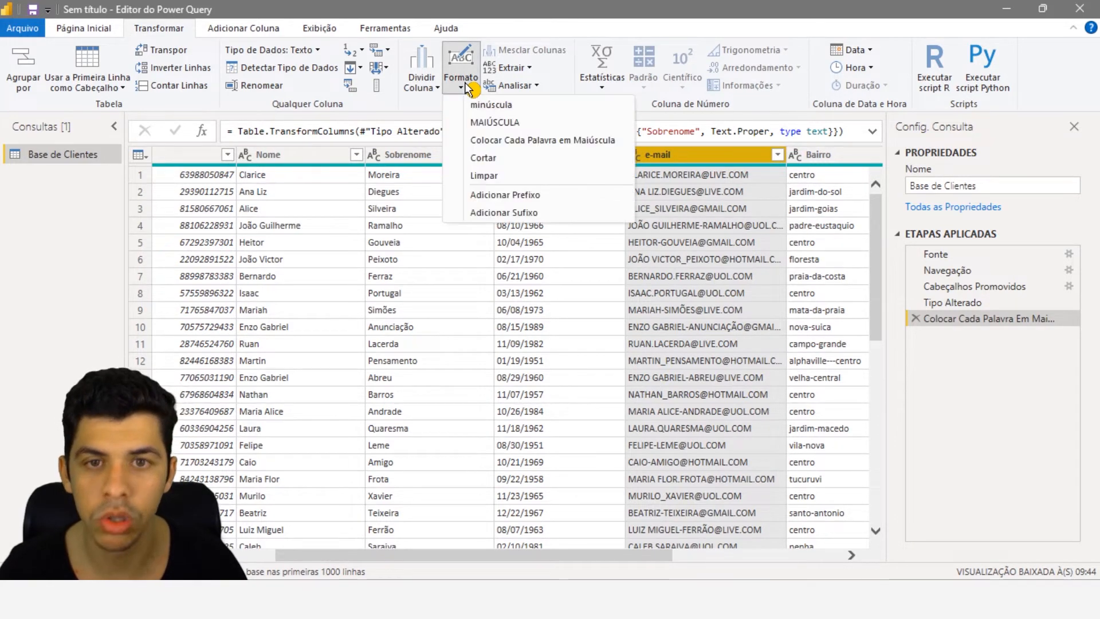
{"action": "left_click", "coordinate": [487, 108]}
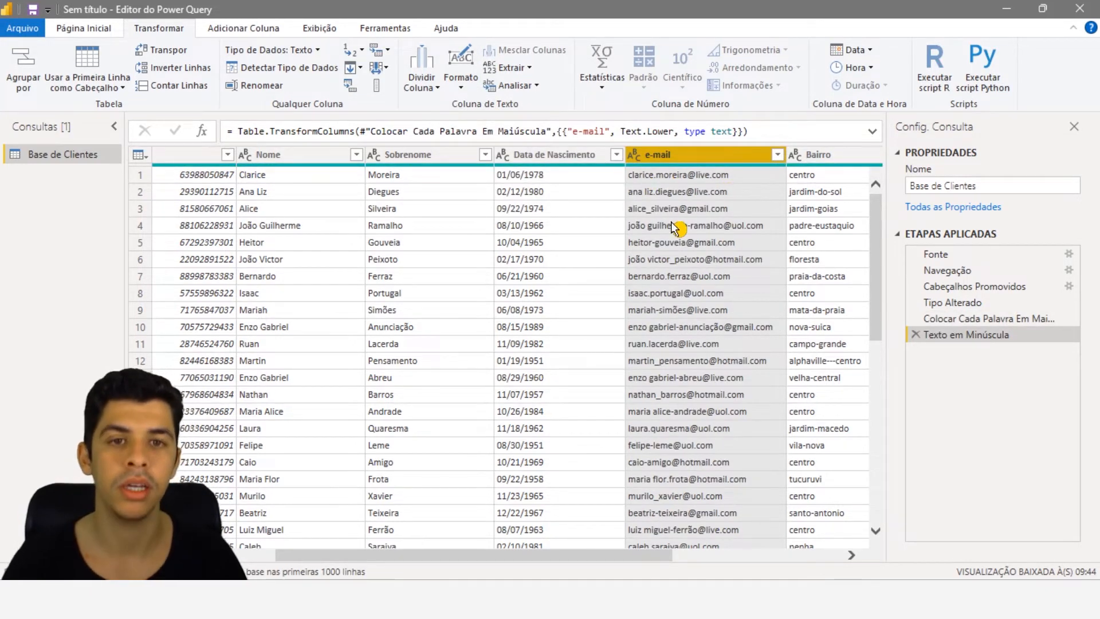
Step: Replace every space in the e-mail column with nothing and check a corrected address
{"action": "left_click", "coordinate": [644, 197]}
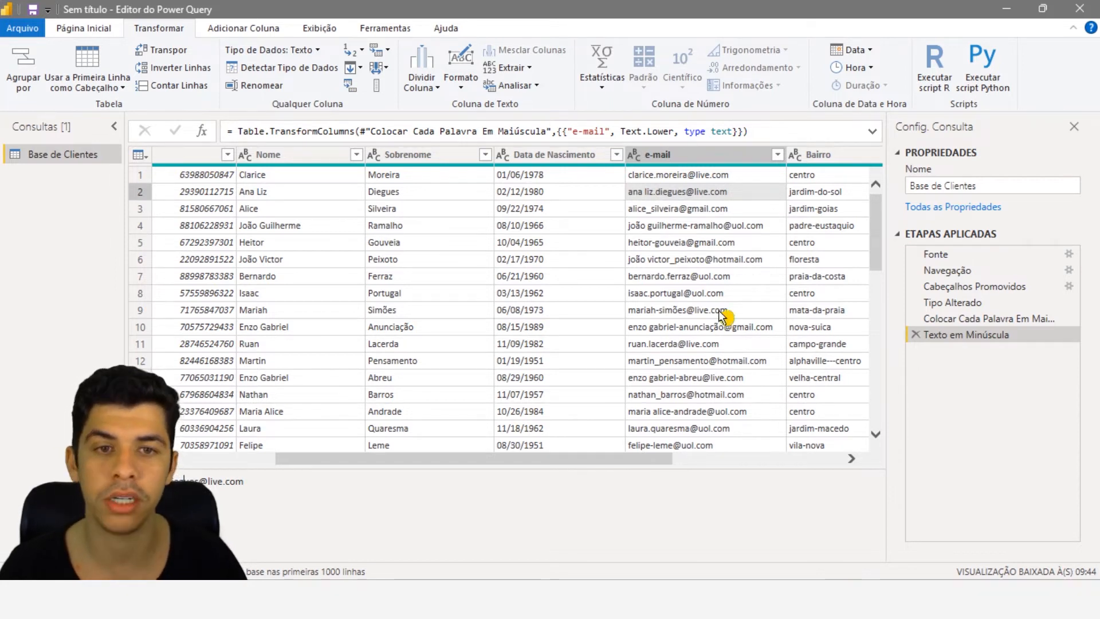
{"action": "left_click", "coordinate": [696, 155]}
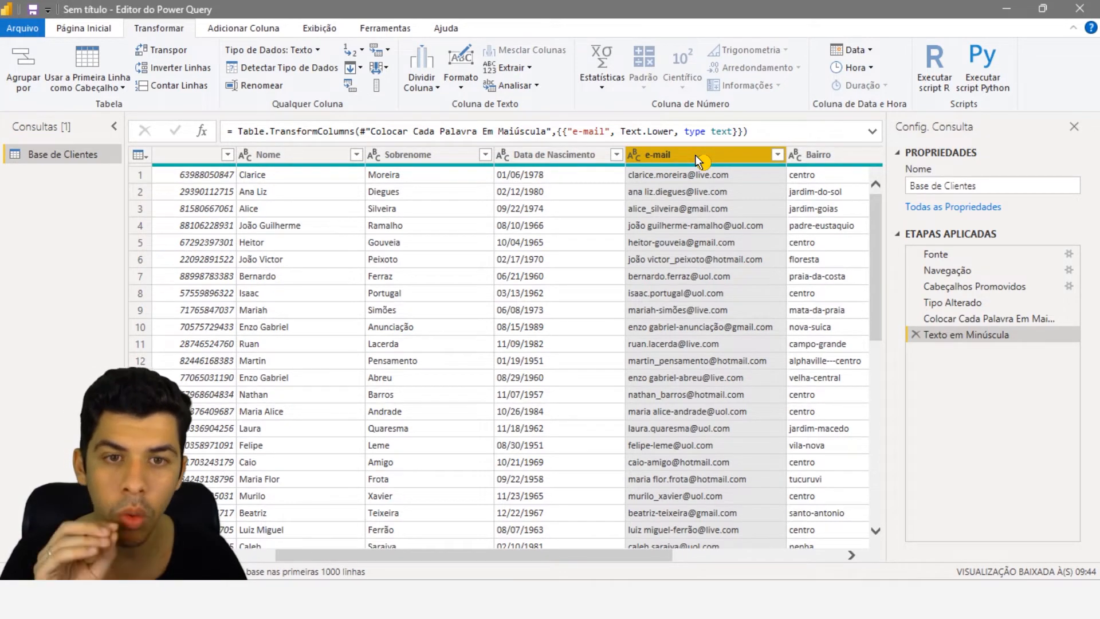
{"action": "right_click", "coordinate": [695, 155]}
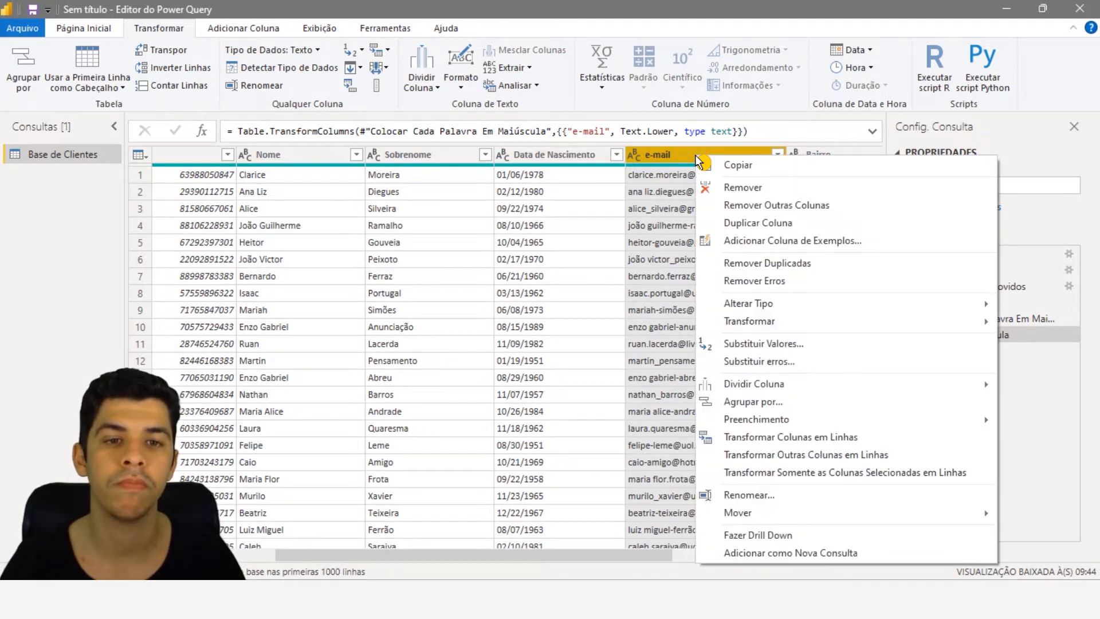
{"action": "left_click", "coordinate": [734, 345]}
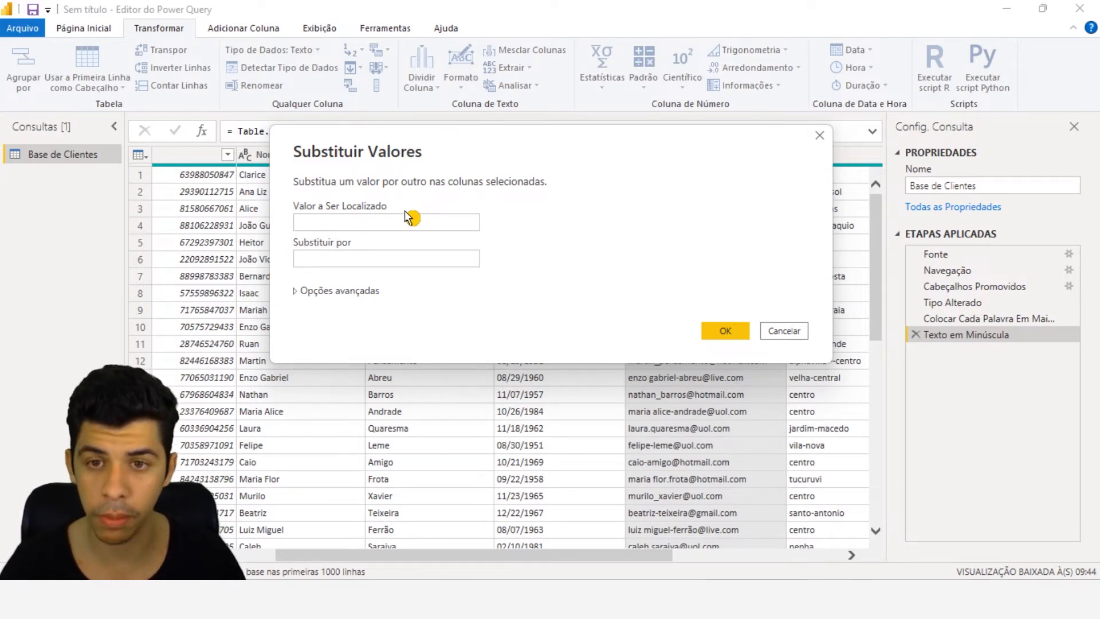
{"action": "left_click", "coordinate": [407, 221]}
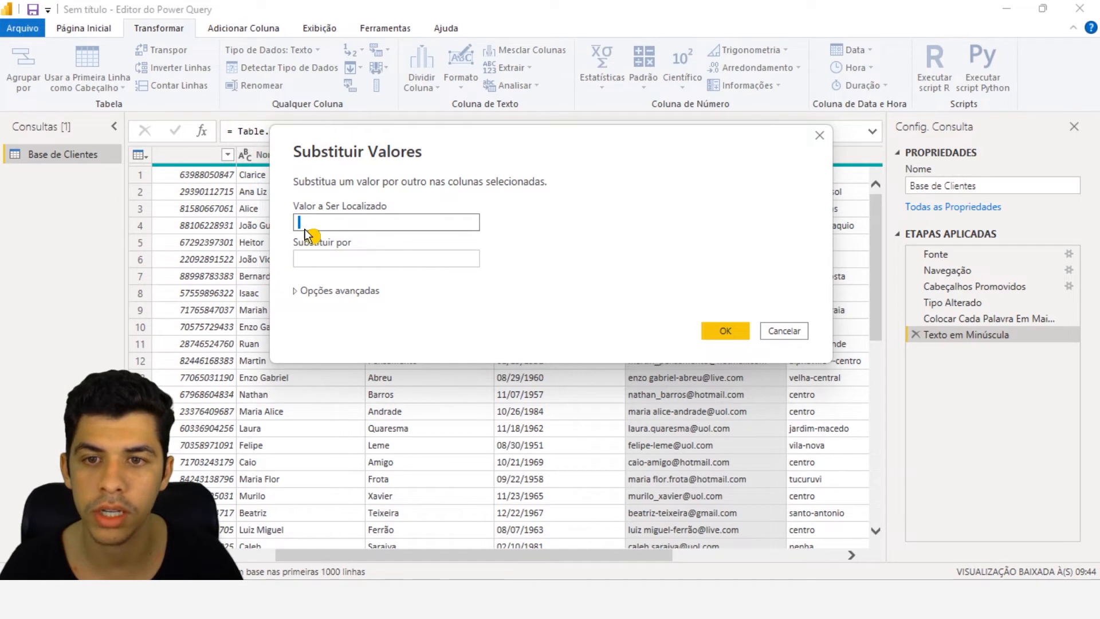
{"action": "left_click", "coordinate": [319, 259]}
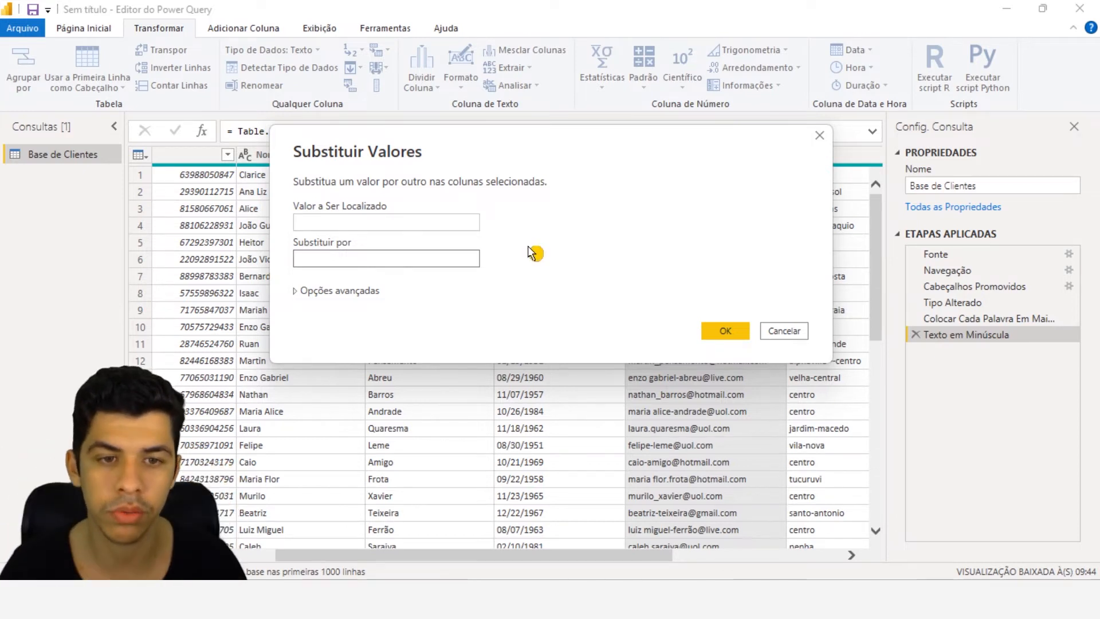
{"action": "left_click", "coordinate": [722, 330]}
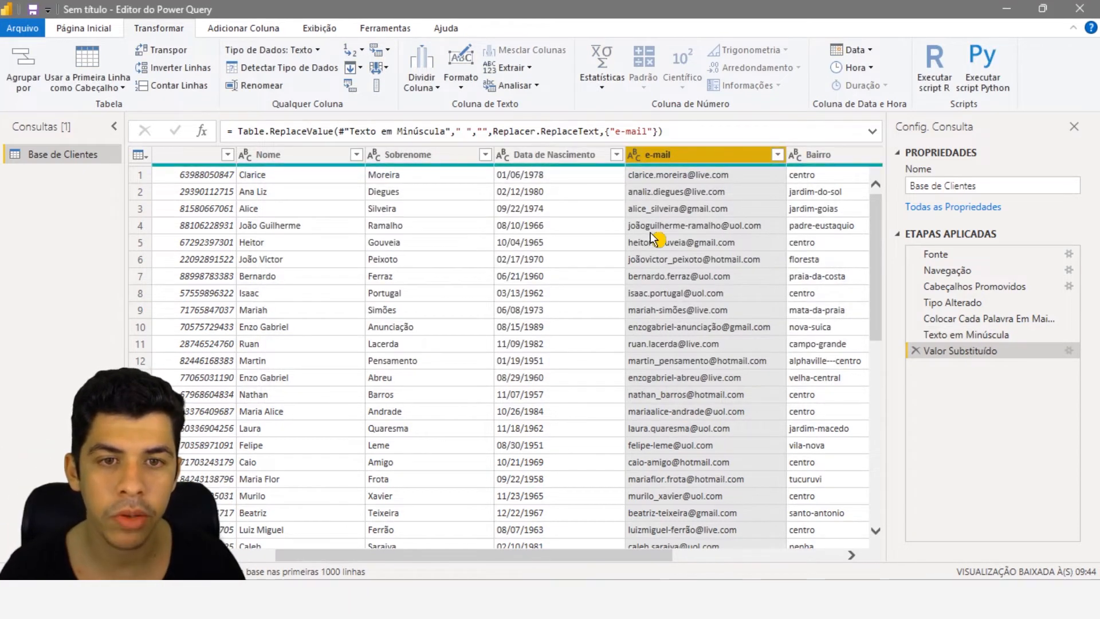
{"action": "left_click", "coordinate": [653, 194]}
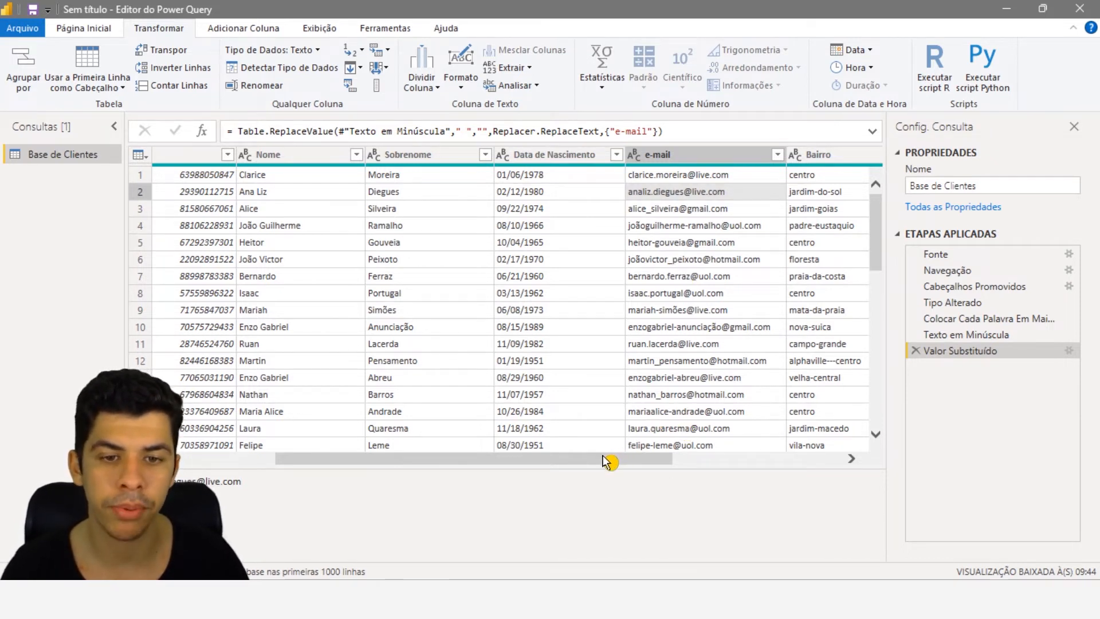
Step: Replace every hyphen (-) in the Bairro column with a space
{"action": "left_click_drag", "start_coordinate": [609, 458], "coordinate": [700, 470]}
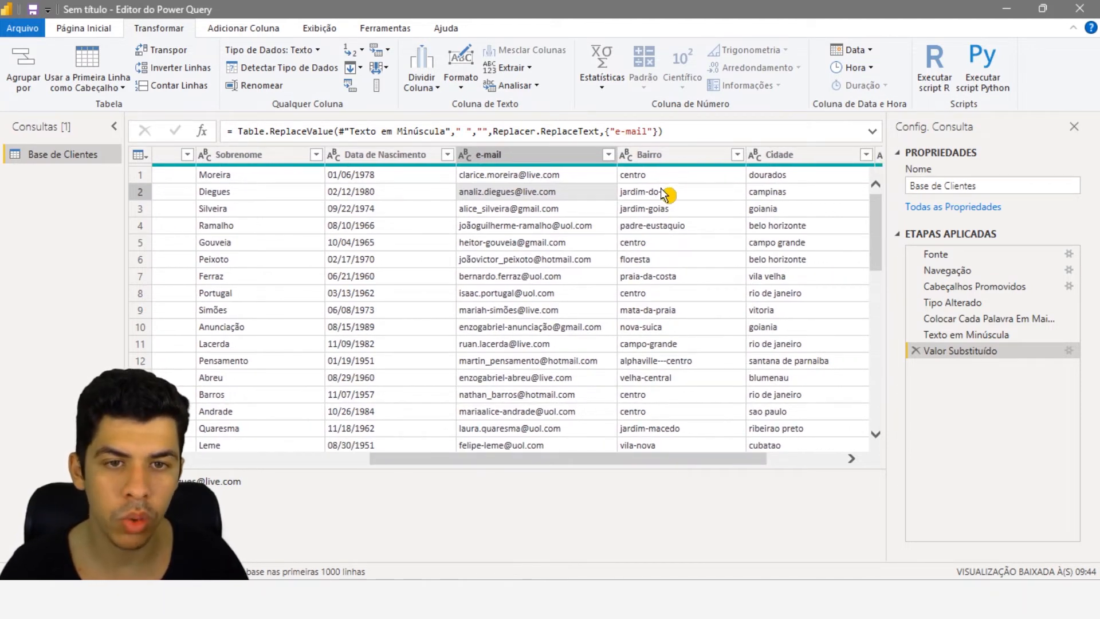
{"action": "left_click", "coordinate": [651, 197]}
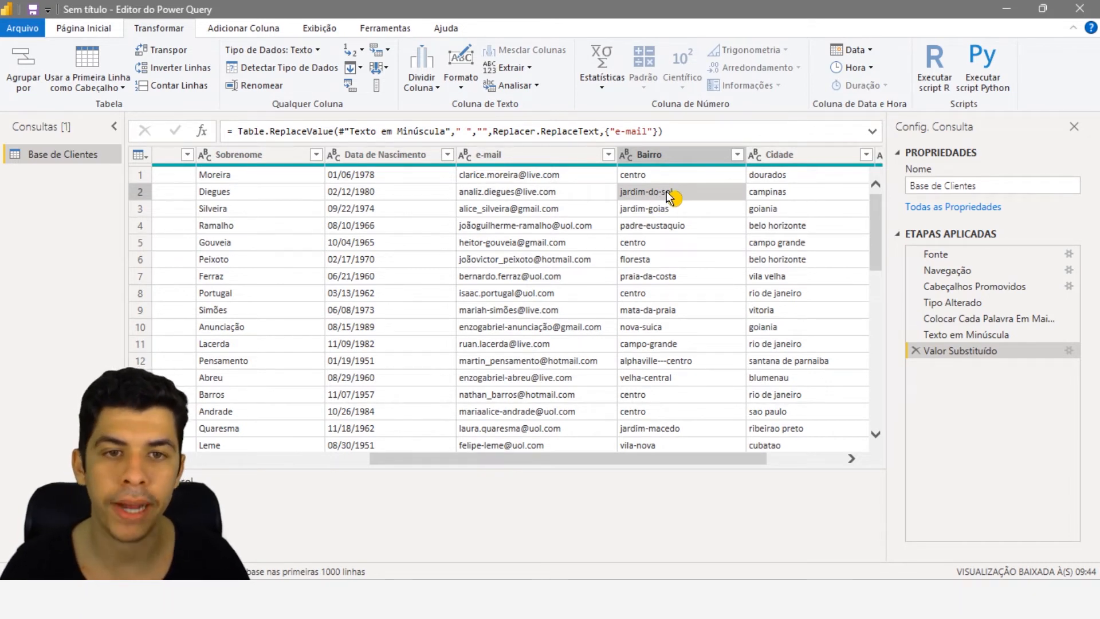
{"action": "left_click", "coordinate": [677, 155]}
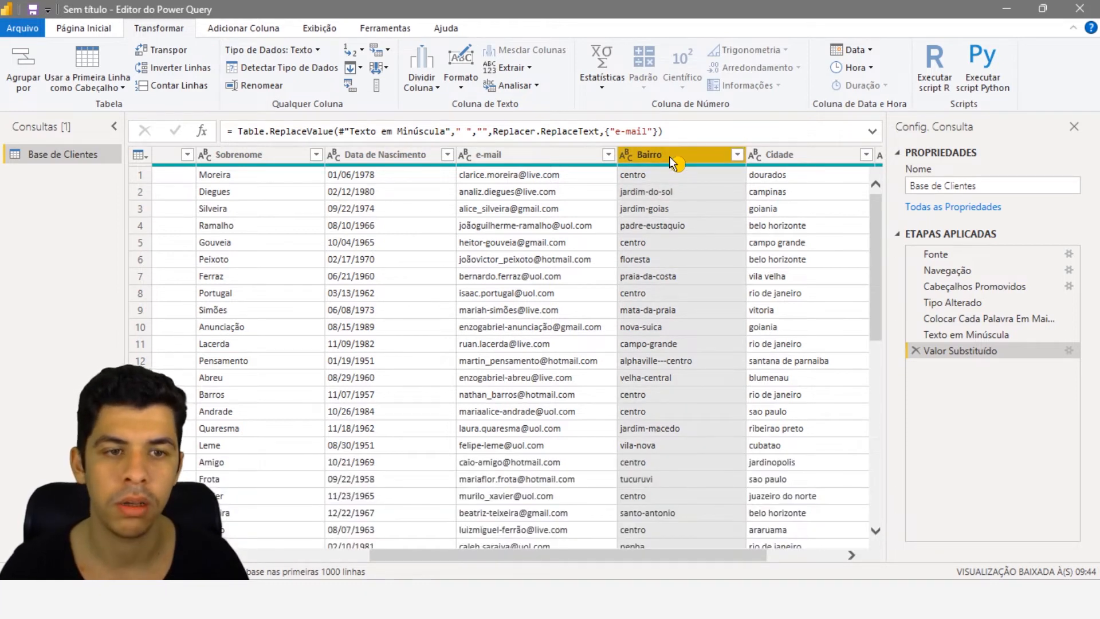
{"action": "right_click", "coordinate": [671, 158]}
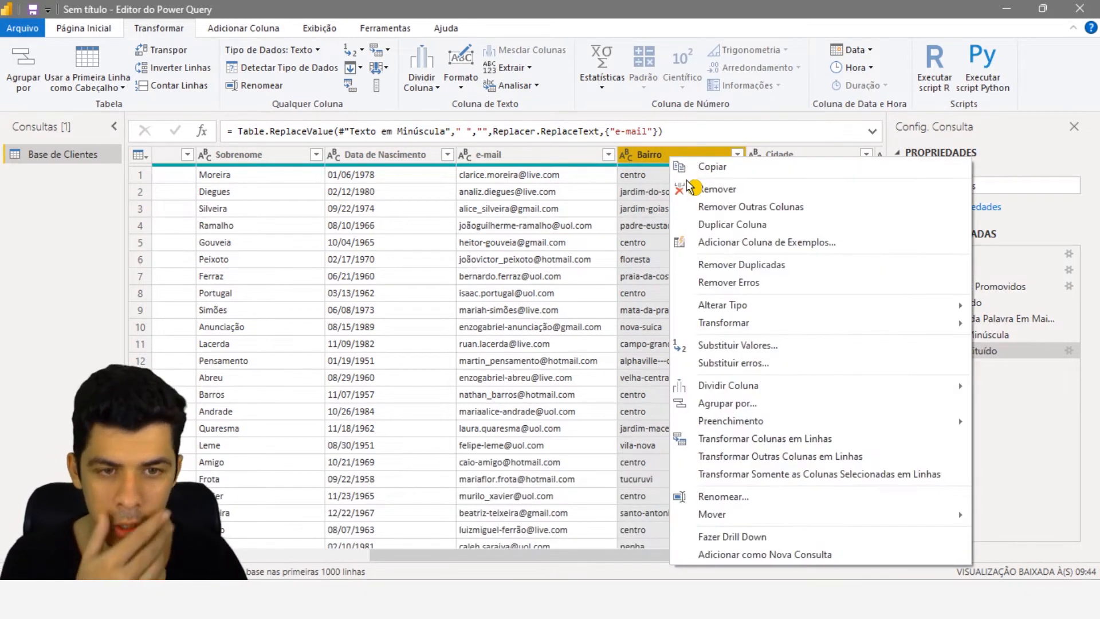
{"action": "left_click", "coordinate": [757, 345]}
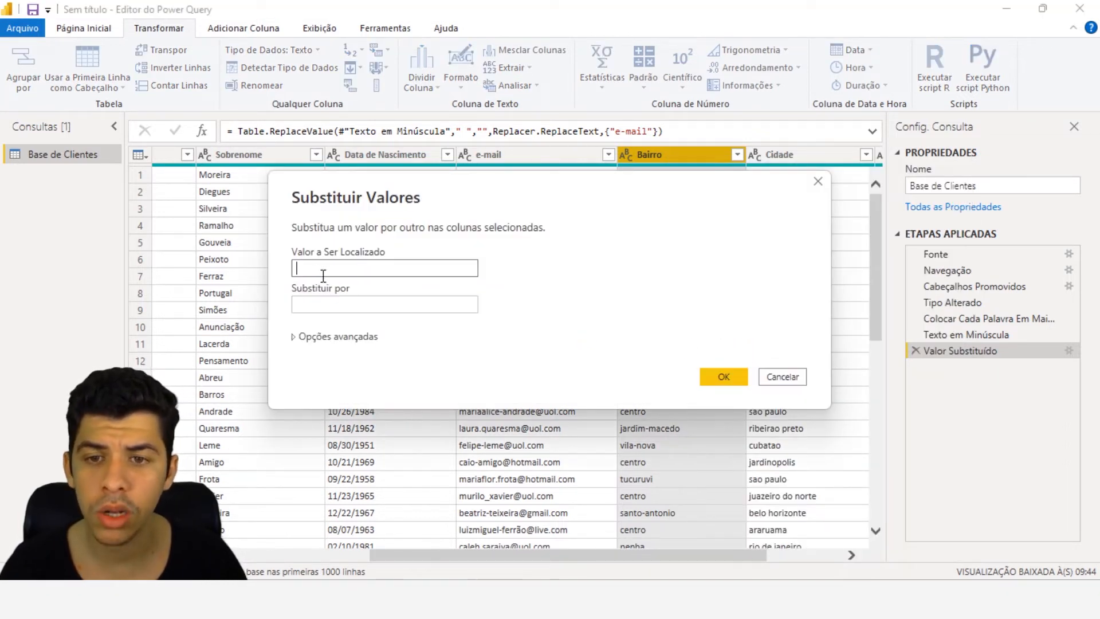
{"action": "type", "text": "-"}
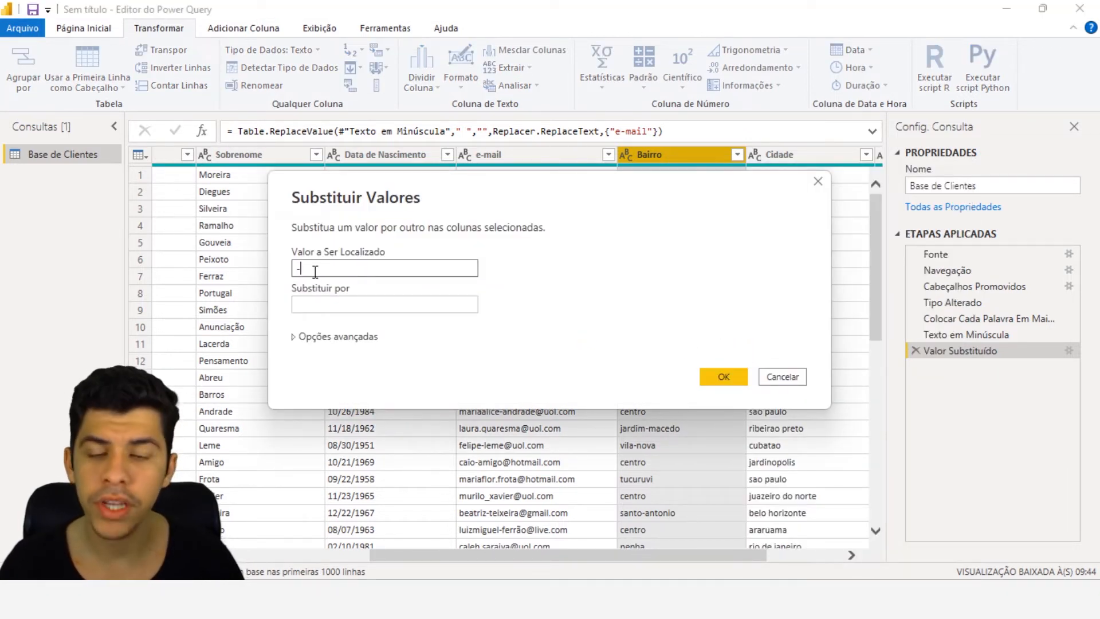
{"action": "left_click", "coordinate": [314, 302]}
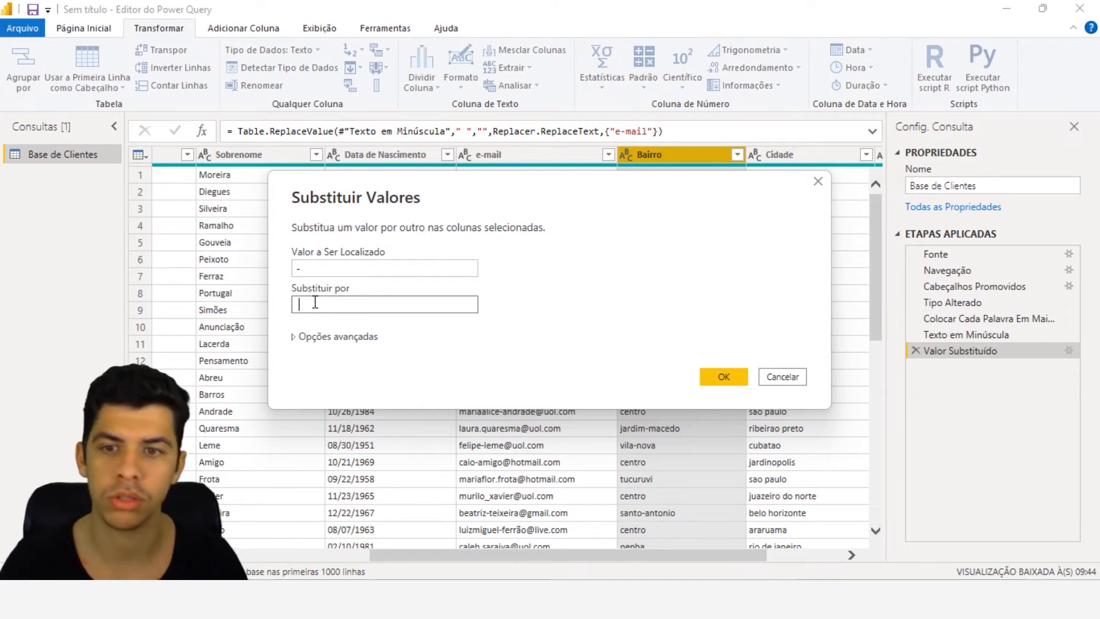
{"action": "left_click_drag", "start_coordinate": [311, 303], "coordinate": [285, 305]}
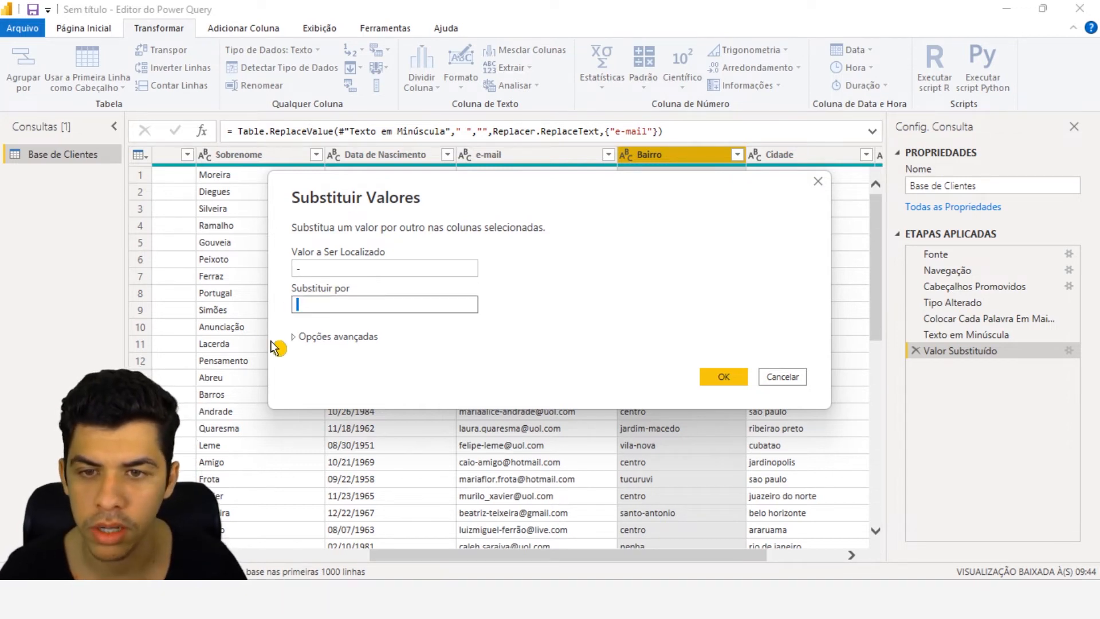
{"action": "left_click", "coordinate": [724, 377]}
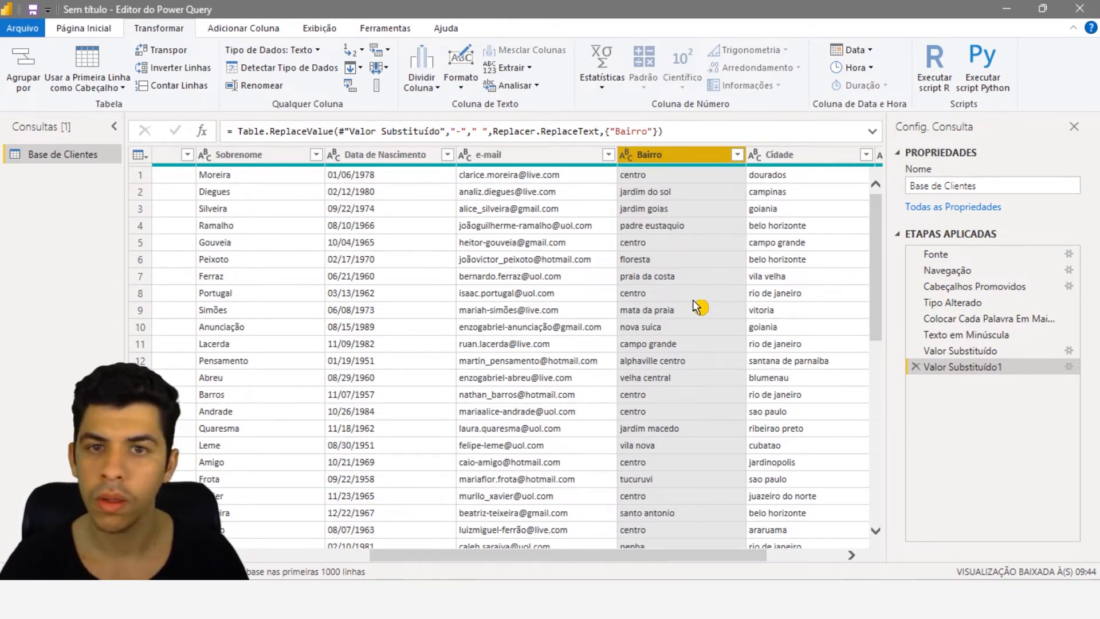
Step: Capitalize each word in the Bairro column and in the Cidade column in place
{"action": "left_click", "coordinate": [462, 89]}
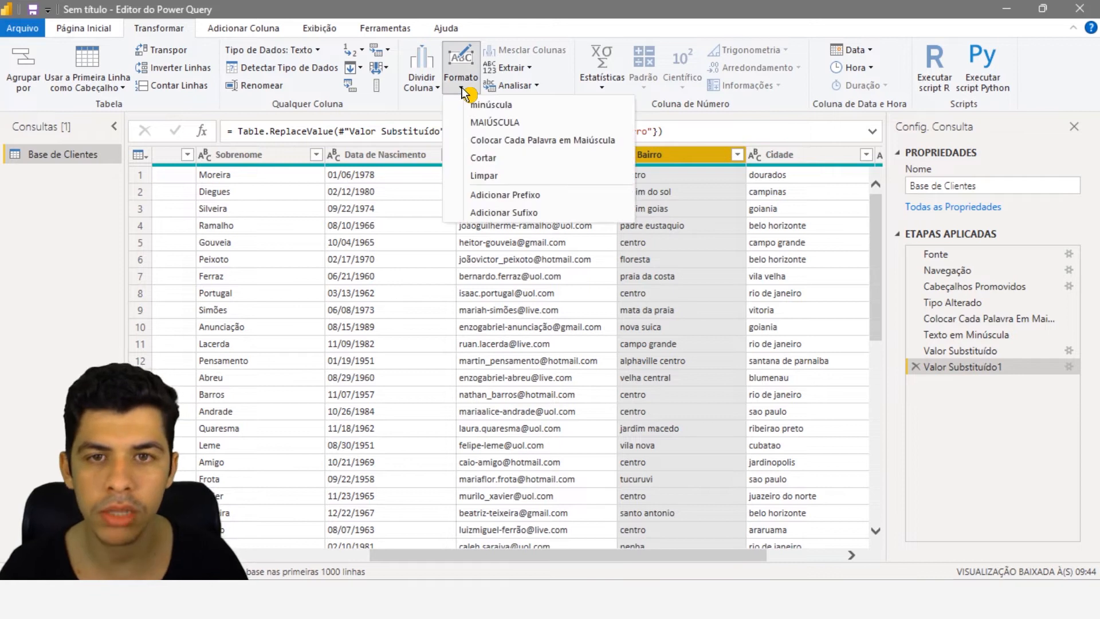
{"action": "left_click", "coordinate": [497, 140]}
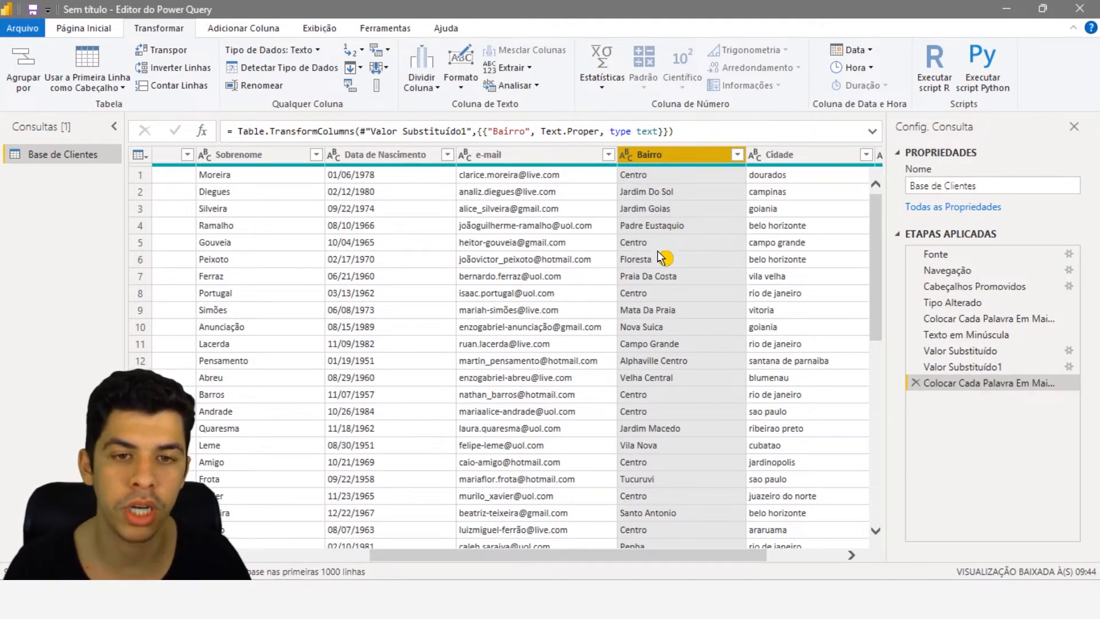
{"action": "left_click_drag", "start_coordinate": [511, 554], "coordinate": [586, 556]}
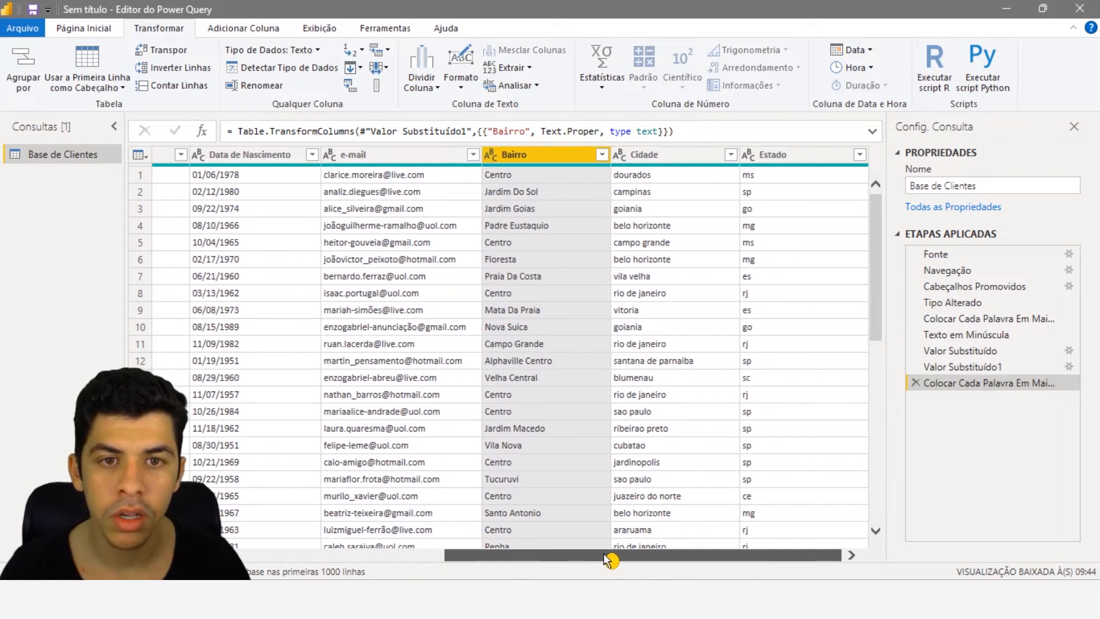
{"action": "left_click", "coordinate": [659, 159]}
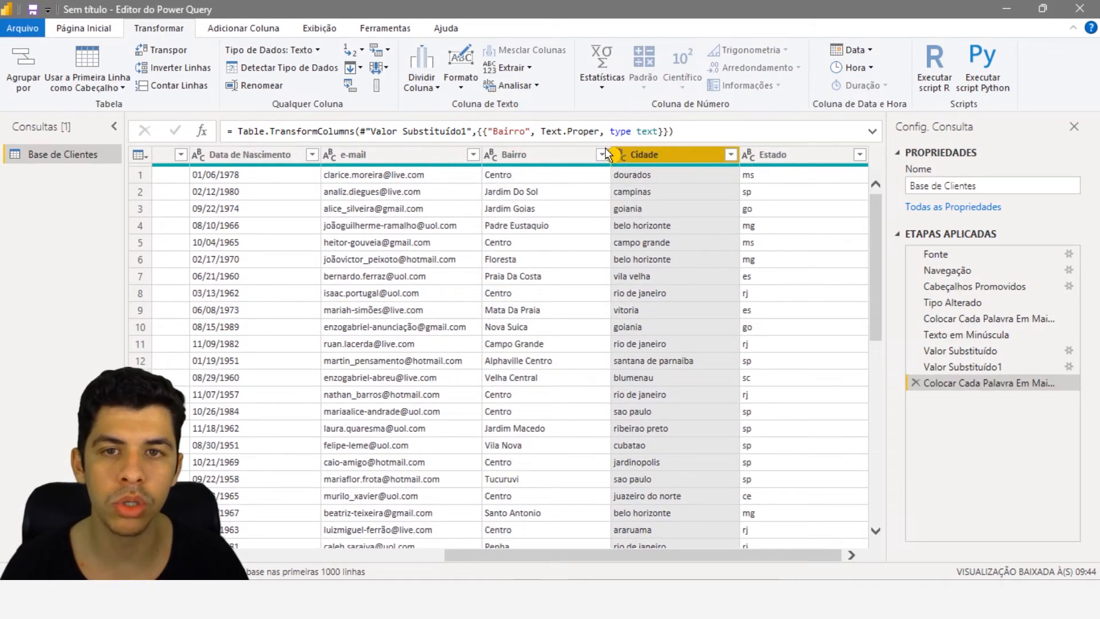
{"action": "left_click", "coordinate": [461, 83]}
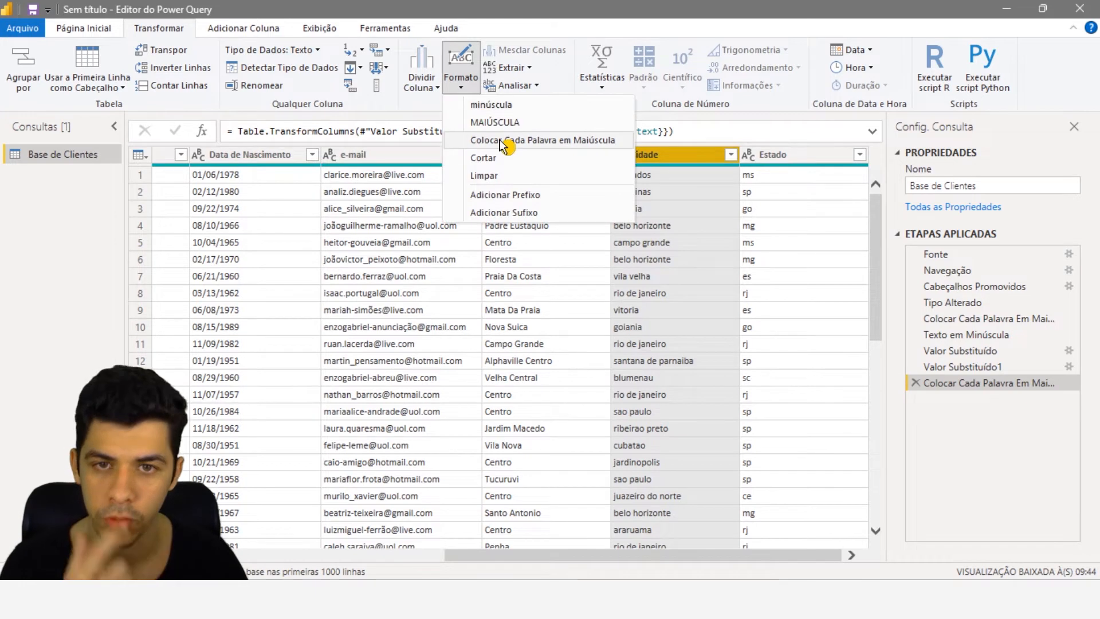
{"action": "left_click", "coordinate": [542, 139]}
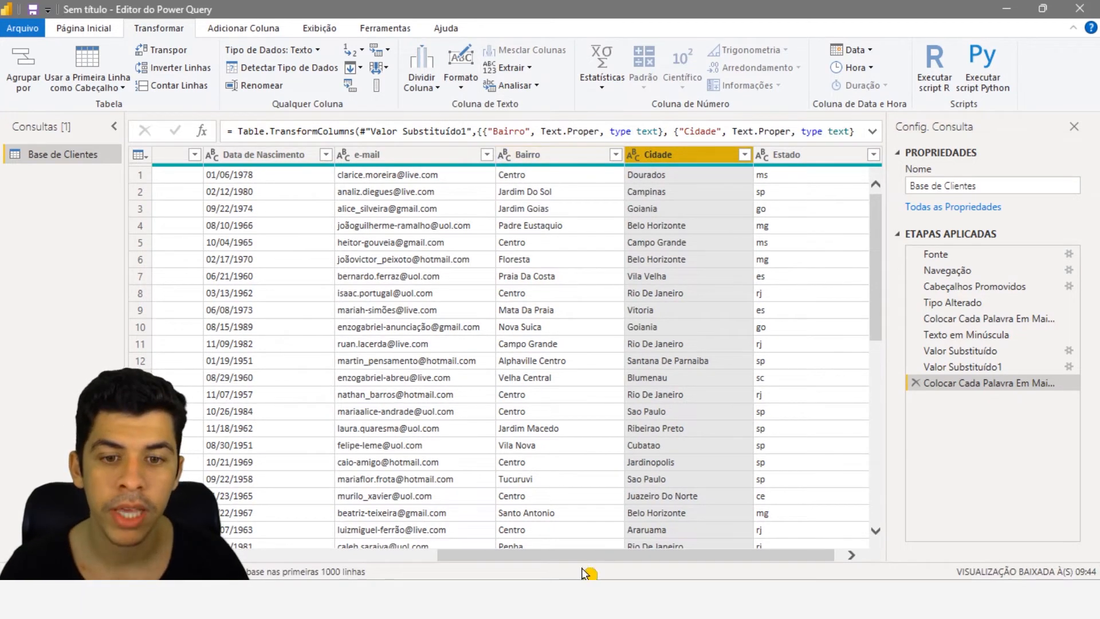
Step: Convert the Estado column's state abbreviations to uppercase in place
{"action": "scroll", "coordinate": [591, 555], "scroll_direction": "right", "scroll_amount": 1}
{"action": "left_click", "coordinate": [788, 156]}
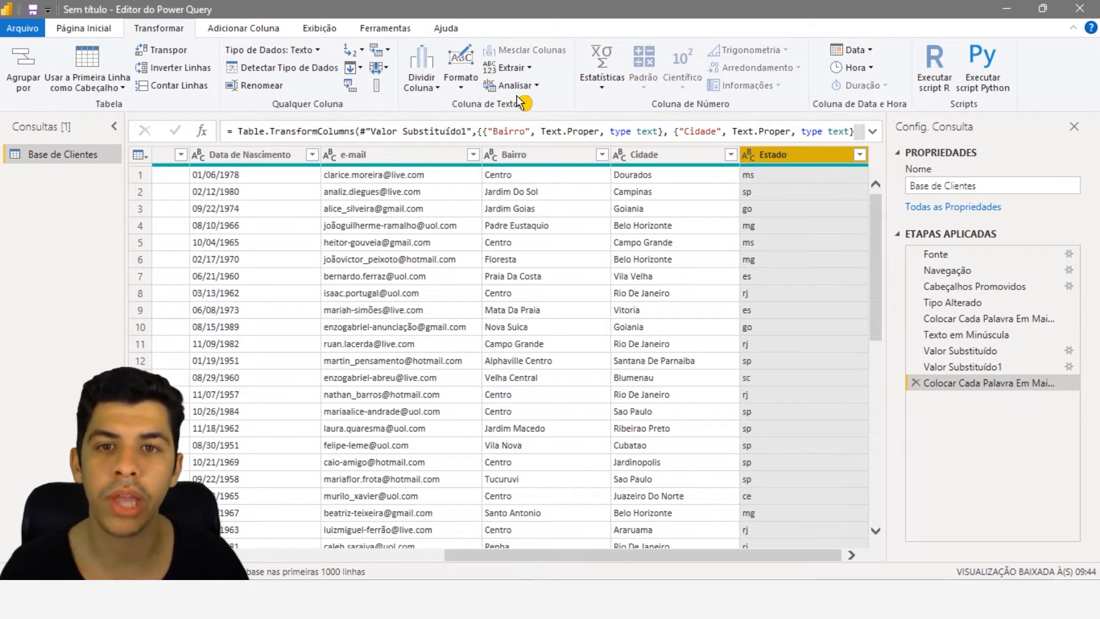
{"action": "left_click", "coordinate": [468, 80]}
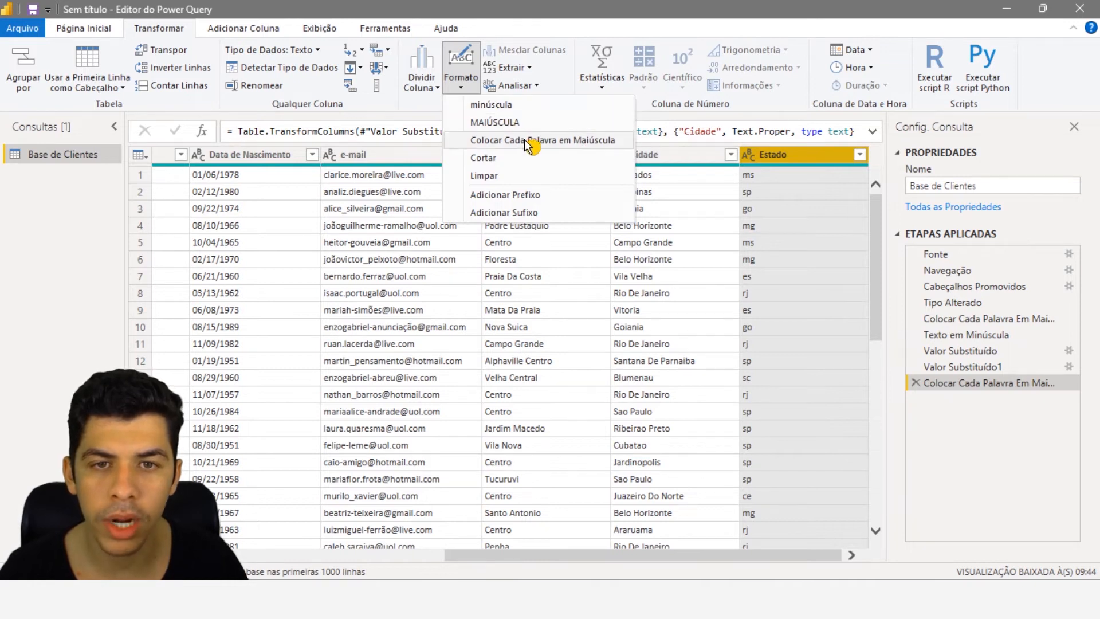
{"action": "left_click", "coordinate": [496, 122]}
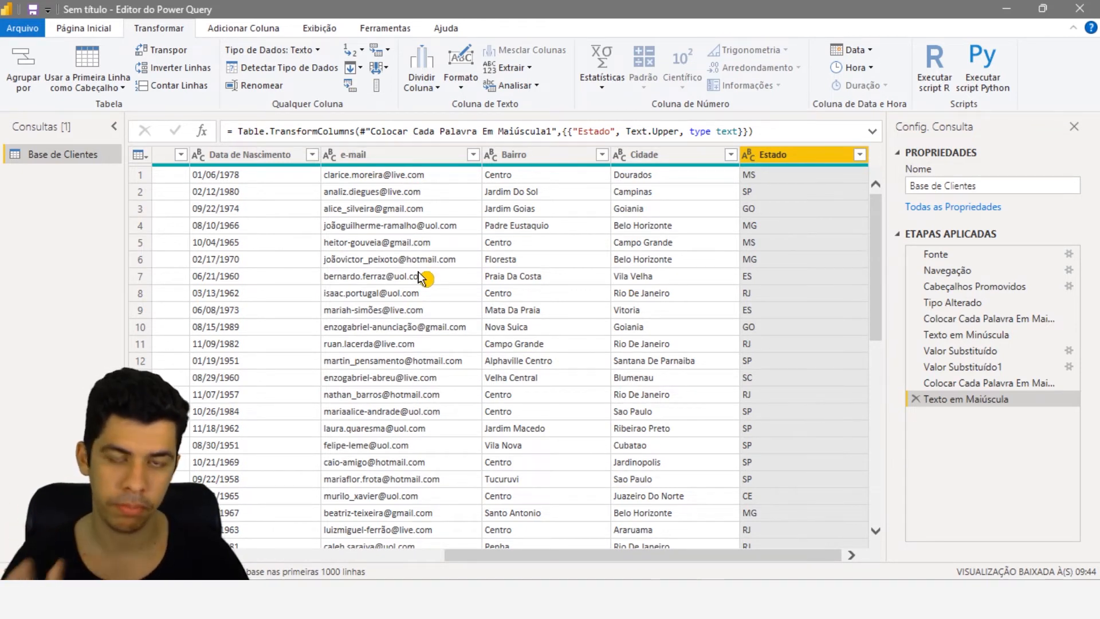
Step: Add a new column that extracts the e-mail column's text between the delimiters @ and .com
{"action": "left_click", "coordinate": [410, 162]}
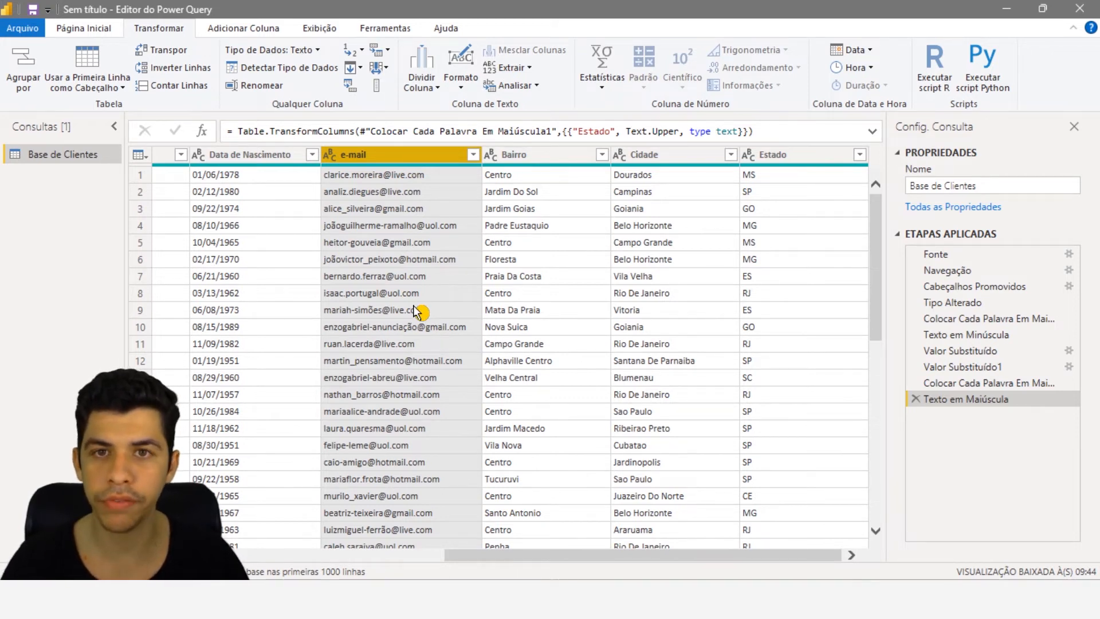
{"action": "left_click", "coordinate": [259, 31]}
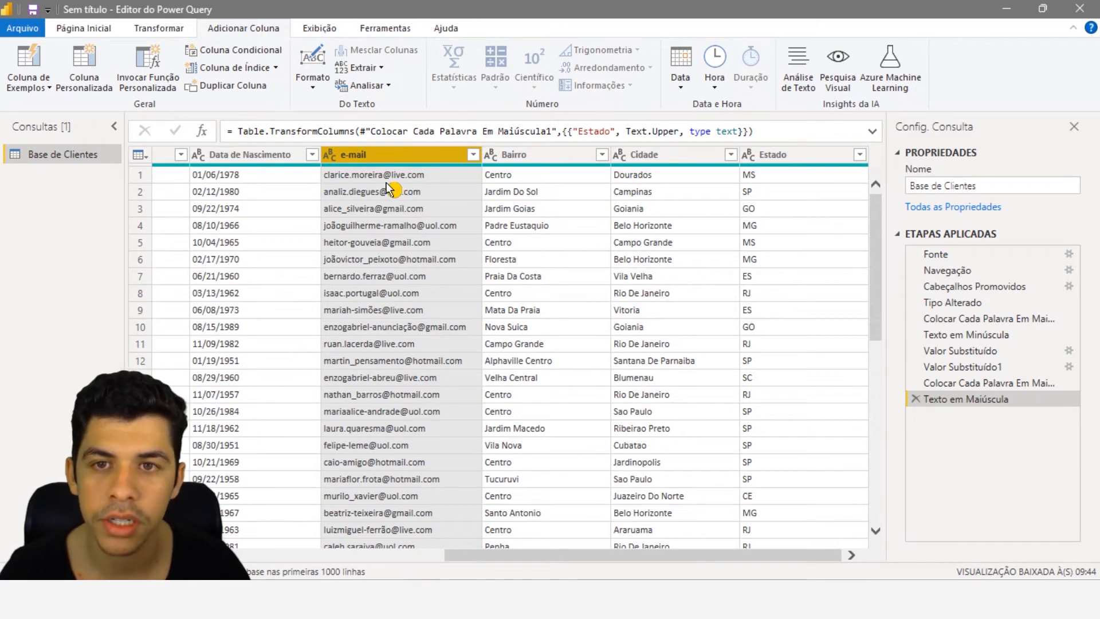
{"action": "left_click", "coordinate": [380, 68]}
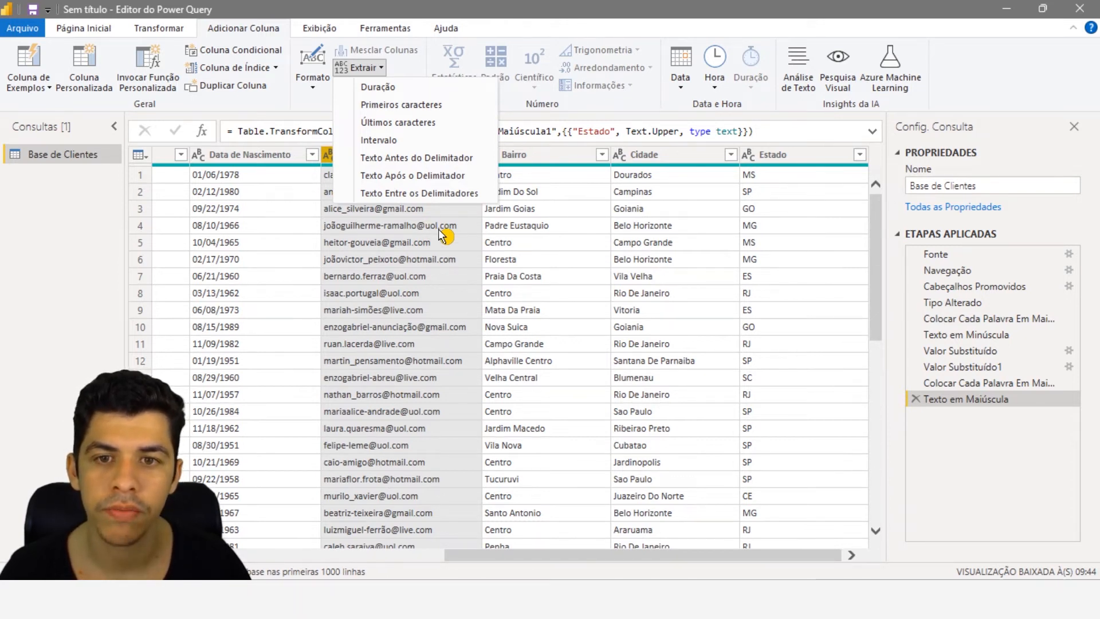
{"action": "left_click", "coordinate": [411, 195]}
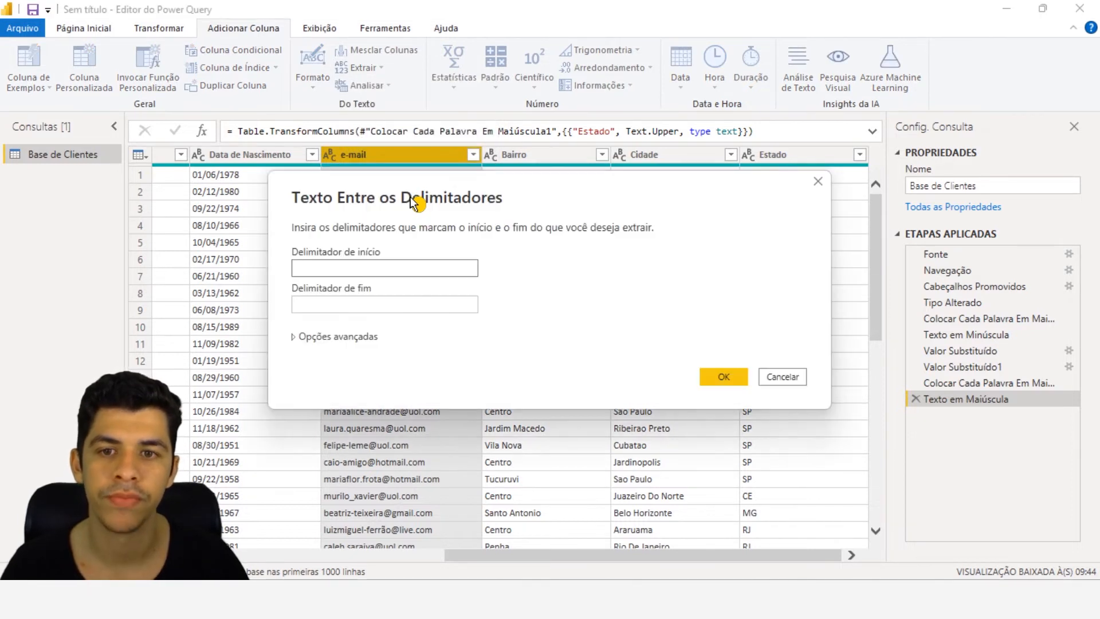
{"action": "mouse_move", "coordinate": [412, 202]}
{"action": "left_mouse_down"}
{"action": "mouse_move", "coordinate": [424, 189]}
{"action": "mouse_move", "coordinate": [421, 269]}
{"action": "mouse_move", "coordinate": [442, 290]}
{"action": "mouse_move", "coordinate": [425, 196]}
{"action": "left_mouse_up"}
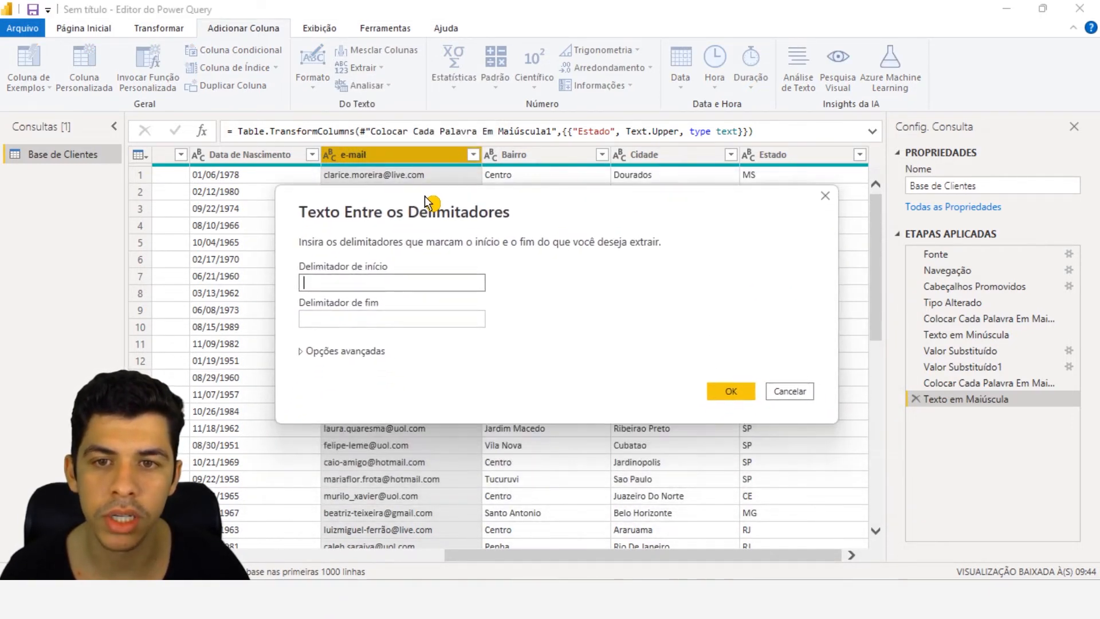
{"action": "left_click", "coordinate": [395, 288]}
{"action": "type", "text": "@"}
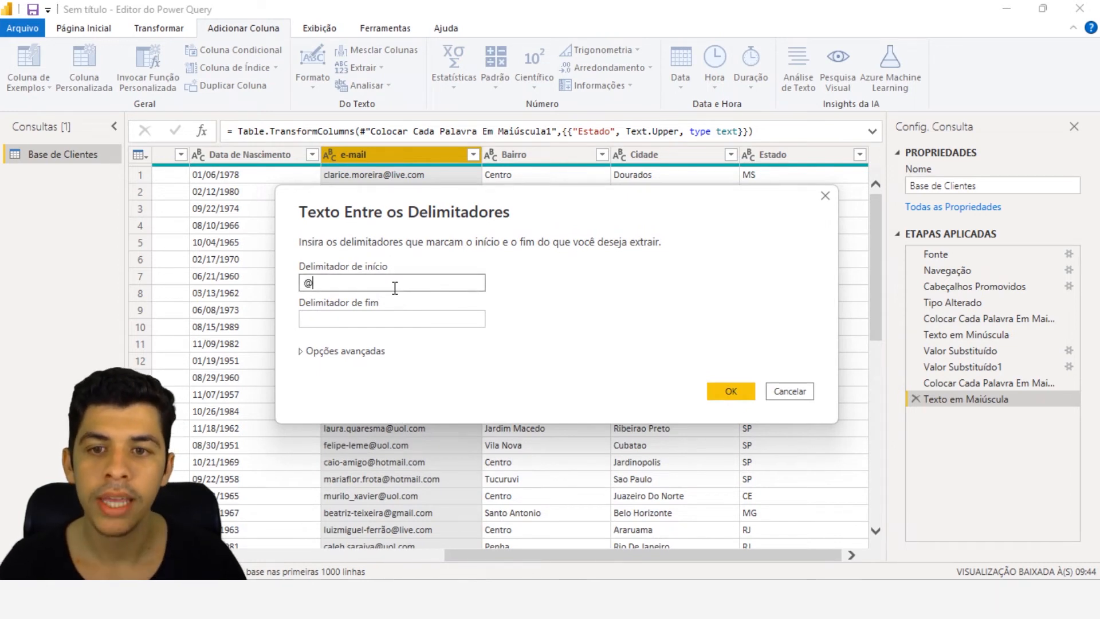
{"action": "left_click", "coordinate": [394, 318]}
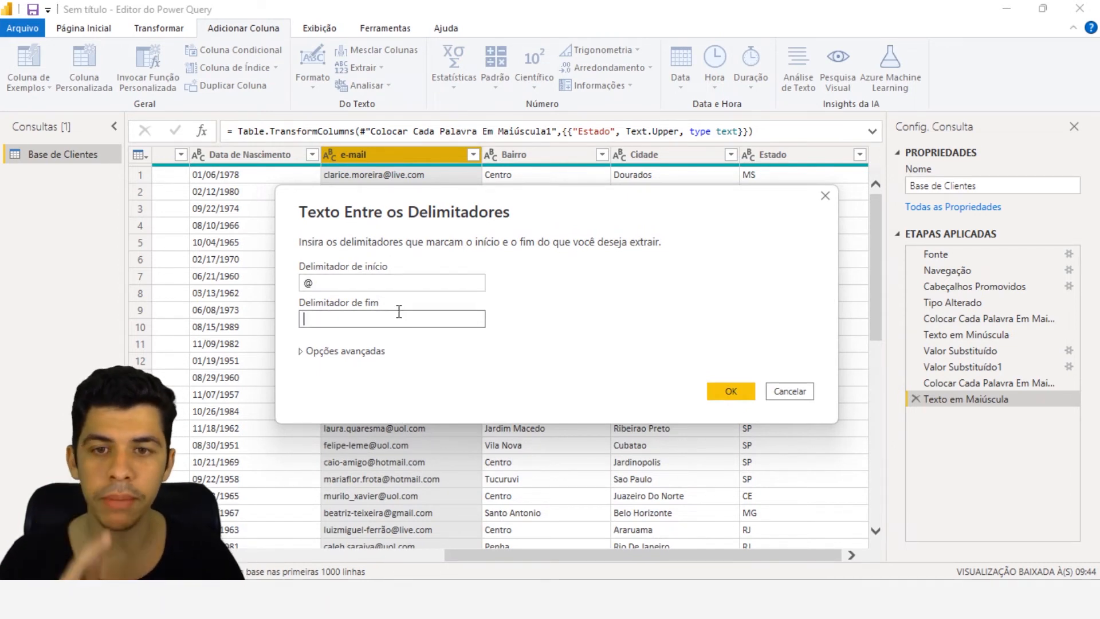
{"action": "left_click_drag", "start_coordinate": [415, 214], "coordinate": [427, 265]}
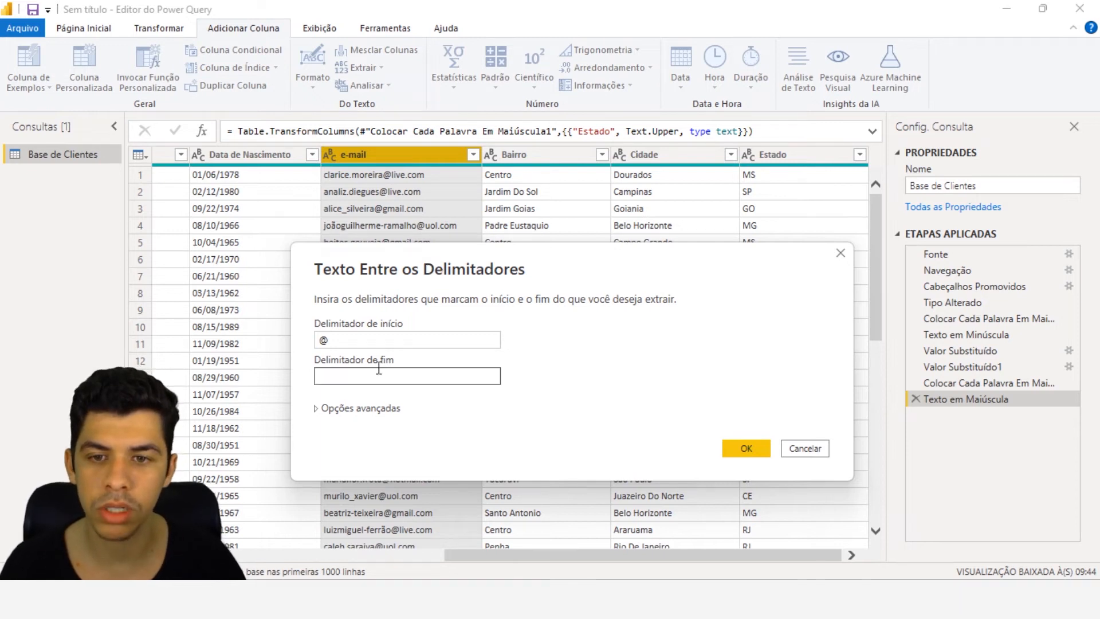
{"action": "type", "text": ".com"}
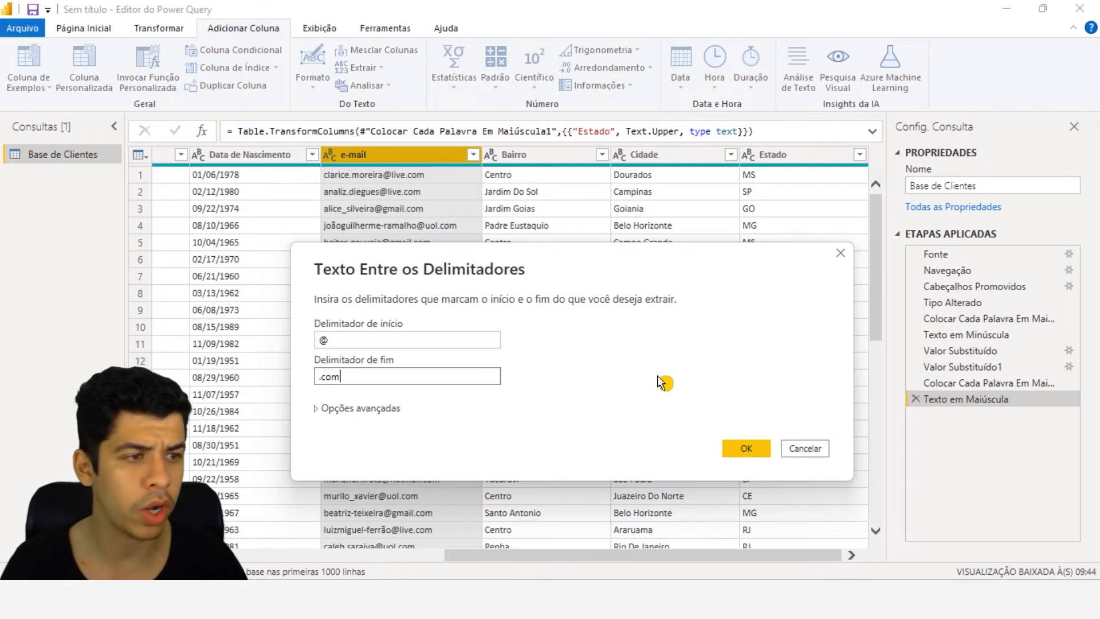
{"action": "left_click", "coordinate": [737, 447]}
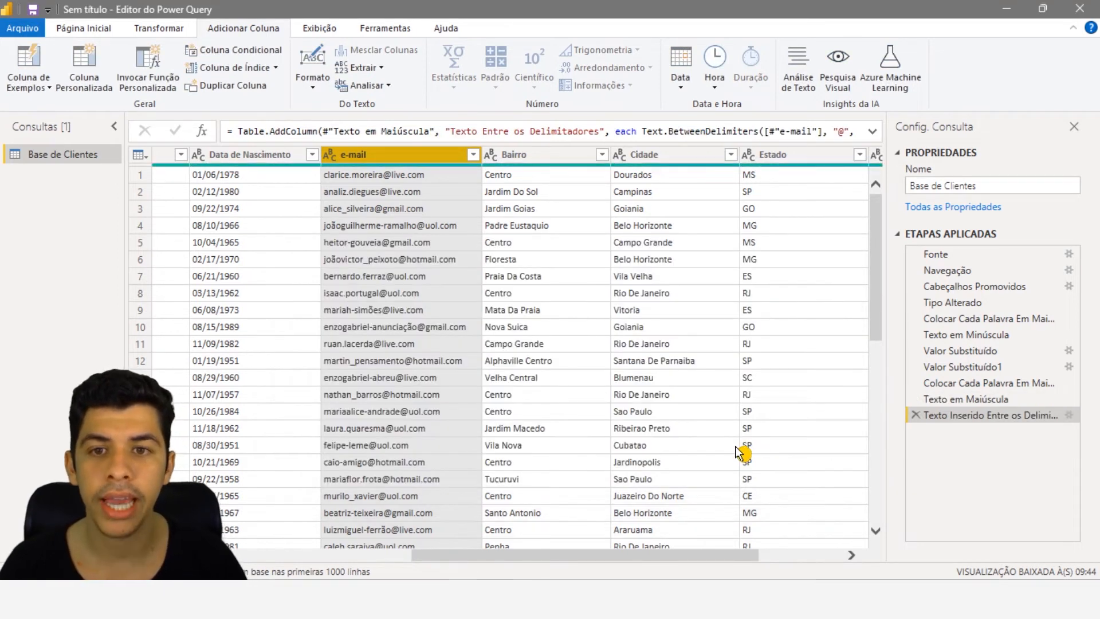
Step: Rename the new extracted-text column as "Servidor do Email"
{"action": "left_click_drag", "start_coordinate": [612, 555], "coordinate": [756, 551]}
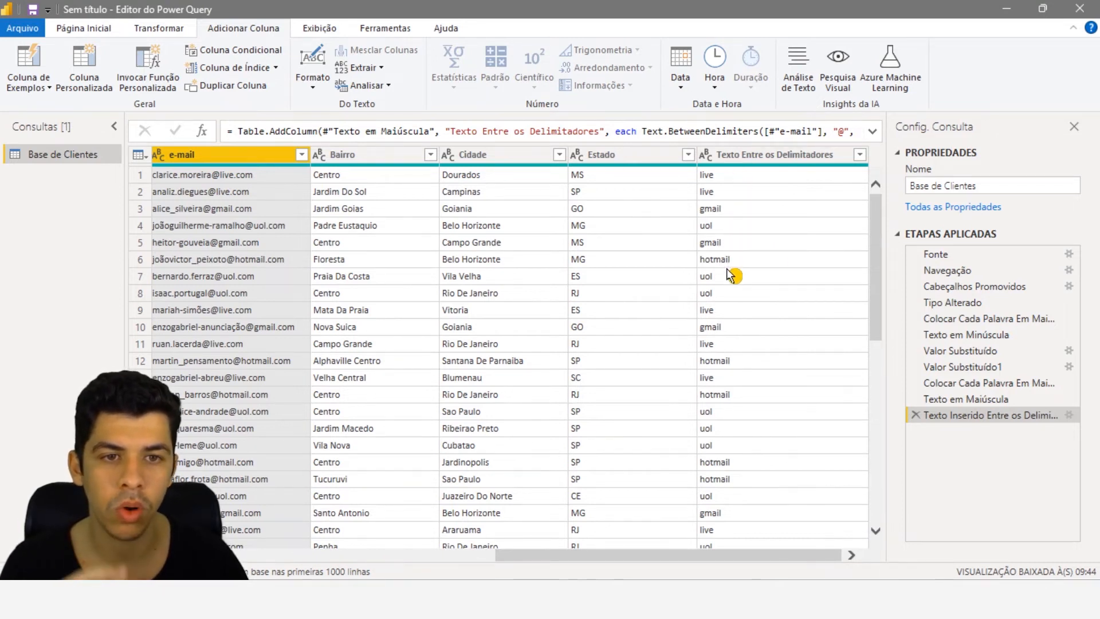
{"action": "left_click", "coordinate": [776, 156]}
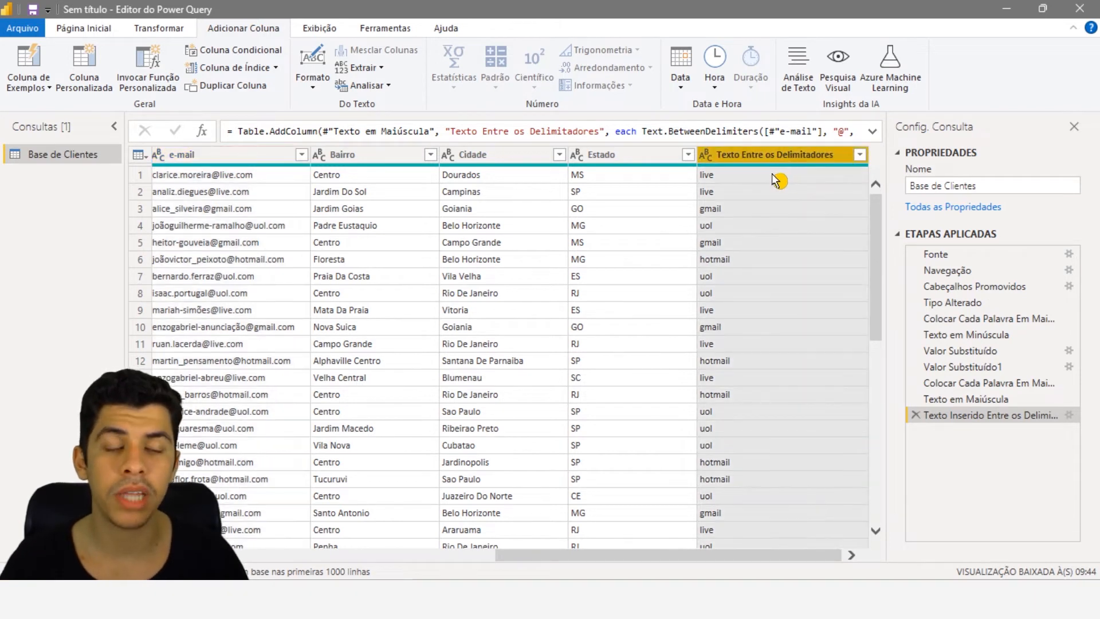
{"action": "double_click", "coordinate": [764, 152]}
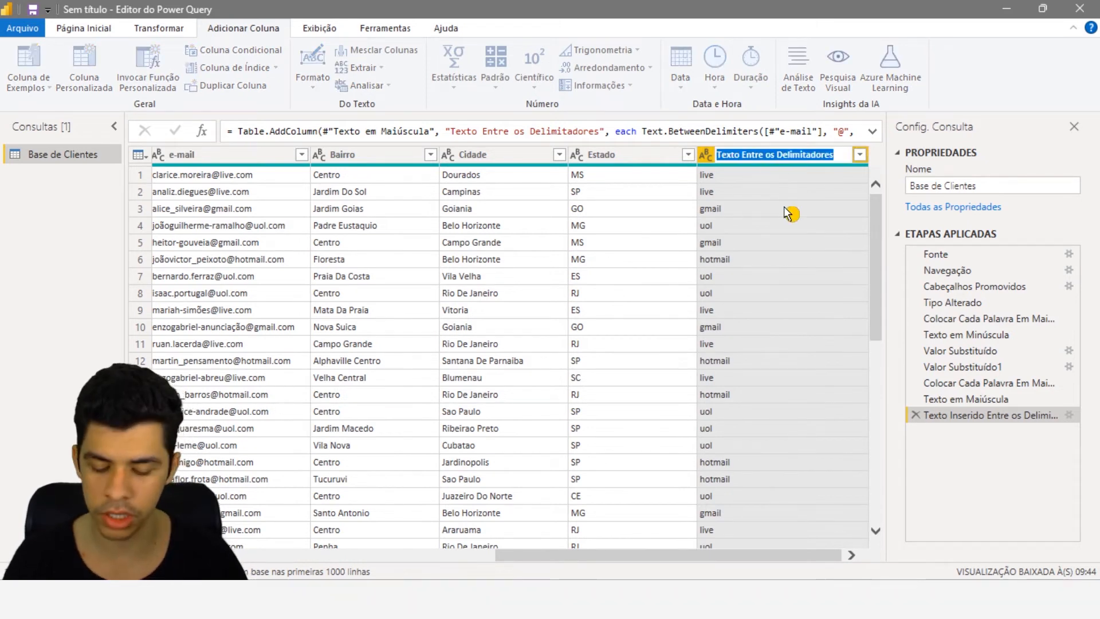
{"action": "type", "text": "Servidor"}
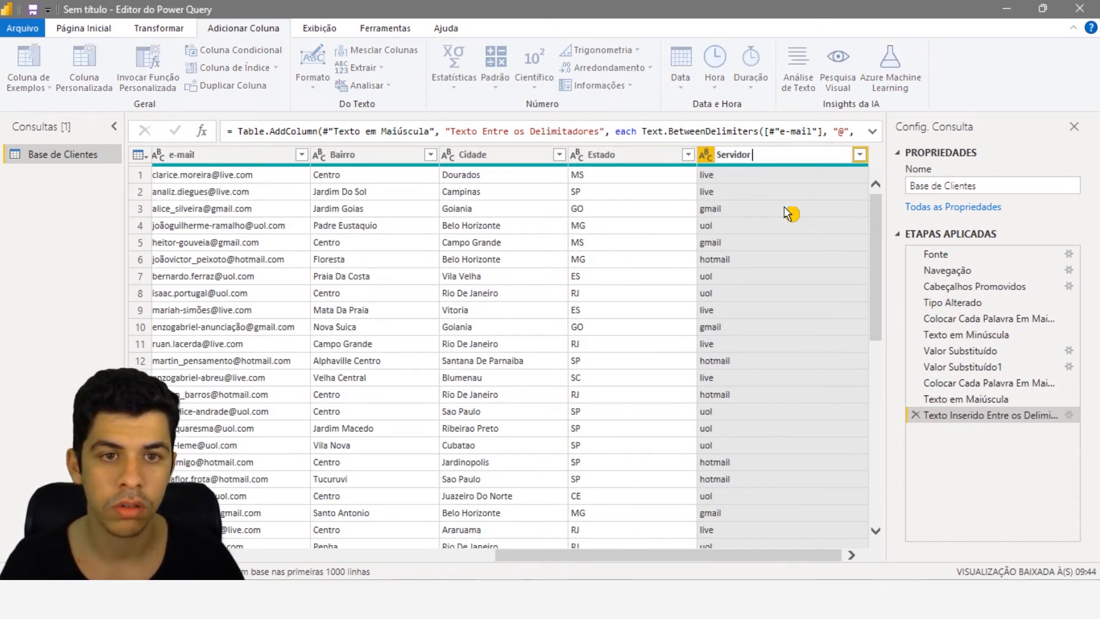
{"action": "type", "text": " do Email"}
{"action": "key", "text": "Return"}
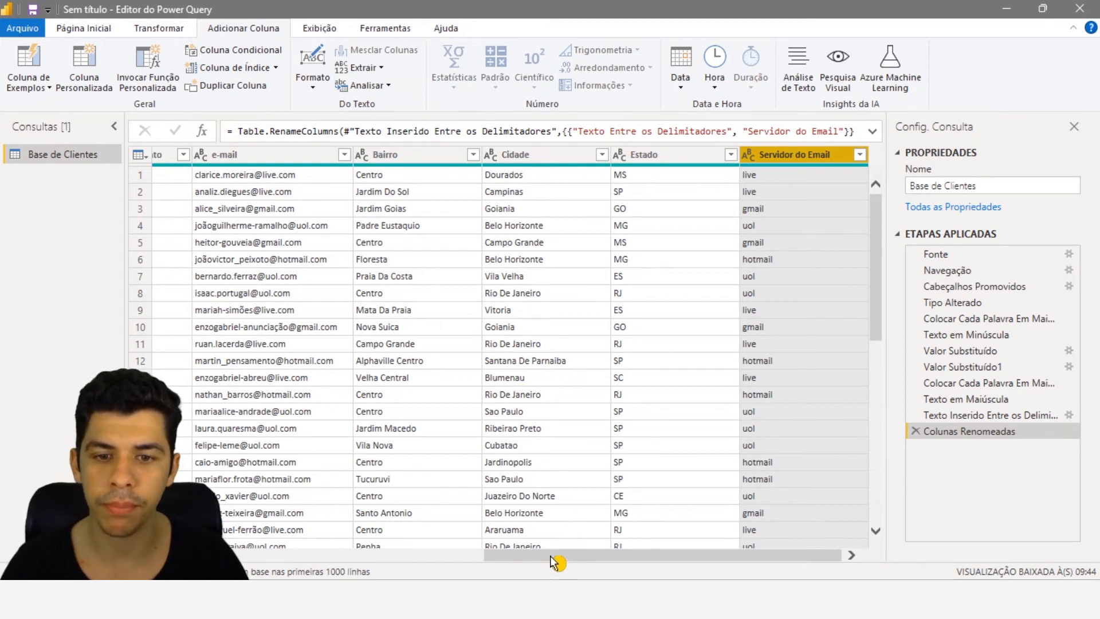
Step: Merge the Nome and Sobrenome columns in place, in that order, with a space separator, naming the result "Nome completo"
{"action": "left_click_drag", "start_coordinate": [561, 559], "coordinate": [281, 568]}
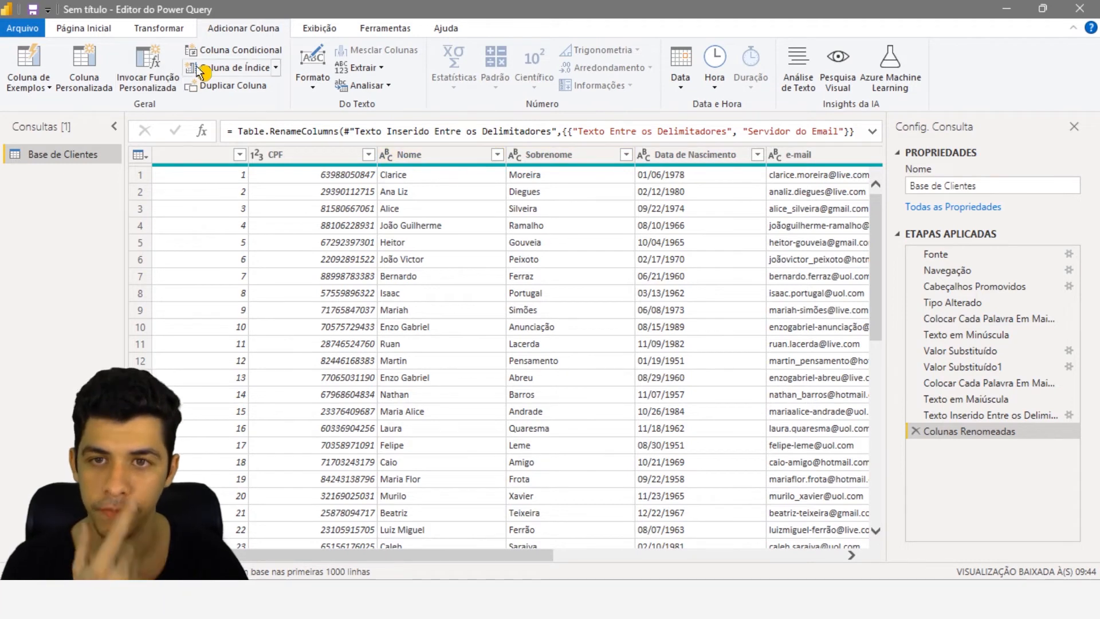
{"action": "left_click", "coordinate": [162, 29]}
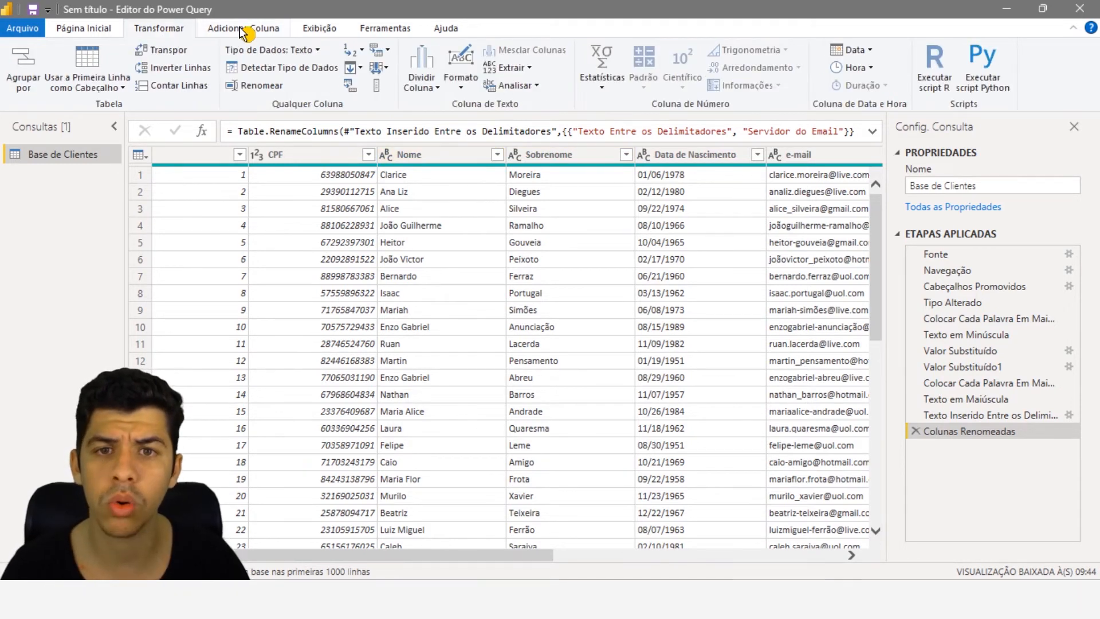
{"action": "left_click", "coordinate": [407, 152]}
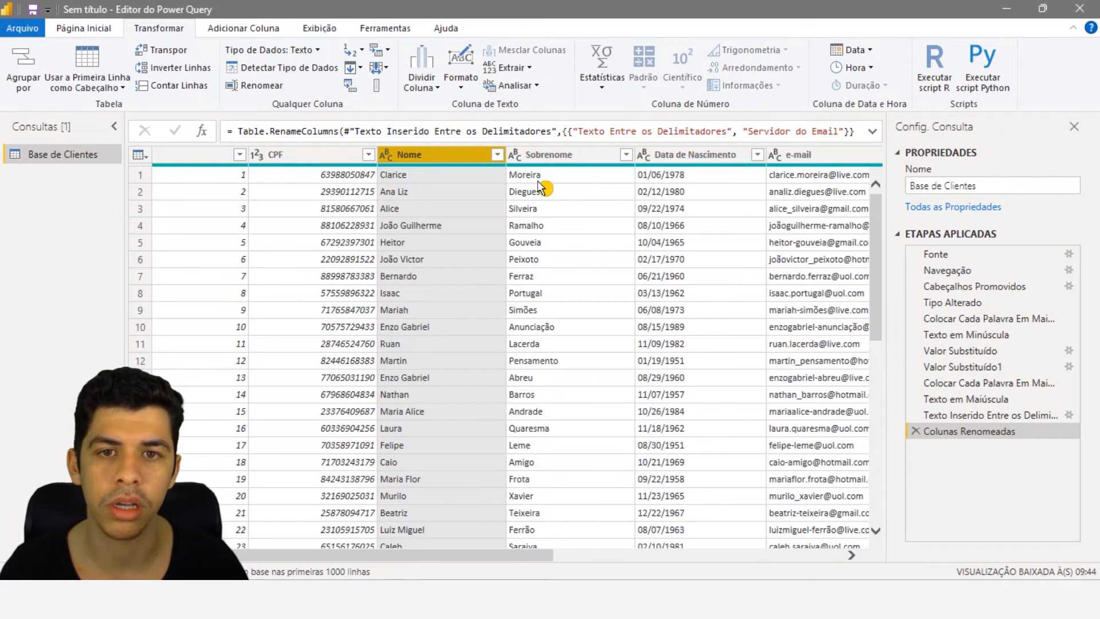
{"action": "left_click", "coordinate": [555, 156]}
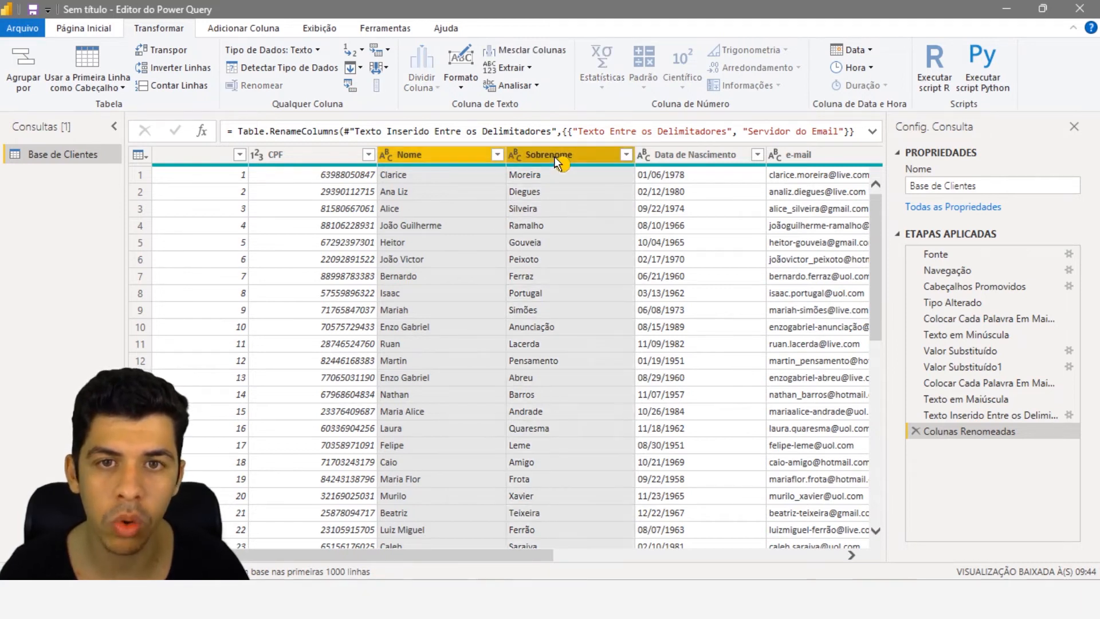
{"action": "left_click", "coordinate": [450, 155], "text": "ctrl"}
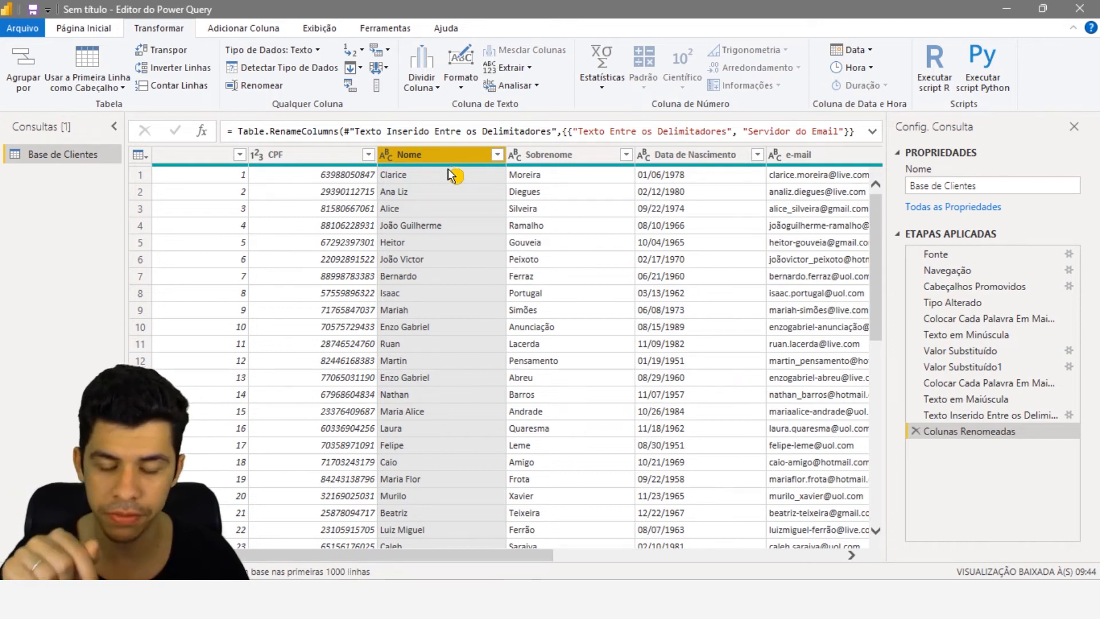
{"action": "left_click", "coordinate": [561, 154], "text": "ctrl"}
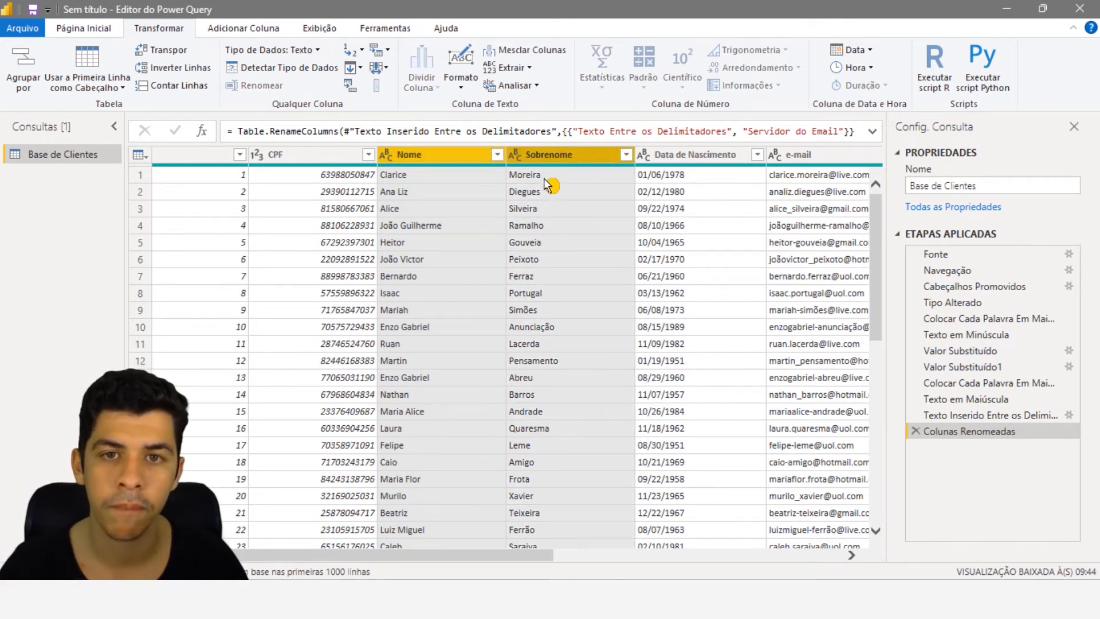
{"action": "left_click", "coordinate": [541, 52]}
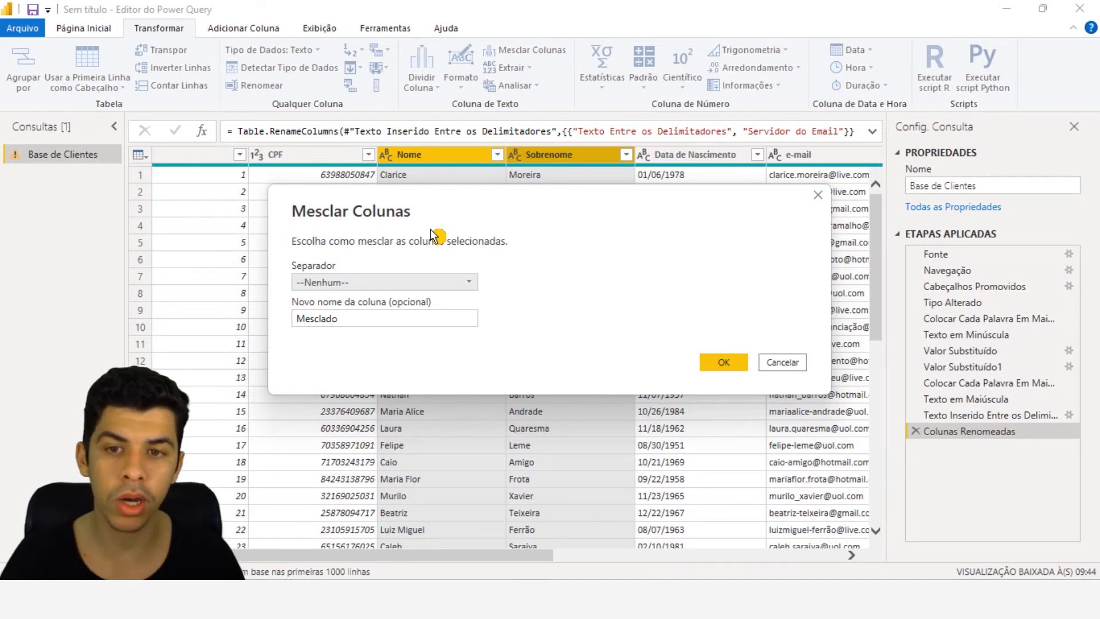
{"action": "left_click", "coordinate": [403, 285]}
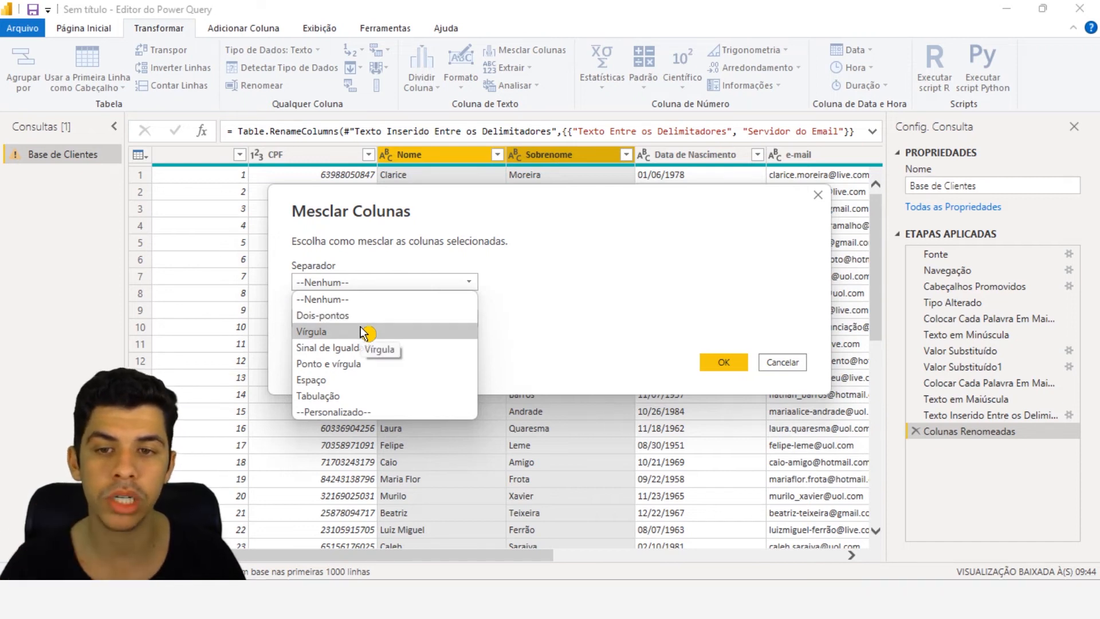
{"action": "left_click", "coordinate": [351, 383]}
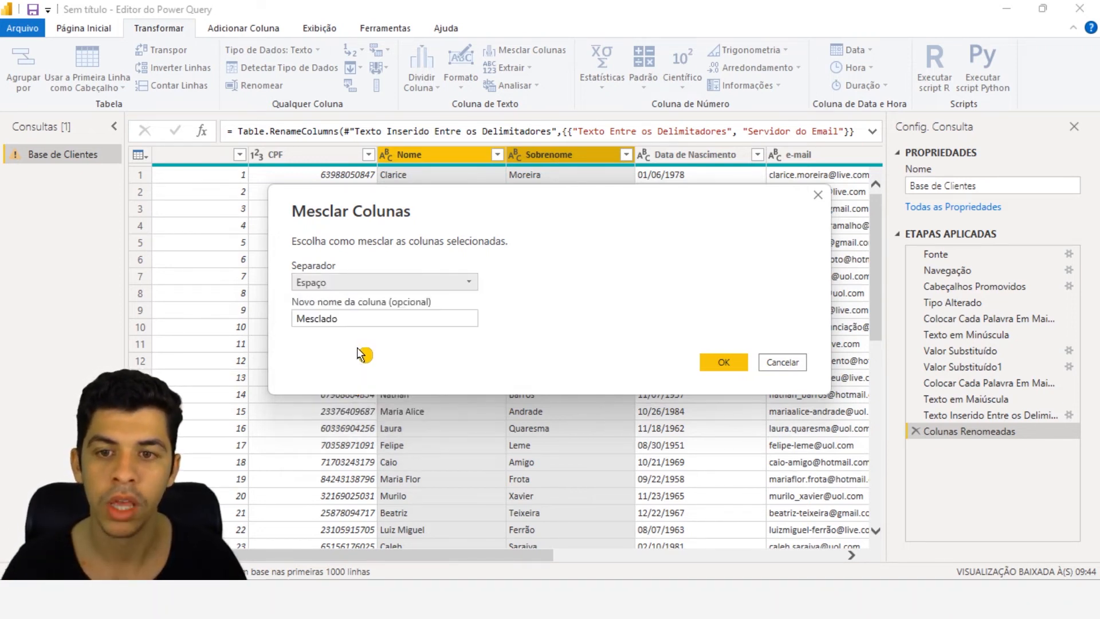
{"action": "left_click_drag", "start_coordinate": [351, 319], "coordinate": [288, 323]}
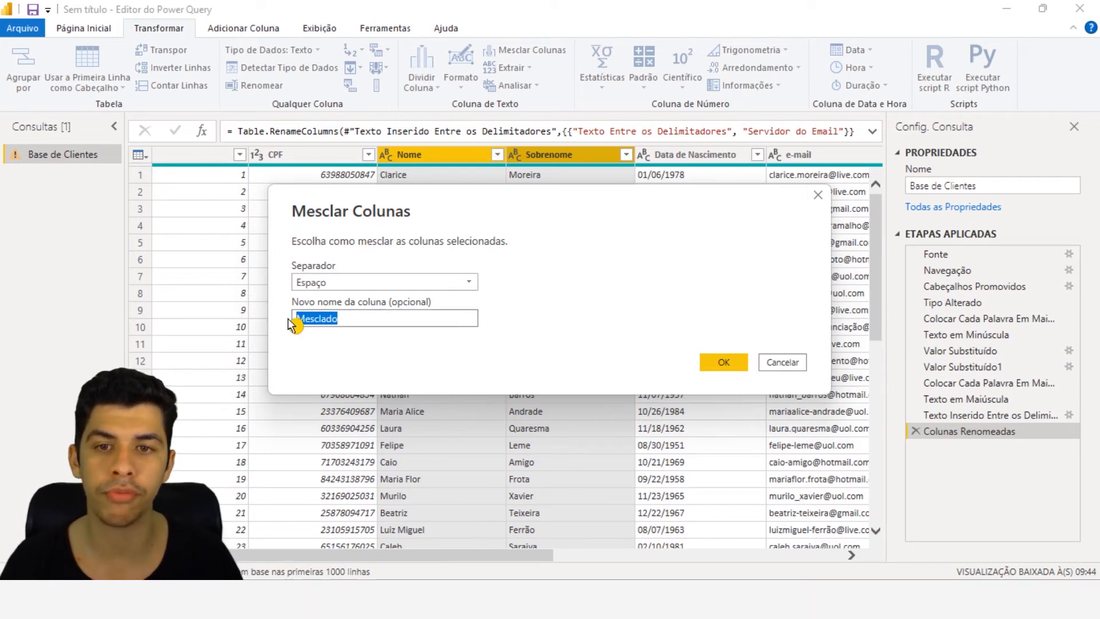
{"action": "type", "text": "Nome complet"}
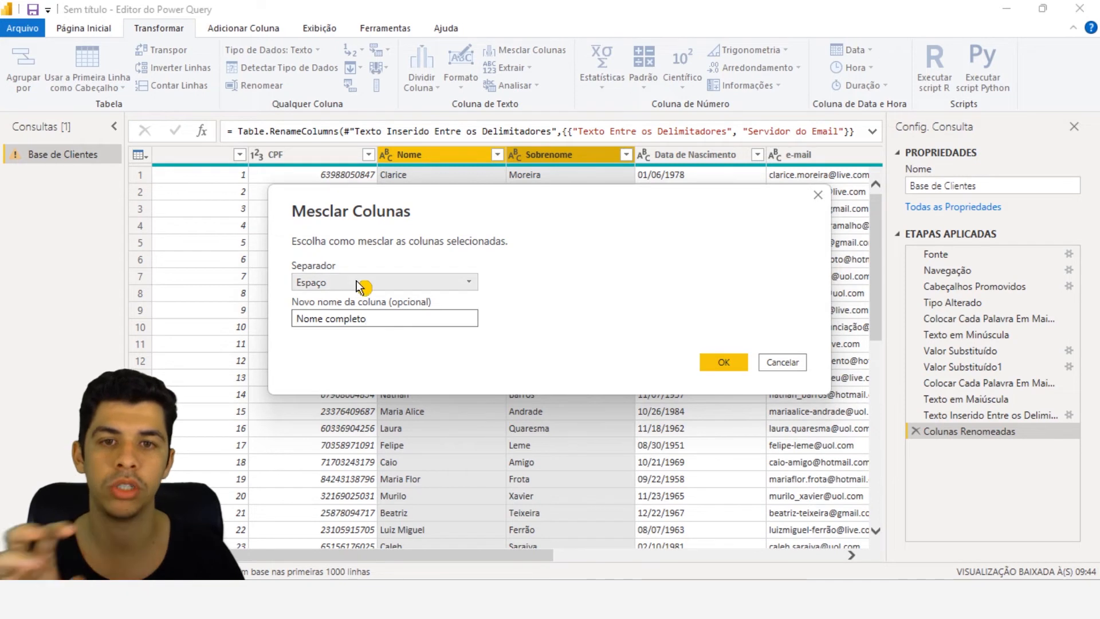
{"action": "left_click", "coordinate": [724, 363]}
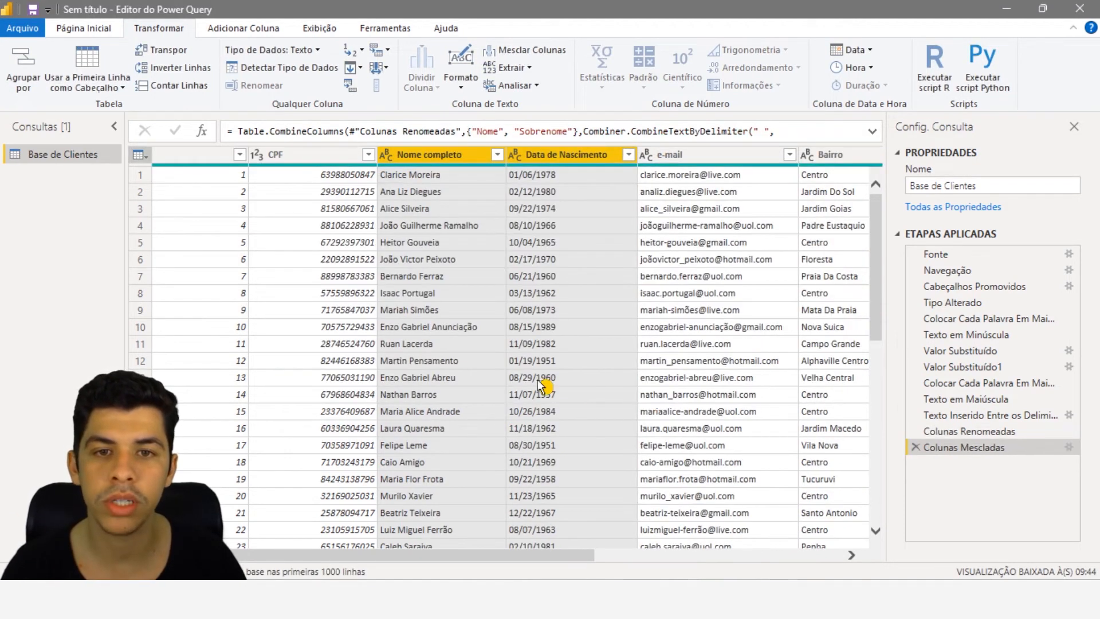
{"action": "left_click", "coordinate": [435, 153]}
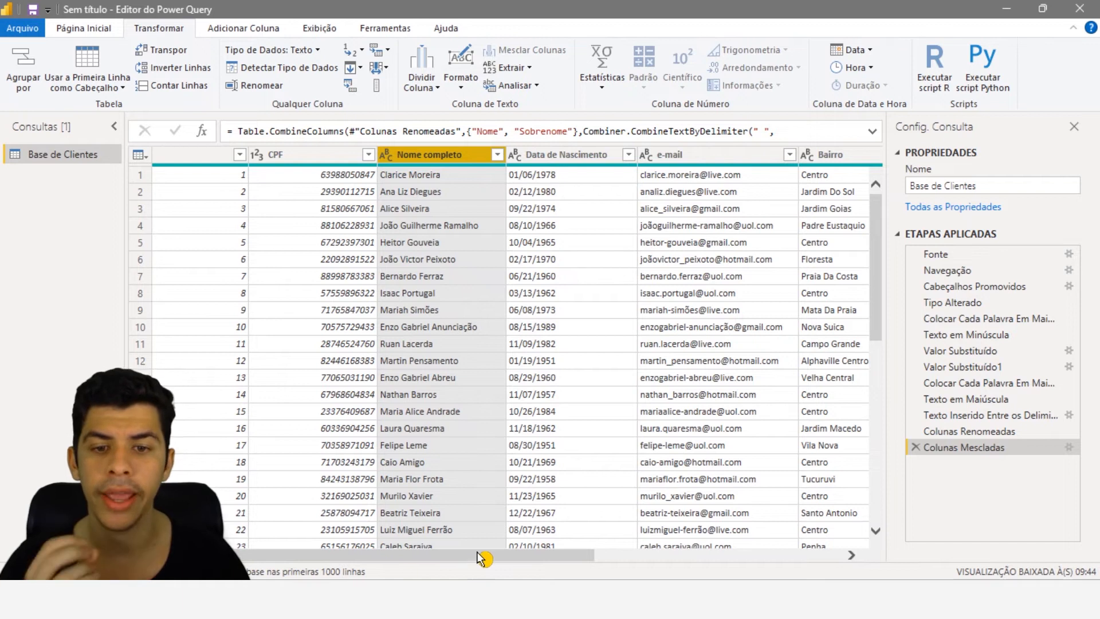
Step: Add a new column that extracts the e-mail column's text before the @ delimiter
{"action": "left_click_drag", "start_coordinate": [480, 557], "coordinate": [593, 558]}
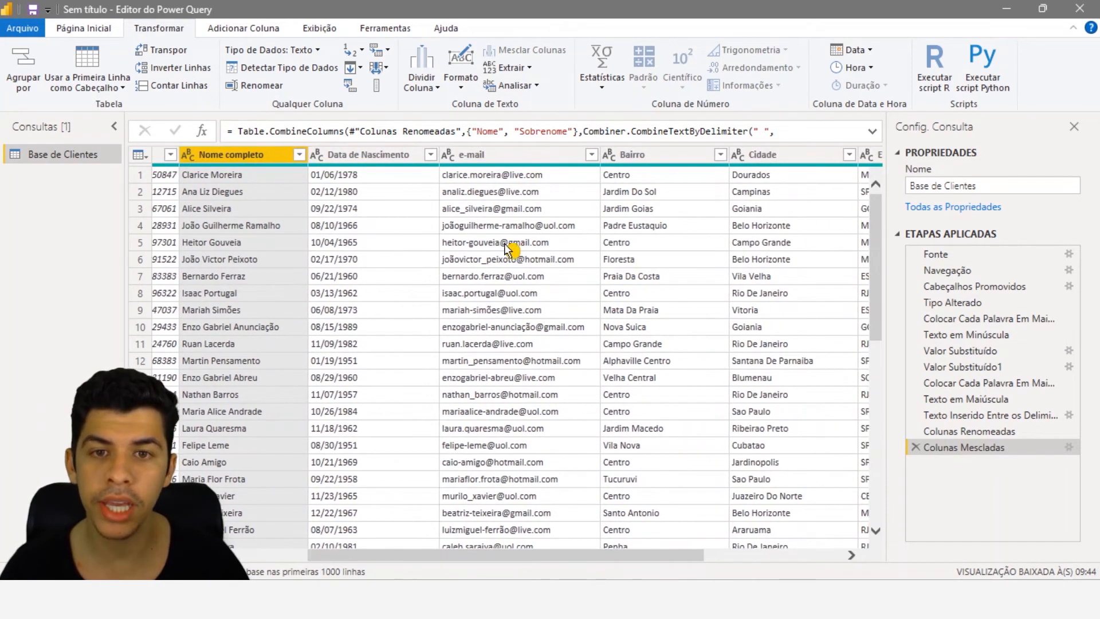
{"action": "left_click", "coordinate": [504, 158]}
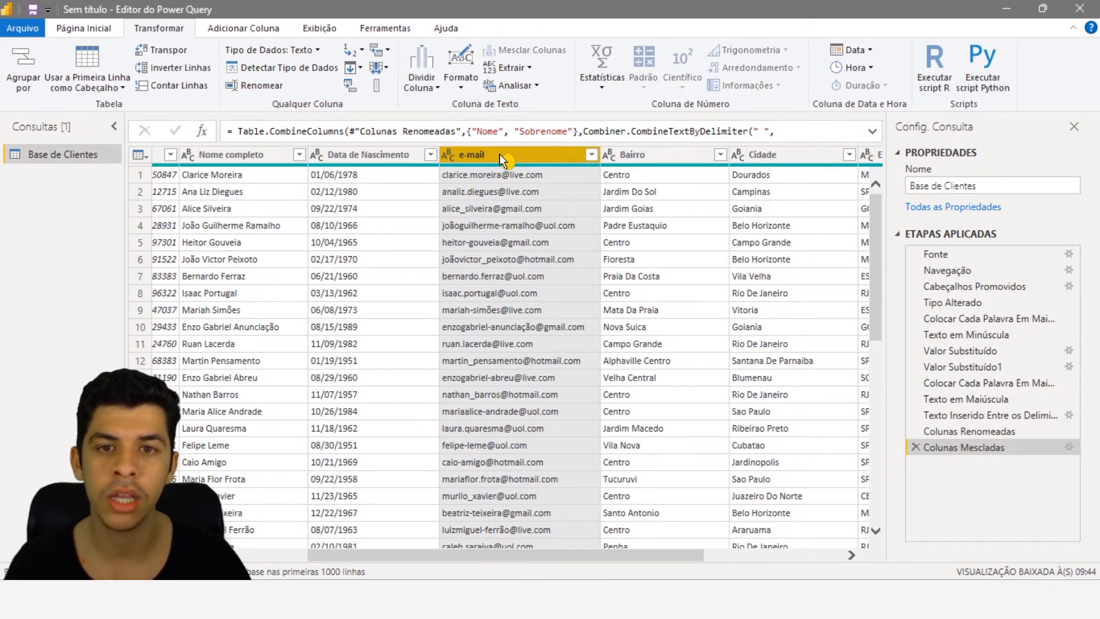
{"action": "left_click_drag", "start_coordinate": [555, 556], "coordinate": [691, 556]}
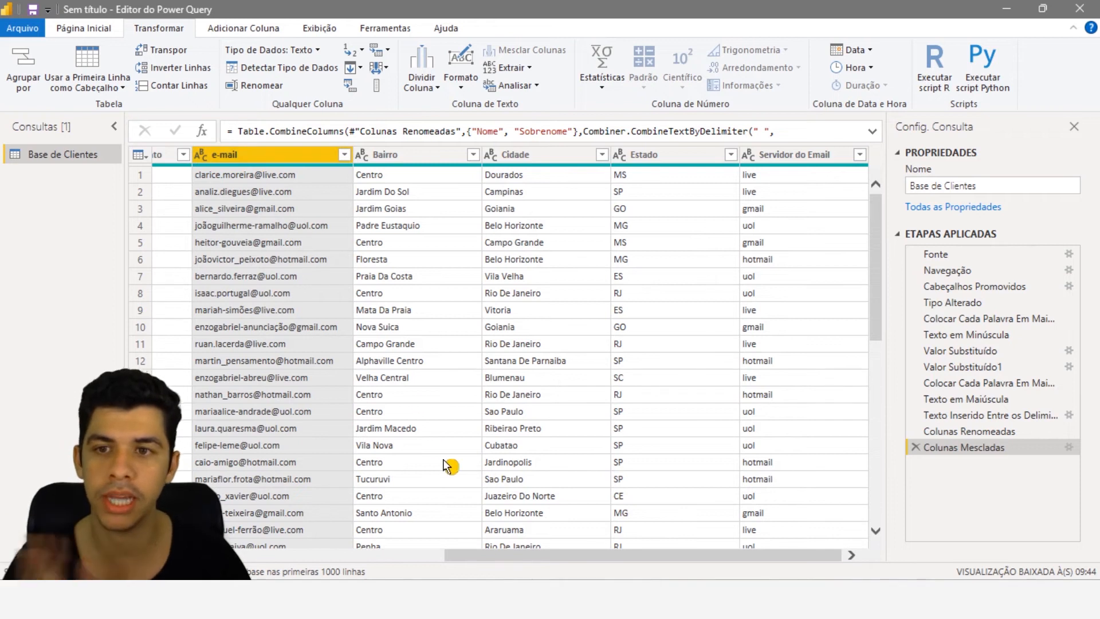
{"action": "left_click_drag", "start_coordinate": [536, 551], "coordinate": [374, 544]}
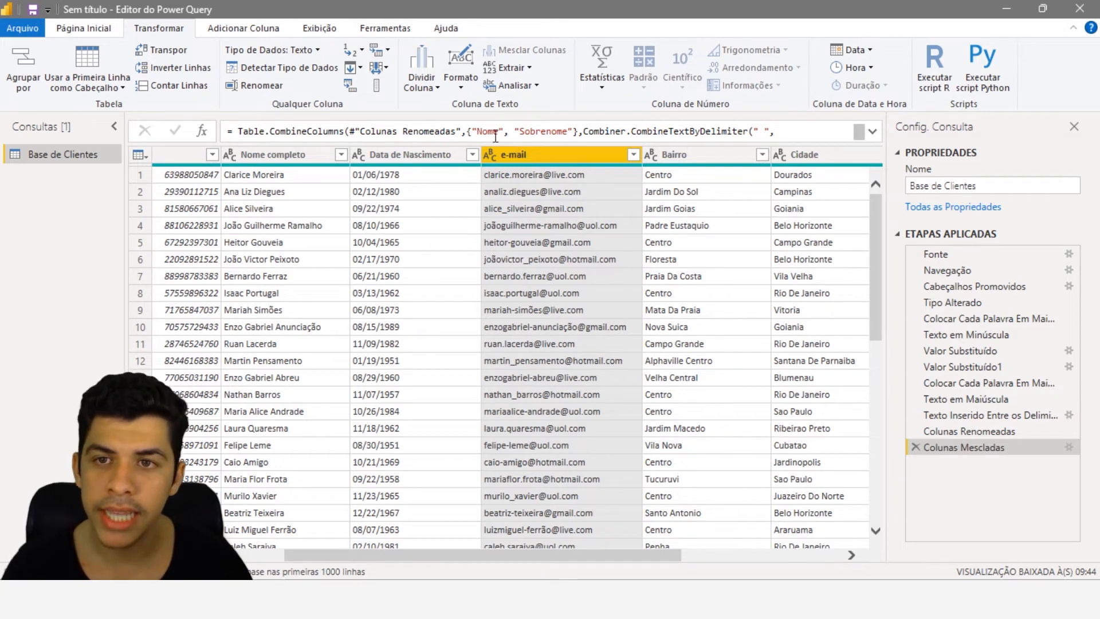
{"action": "left_click", "coordinate": [251, 33]}
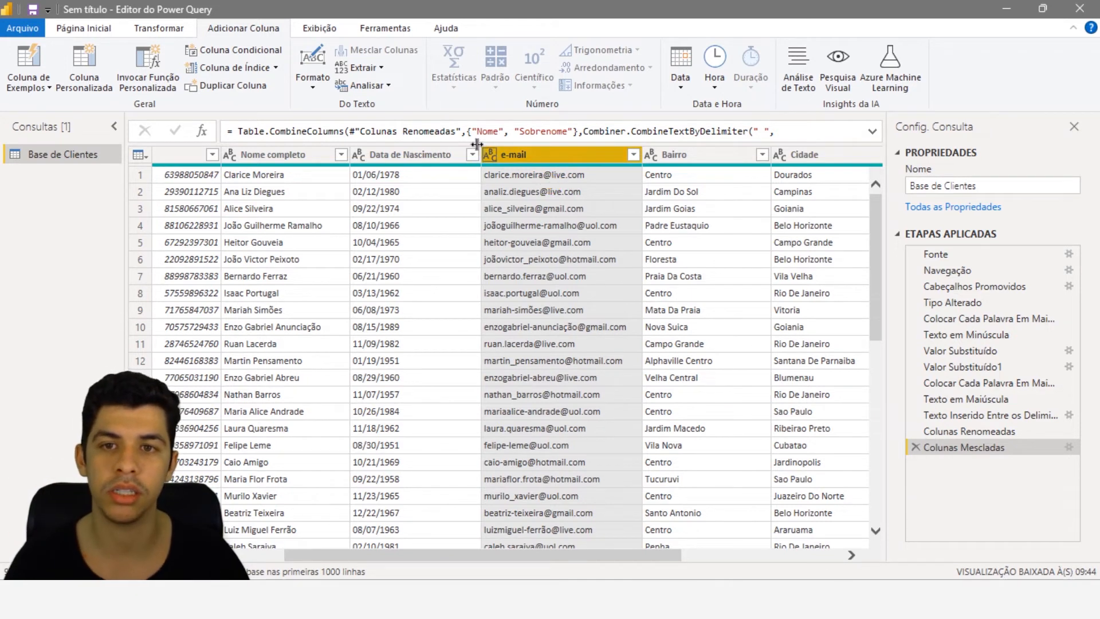
{"action": "left_click", "coordinate": [385, 68]}
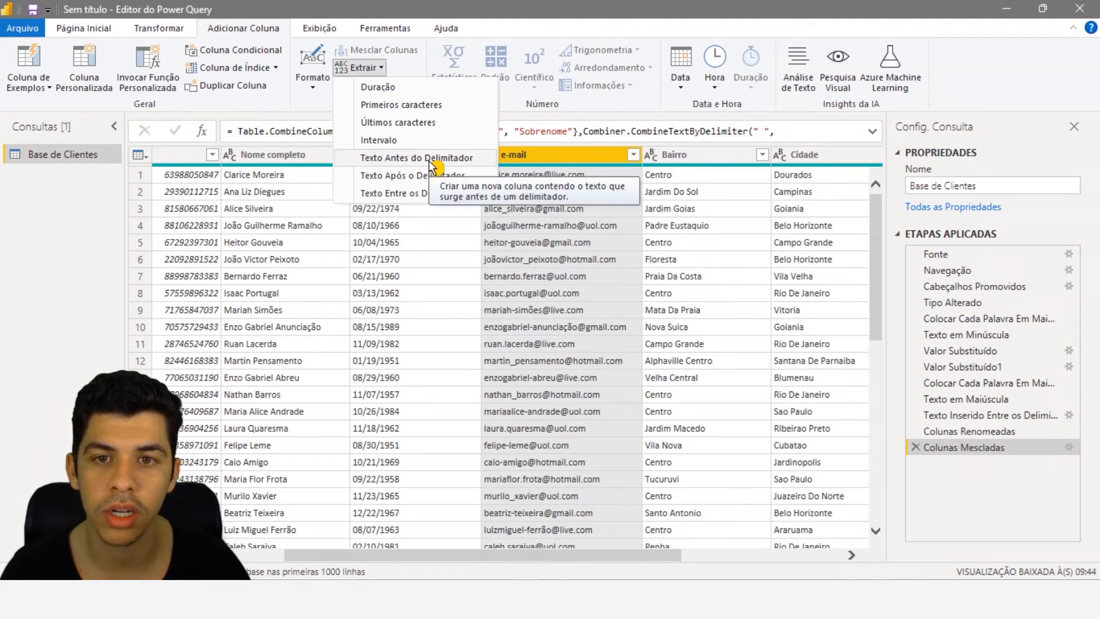
{"action": "left_click", "coordinate": [417, 158]}
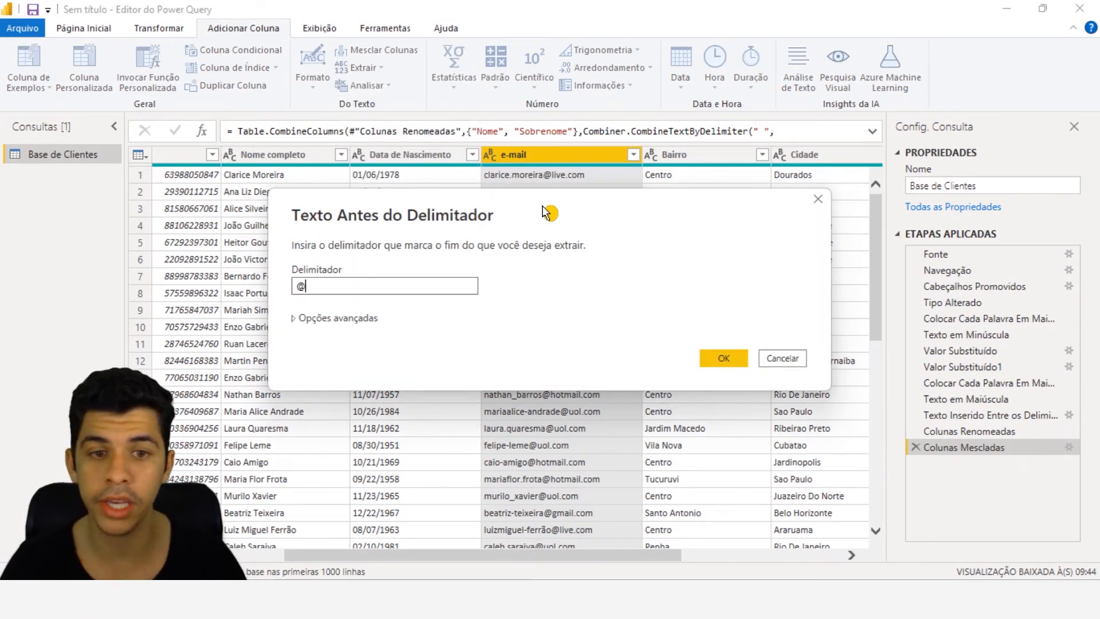
{"action": "type", "text": "@"}
{"action": "left_click", "coordinate": [724, 360]}
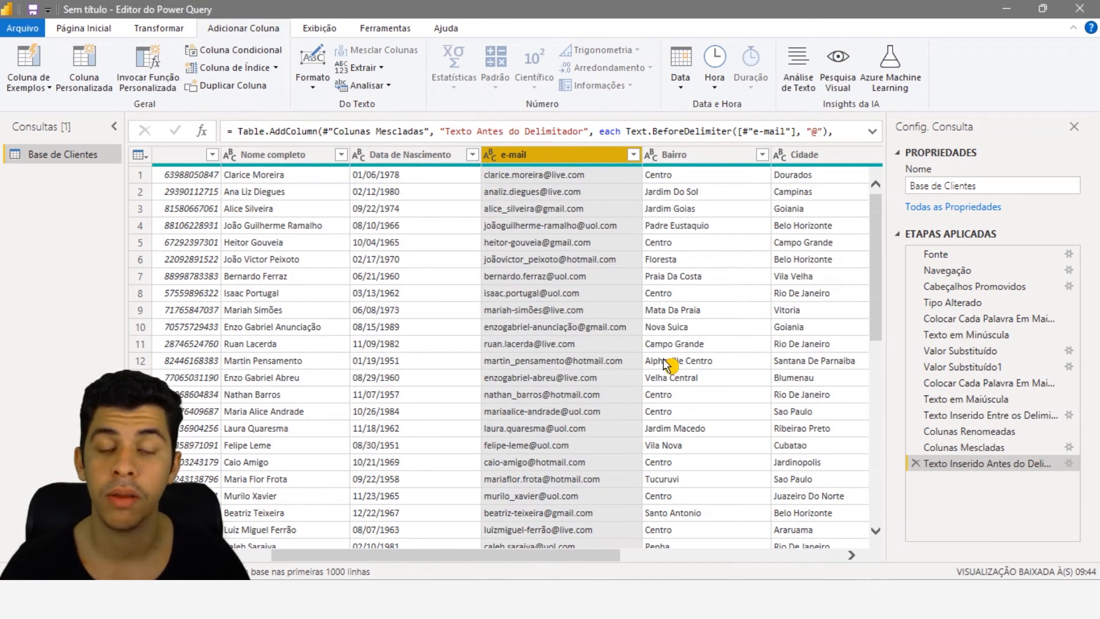
Step: Rename the new text-before-delimiter column as "Nome do Usuário"
{"action": "left_click_drag", "start_coordinate": [498, 561], "coordinate": [768, 550]}
{"action": "left_click", "coordinate": [805, 156]}
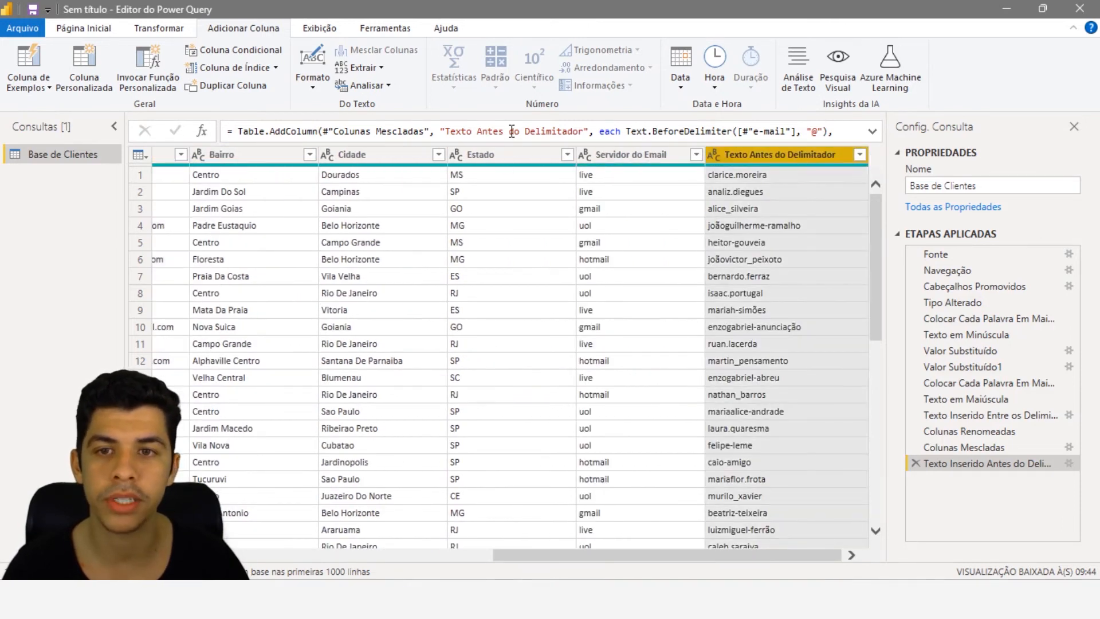
{"action": "double_click", "coordinate": [753, 156]}
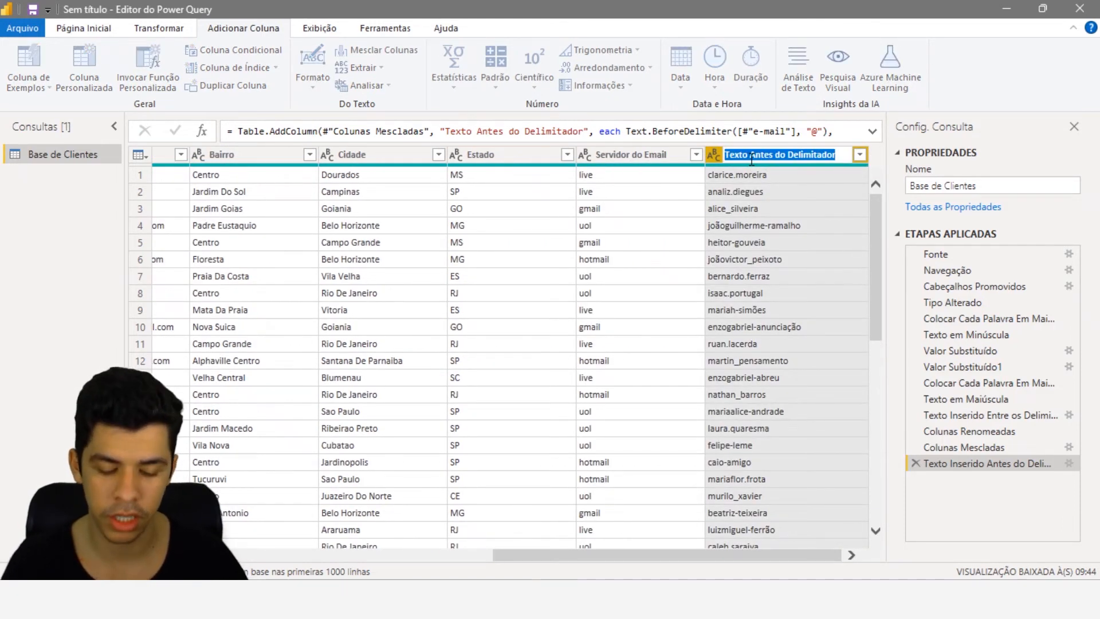
{"action": "type", "text": "ID"}
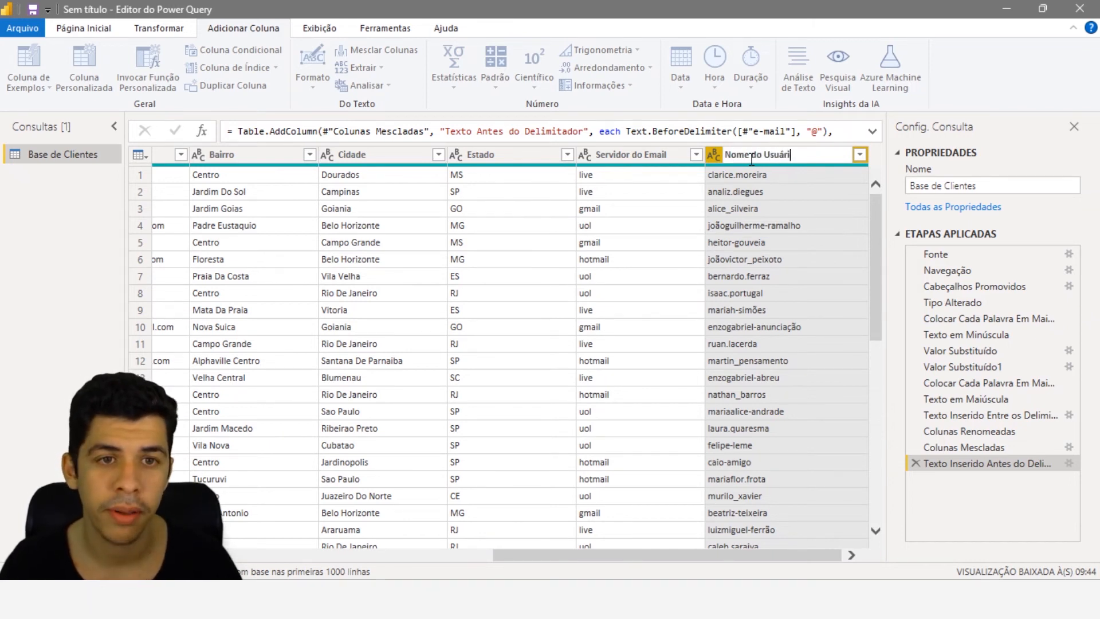
{"action": "key", "text": "Return"}
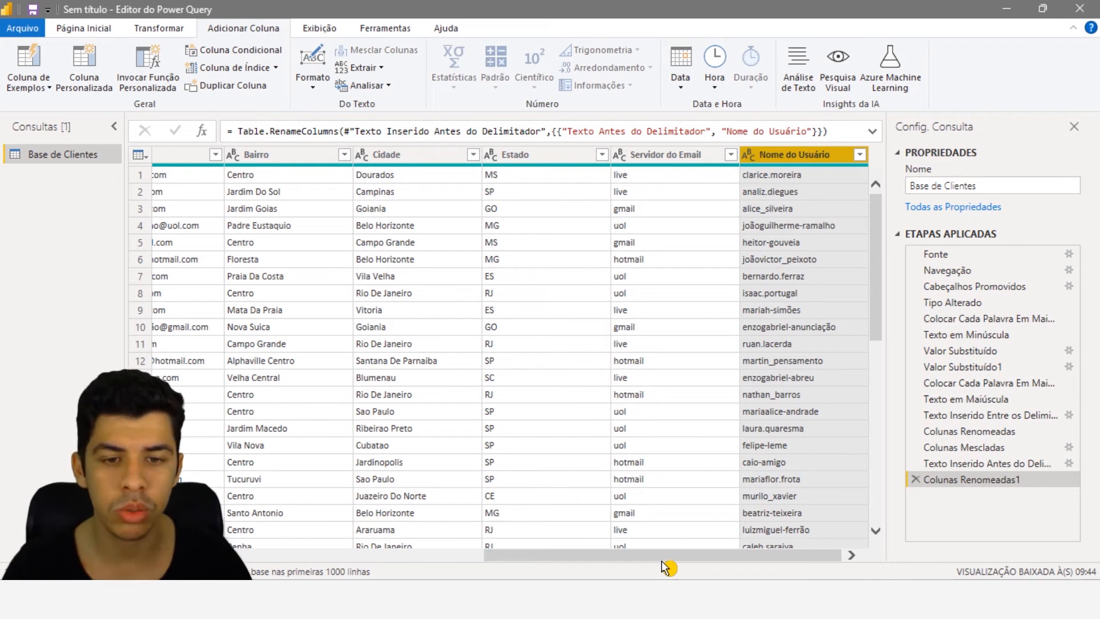
Step: Split the e-mail column in place by the custom delimiter @ at each occurrence of the delimiter
{"action": "left_click_drag", "start_coordinate": [661, 557], "coordinate": [549, 568]}
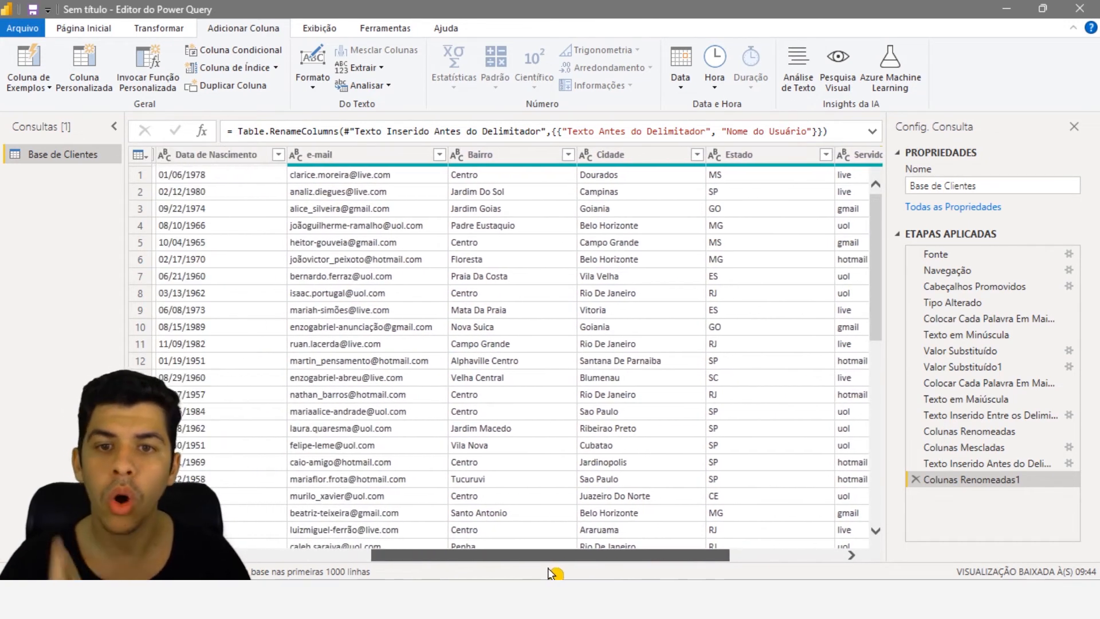
{"action": "left_click", "coordinate": [371, 162]}
{"action": "left_click", "coordinate": [169, 30]}
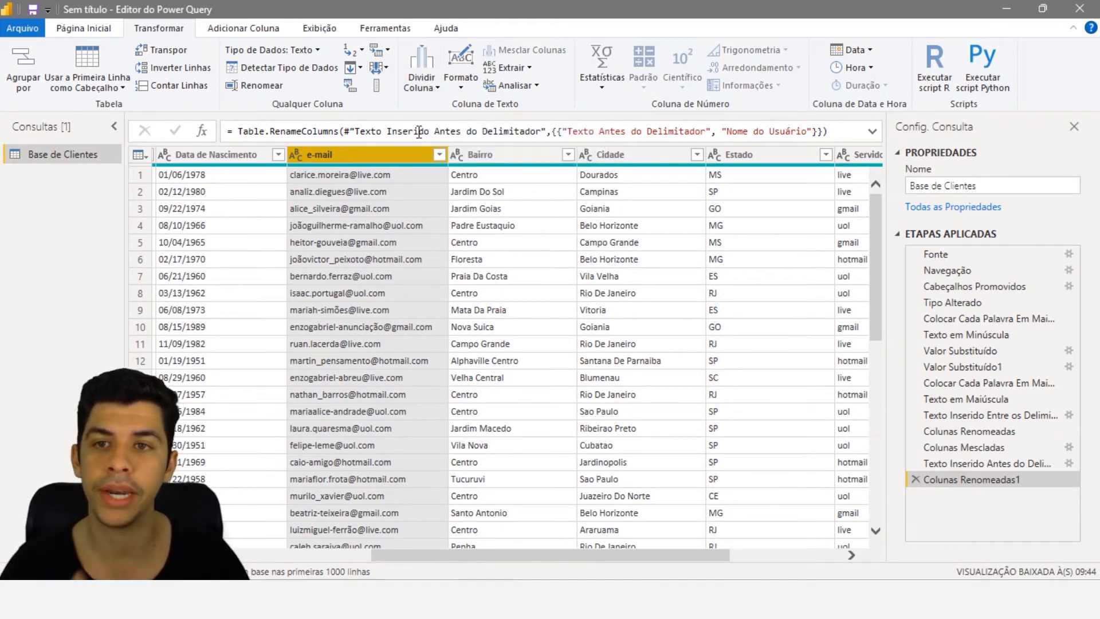
{"action": "left_click", "coordinate": [257, 35]}
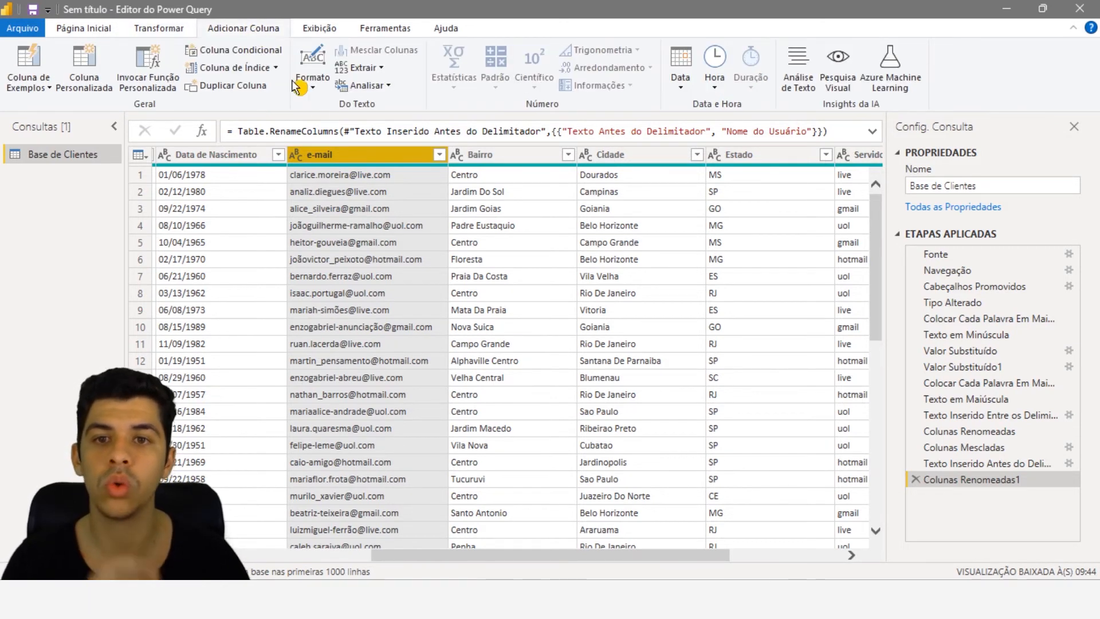
{"action": "left_click", "coordinate": [367, 128]}
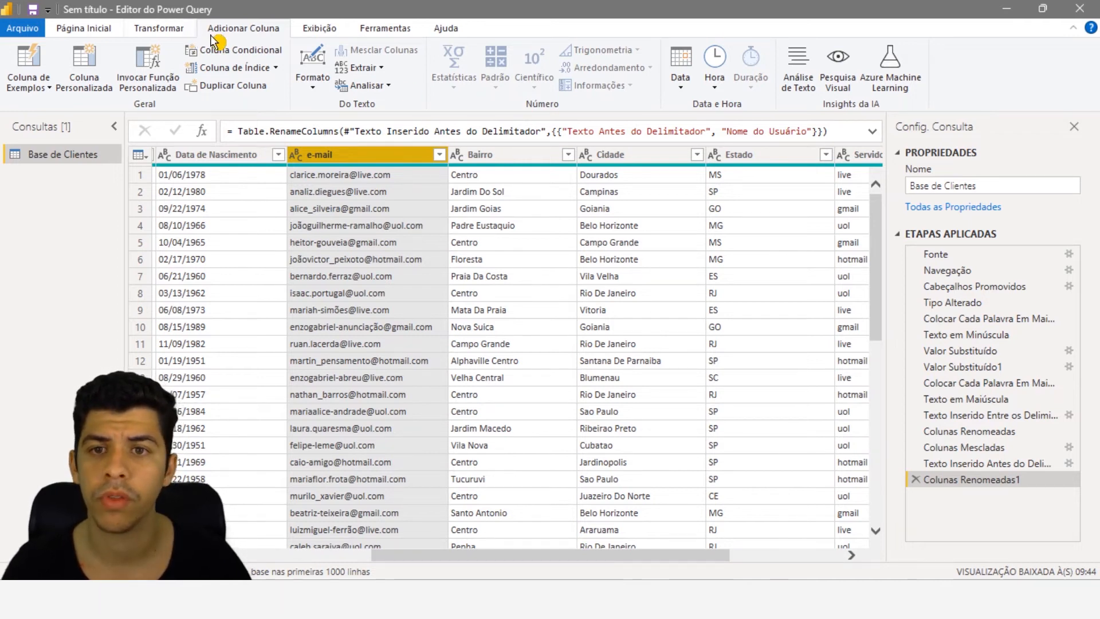
{"action": "left_click", "coordinate": [146, 33]}
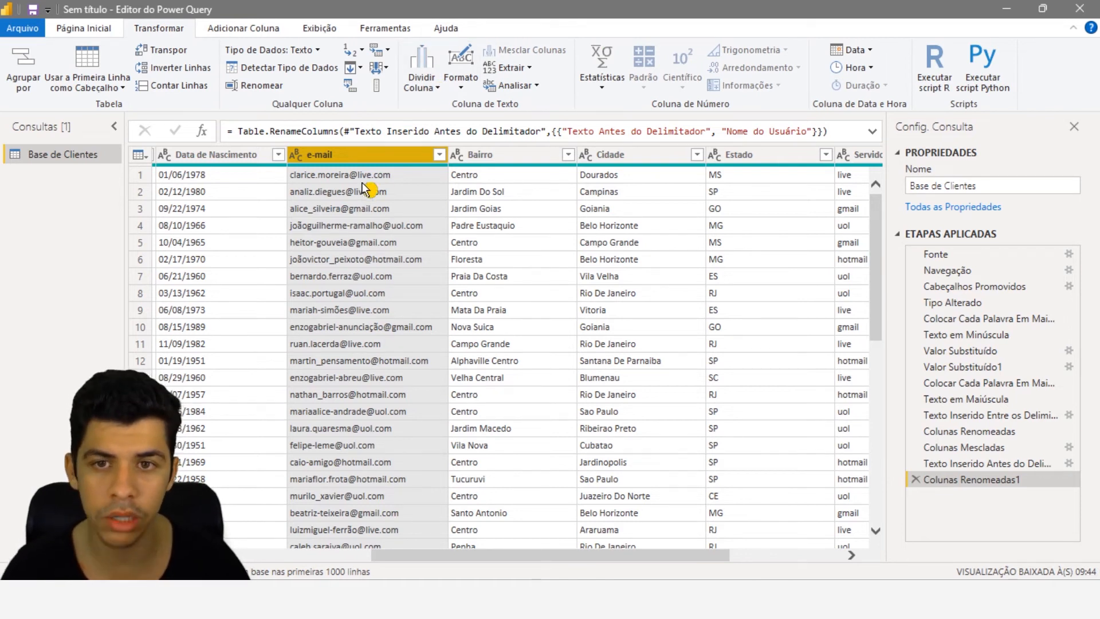
{"action": "left_click", "coordinate": [420, 89]}
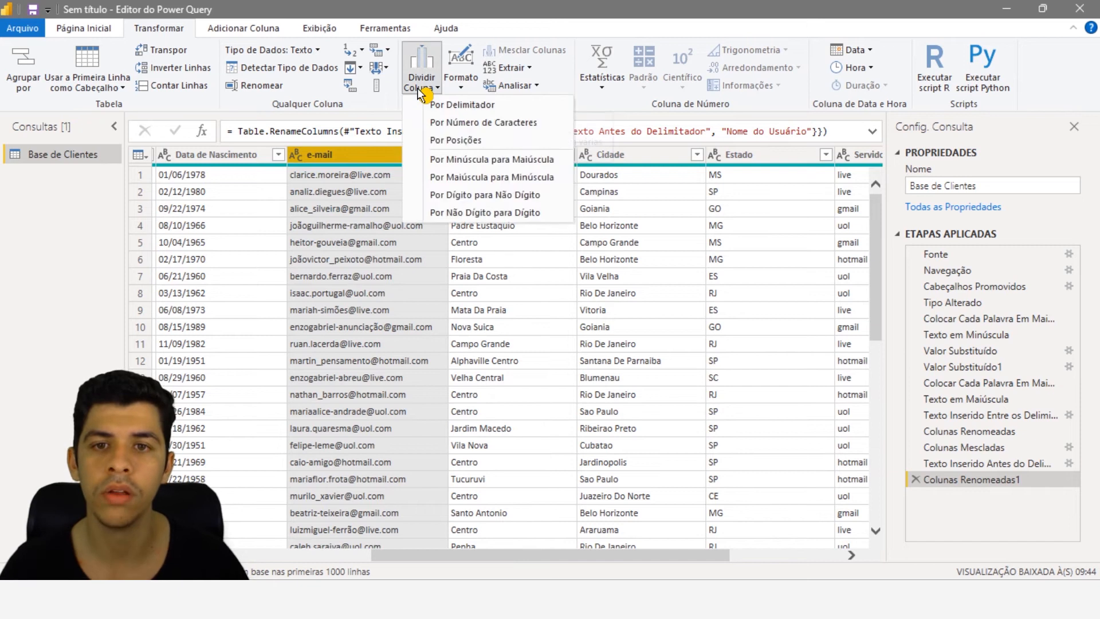
{"action": "left_click", "coordinate": [462, 107]}
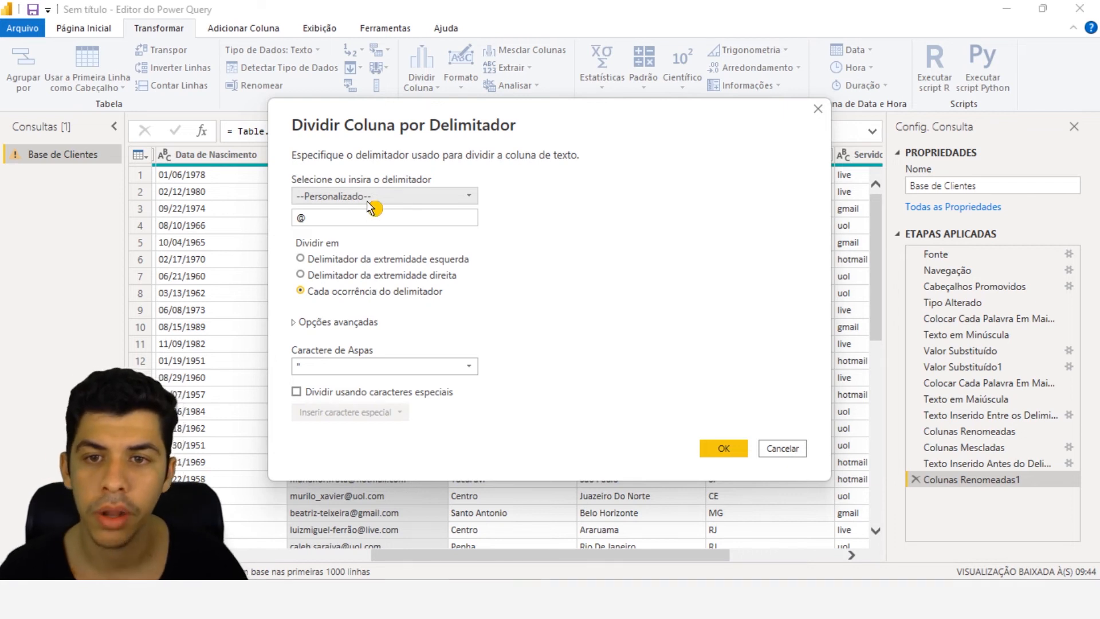
{"action": "left_click_drag", "start_coordinate": [380, 123], "coordinate": [556, 49]}
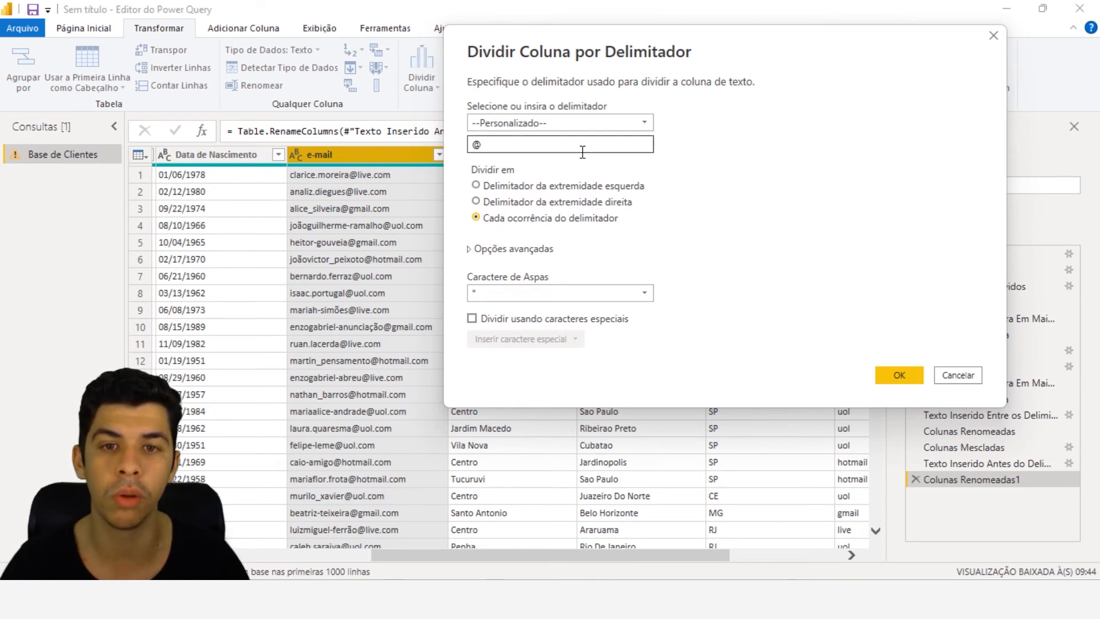
{"action": "double_click", "coordinate": [476, 144]}
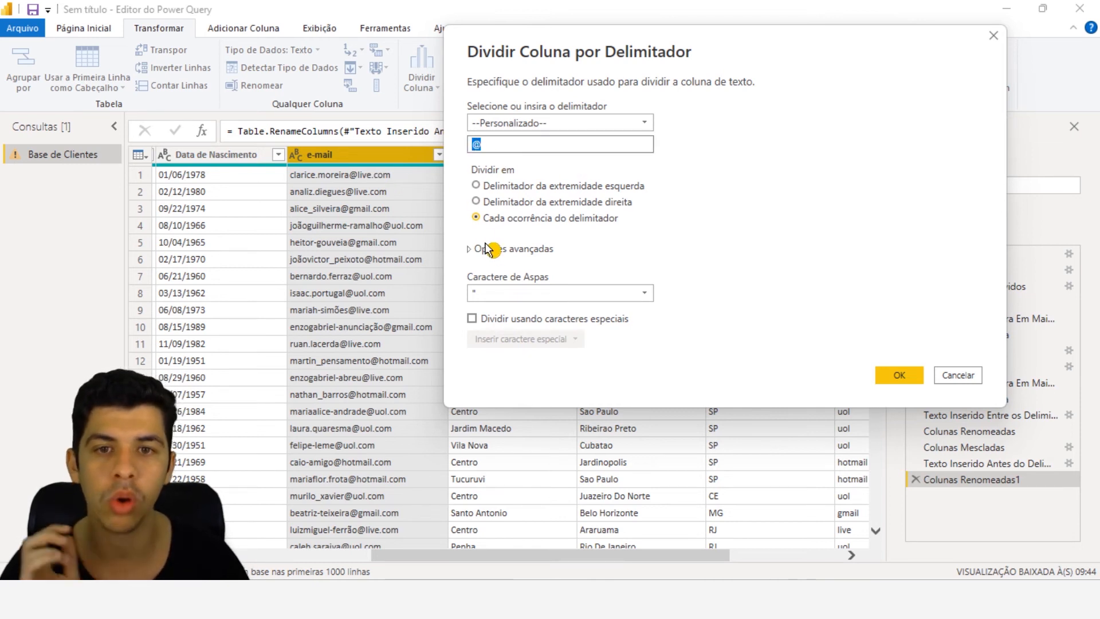
{"action": "left_click", "coordinate": [534, 143]}
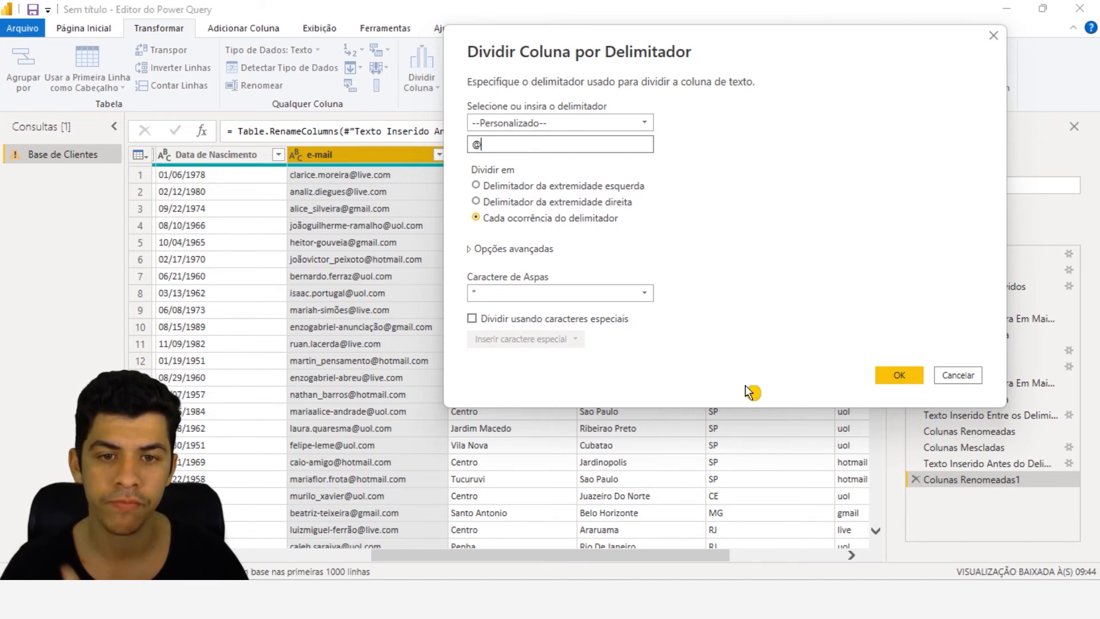
{"action": "left_click", "coordinate": [908, 378]}
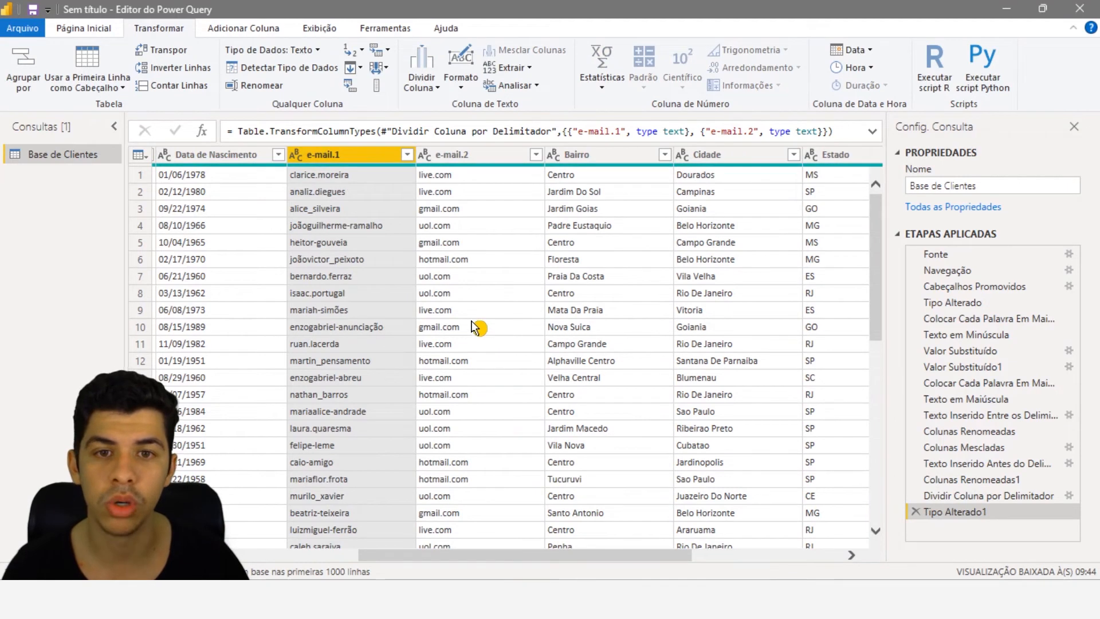
Step: Split the e-mail.2 column in place by a custom period delimiter at each occurrence
{"action": "left_click", "coordinate": [481, 156]}
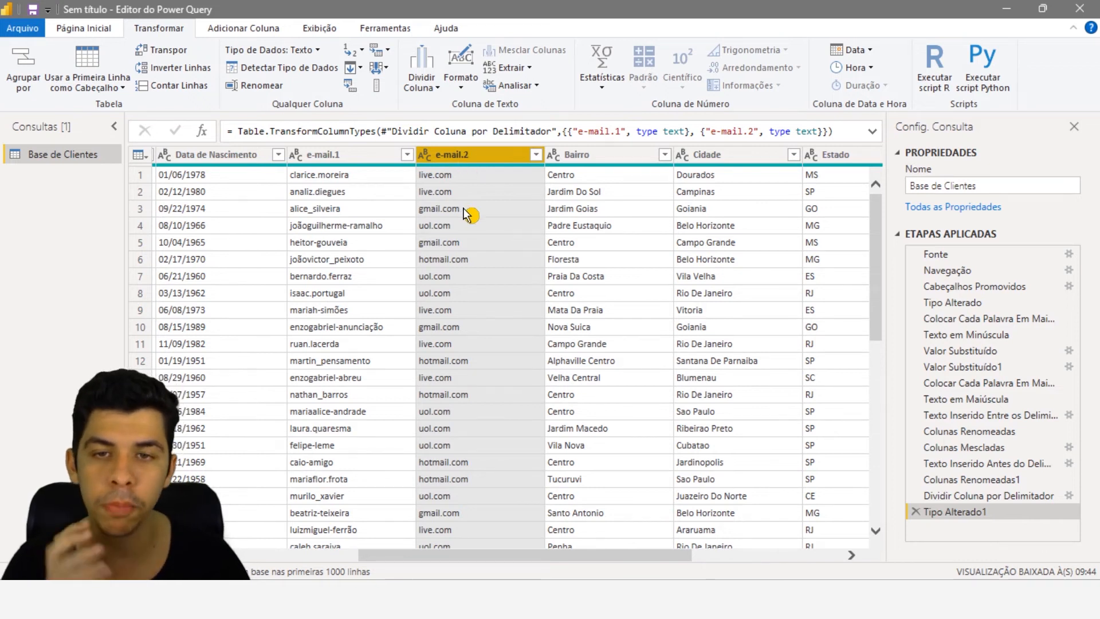
{"action": "left_click", "coordinate": [430, 82]}
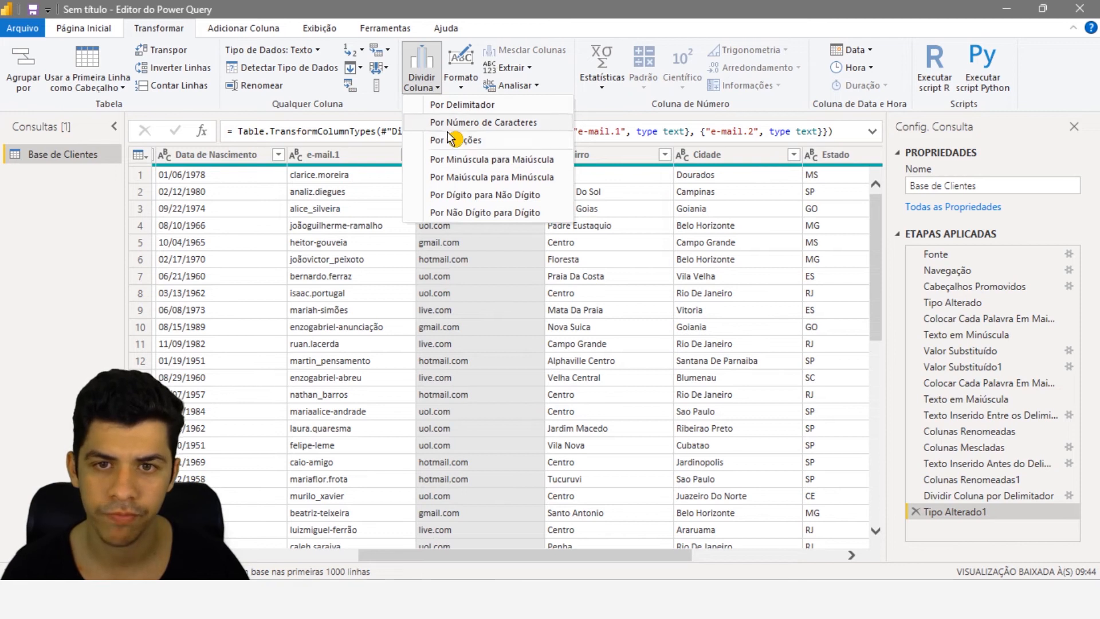
{"action": "left_click", "coordinate": [489, 107]}
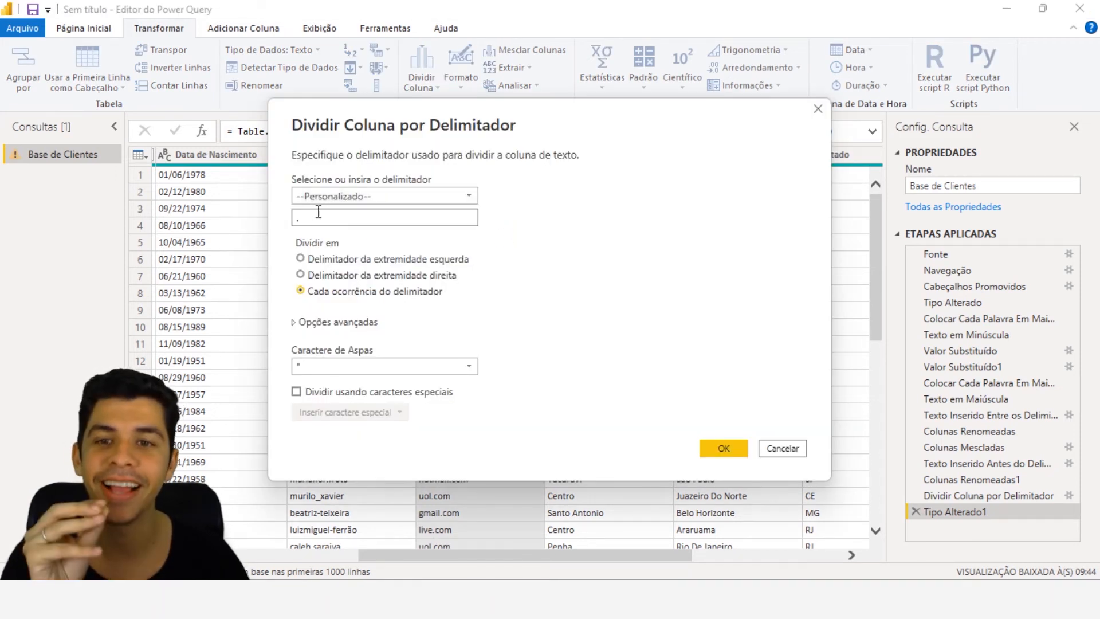
{"action": "left_click", "coordinate": [722, 448]}
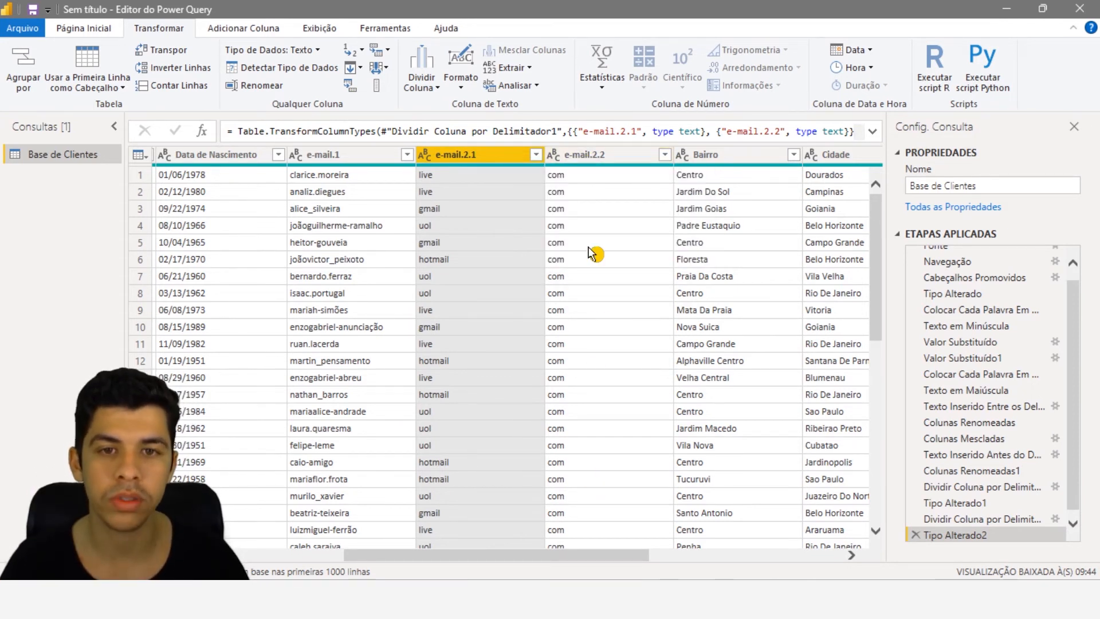
Step: Remove the e-mail.2.2 column containing only the "com" endings
{"action": "left_click", "coordinate": [586, 159]}
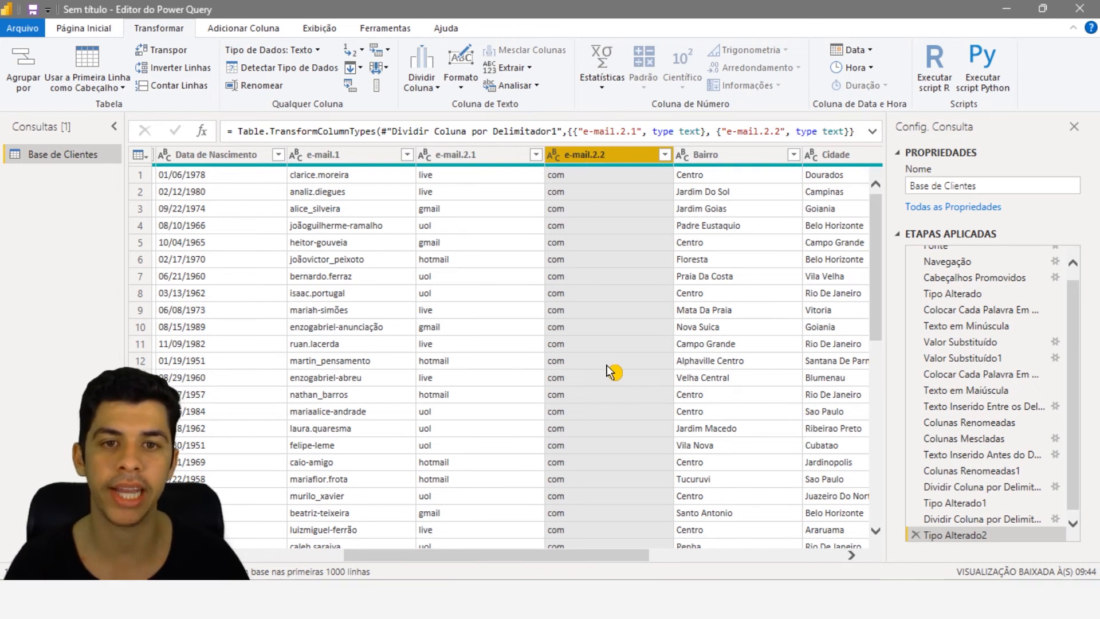
{"action": "right_click", "coordinate": [585, 162]}
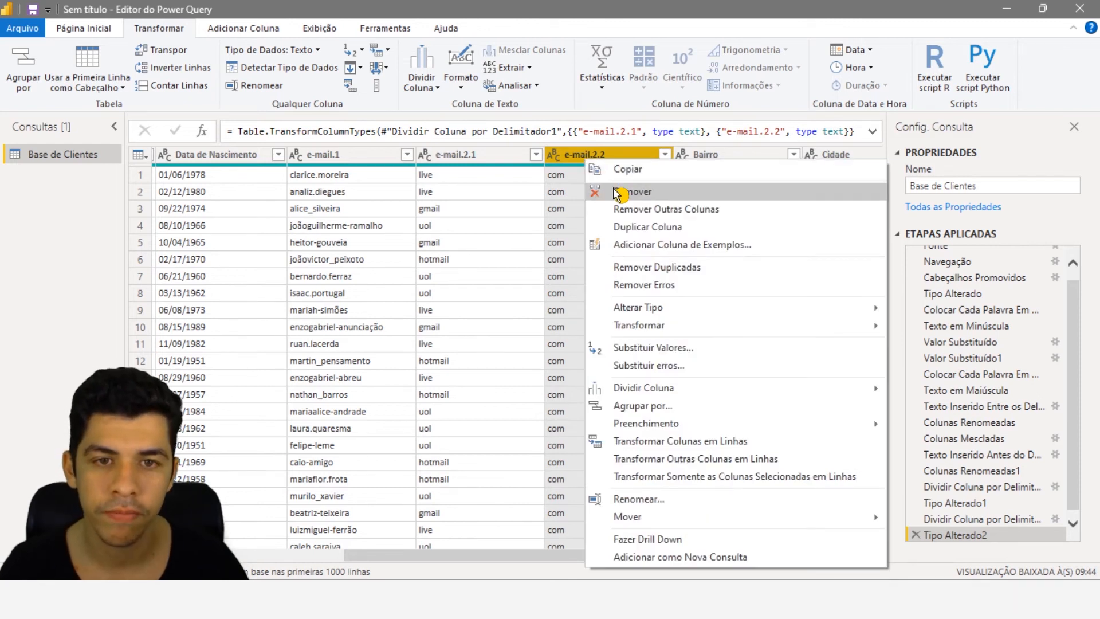
{"action": "left_click", "coordinate": [624, 195]}
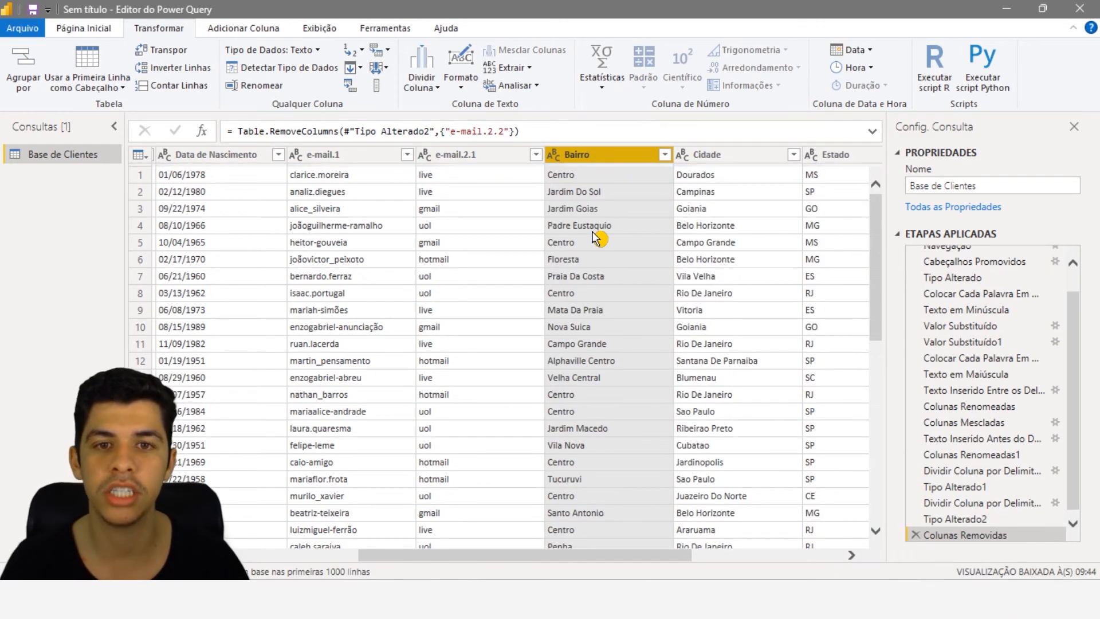
Step: Rename the e-mail.1 column as "Nome de USuario_2"
{"action": "left_click", "coordinate": [470, 157]}
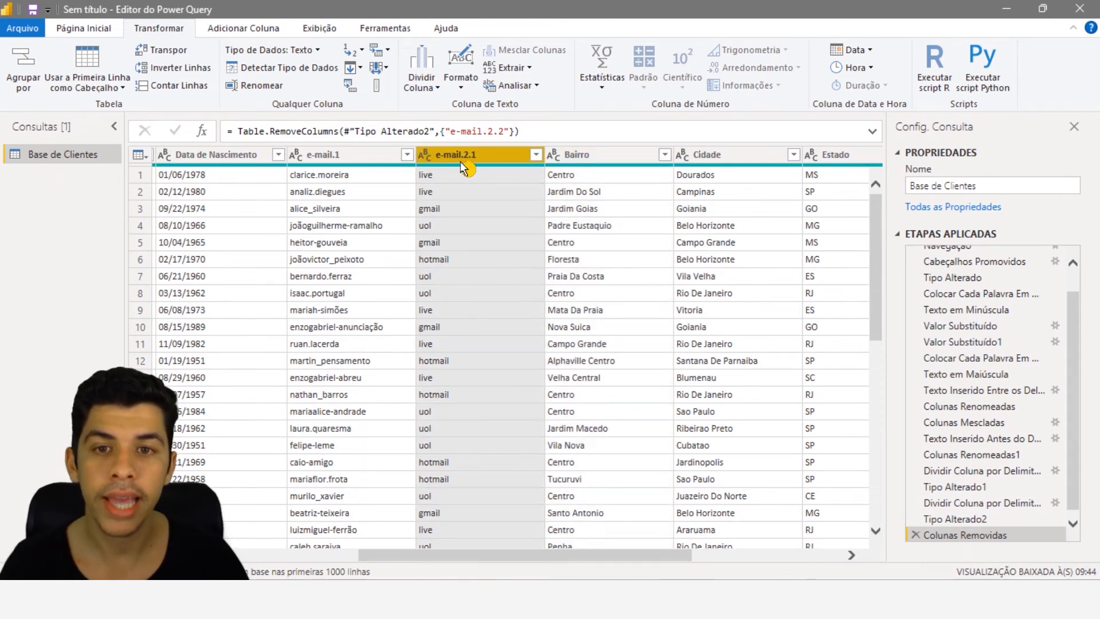
{"action": "left_click", "coordinate": [359, 157]}
{"action": "left_click_drag", "start_coordinate": [565, 555], "coordinate": [460, 556]}
{"action": "double_click", "coordinate": [512, 156]}
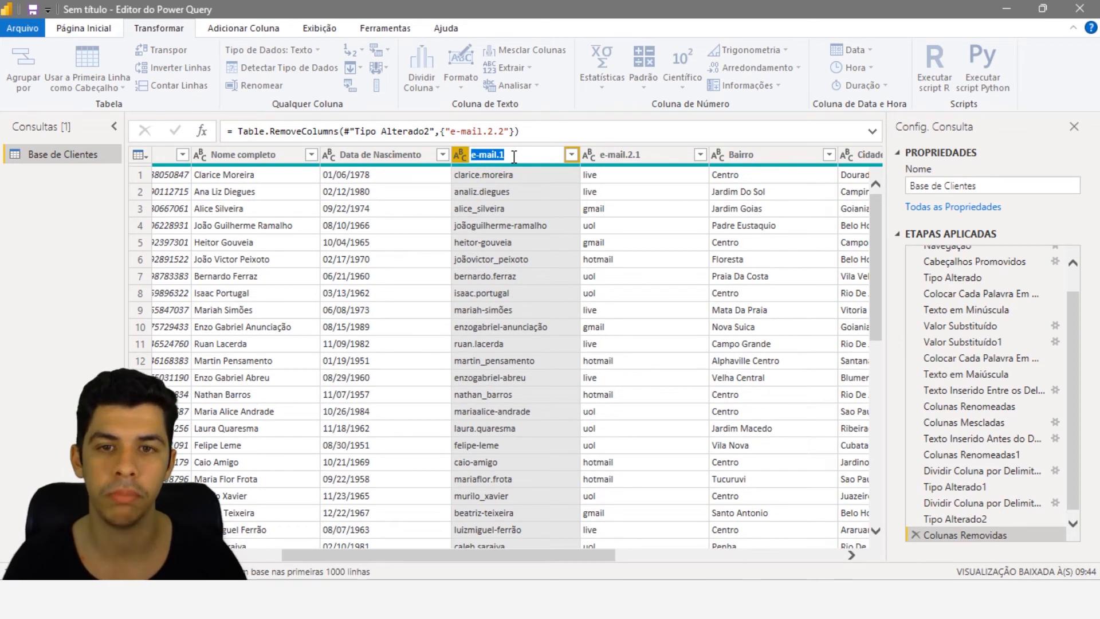
{"action": "type", "text": "Nome de Usuario_2"}
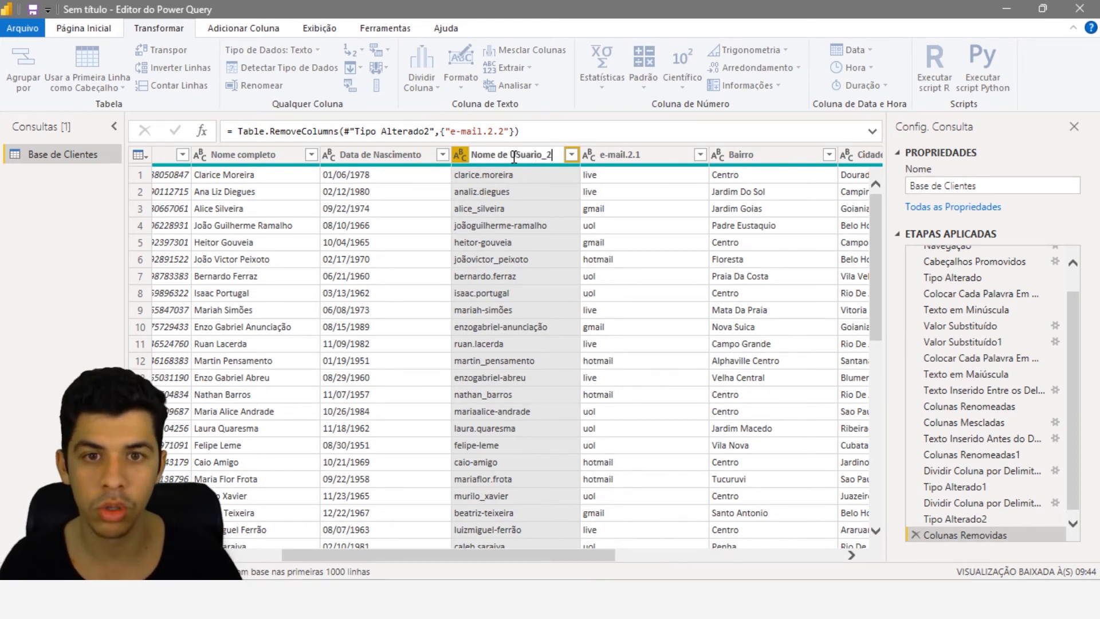
{"action": "key", "text": "Return"}
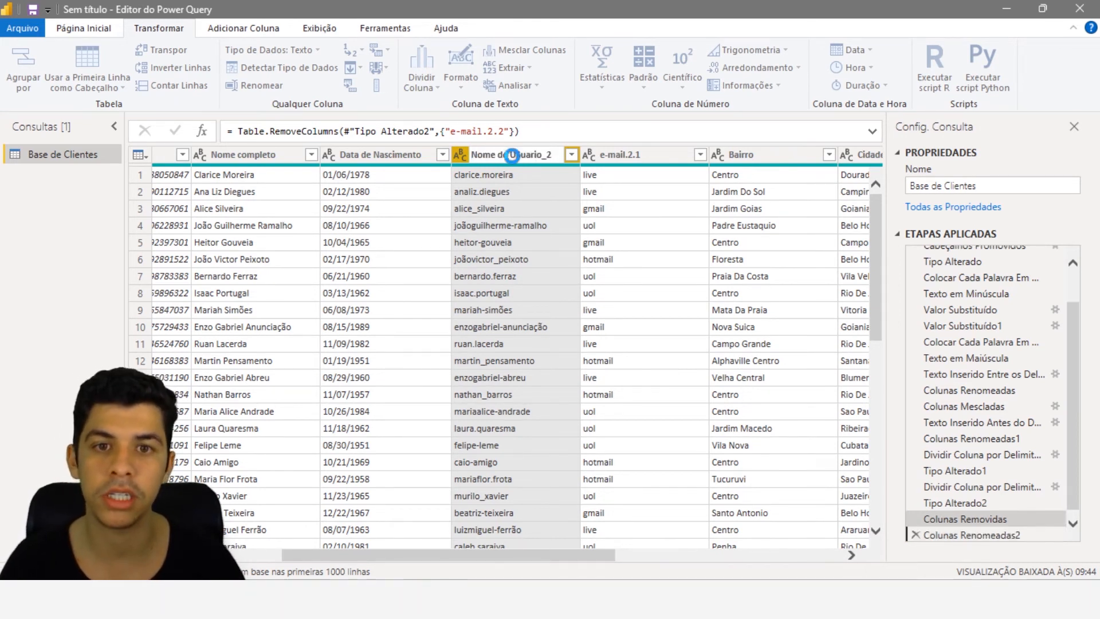
Step: Rename the e-mail.2.1 column as "Servidor_2"
{"action": "left_click", "coordinate": [666, 156]}
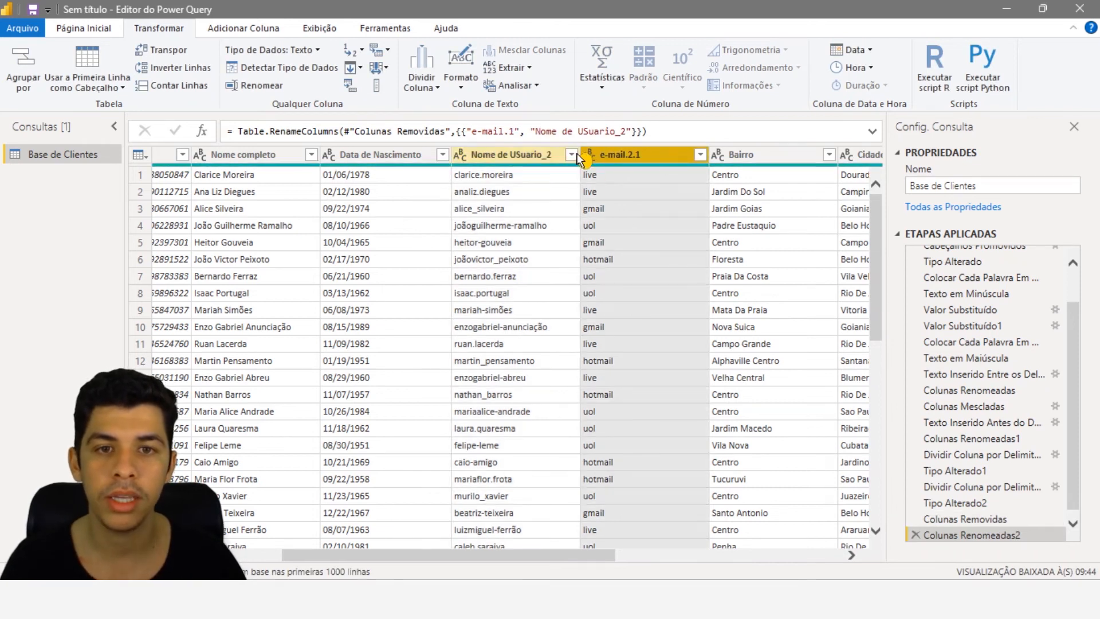
{"action": "double_click", "coordinate": [638, 150]}
{"action": "type", "text": "Servidor_2"}
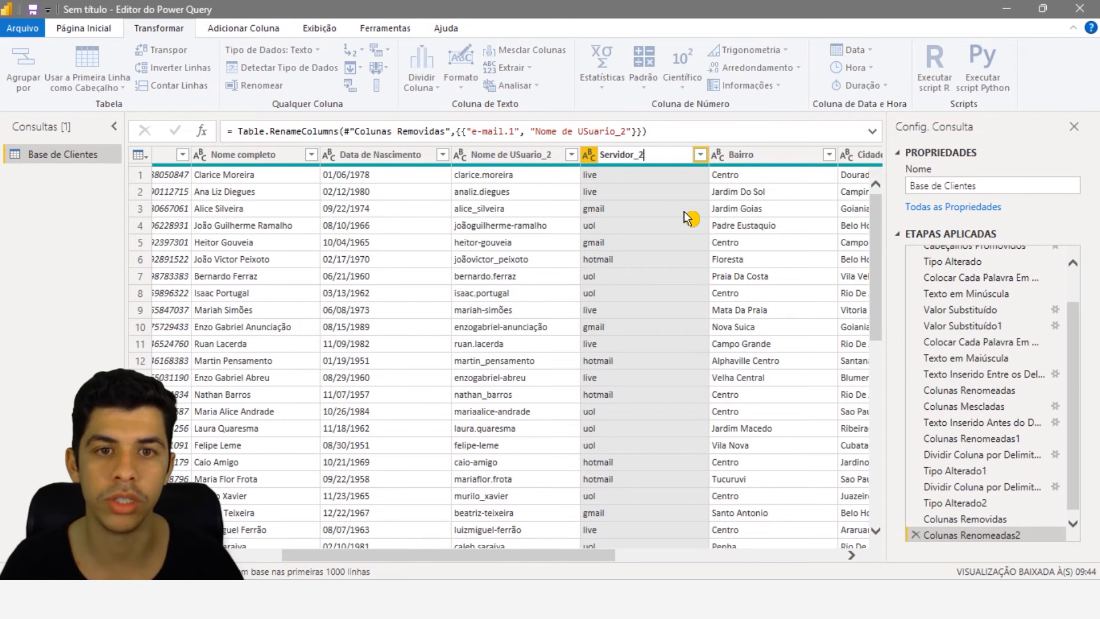
{"action": "key", "text": "Return"}
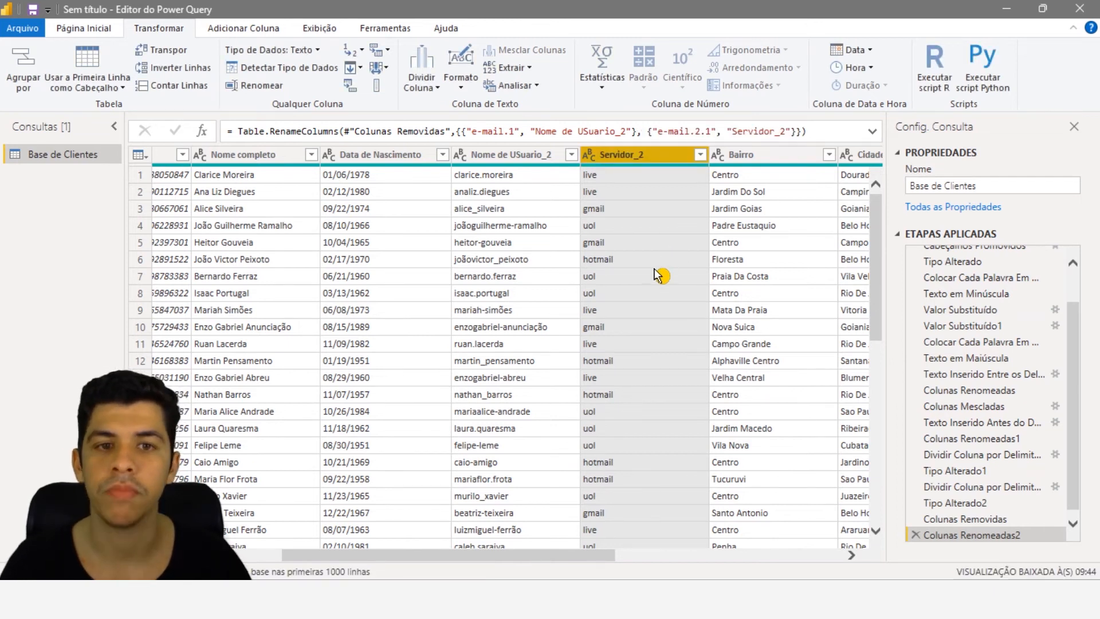
Step: Set up a merge of the Cidade and Estado columns into a new column, using the custom separator " - "
{"action": "left_click_drag", "start_coordinate": [561, 556], "coordinate": [679, 557]}
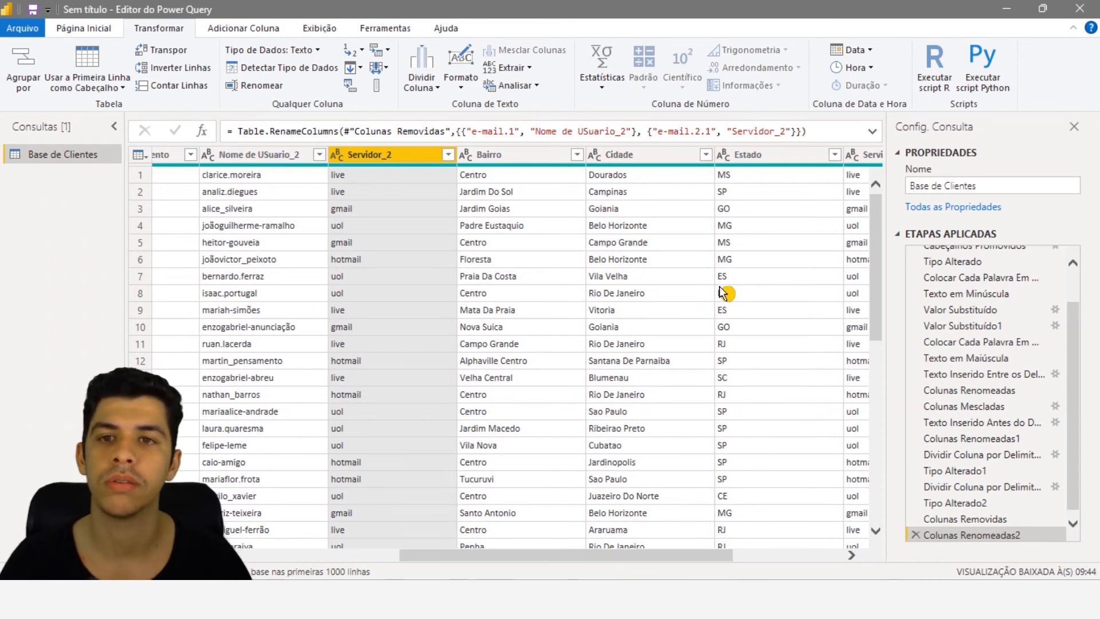
{"action": "left_click", "coordinate": [661, 157]}
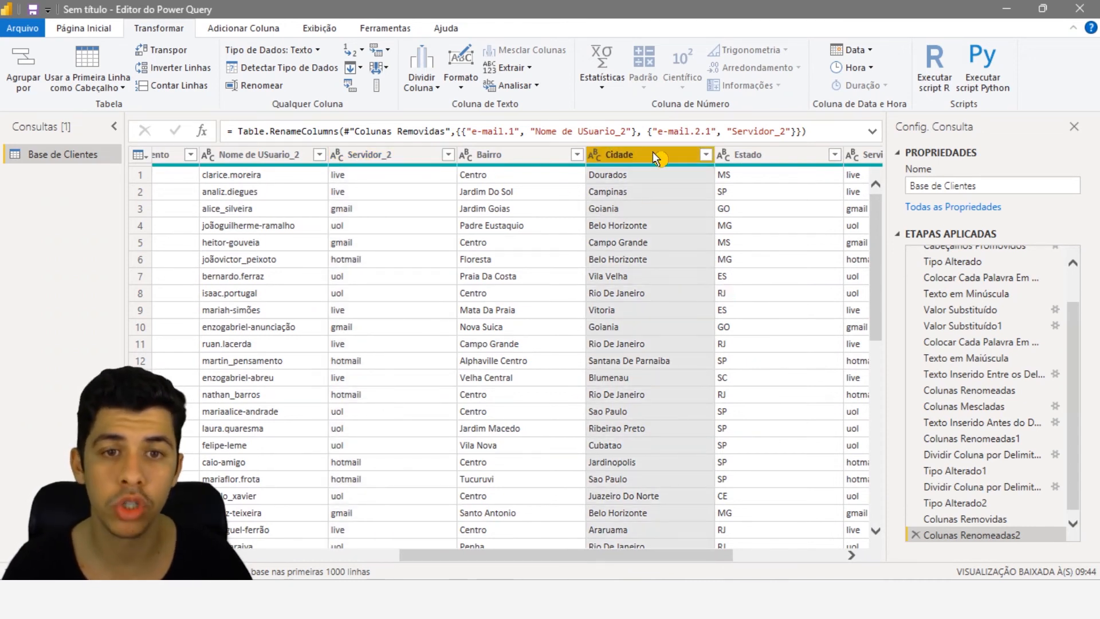
{"action": "left_click", "coordinate": [736, 159]}
{"action": "left_click", "coordinate": [670, 160]}
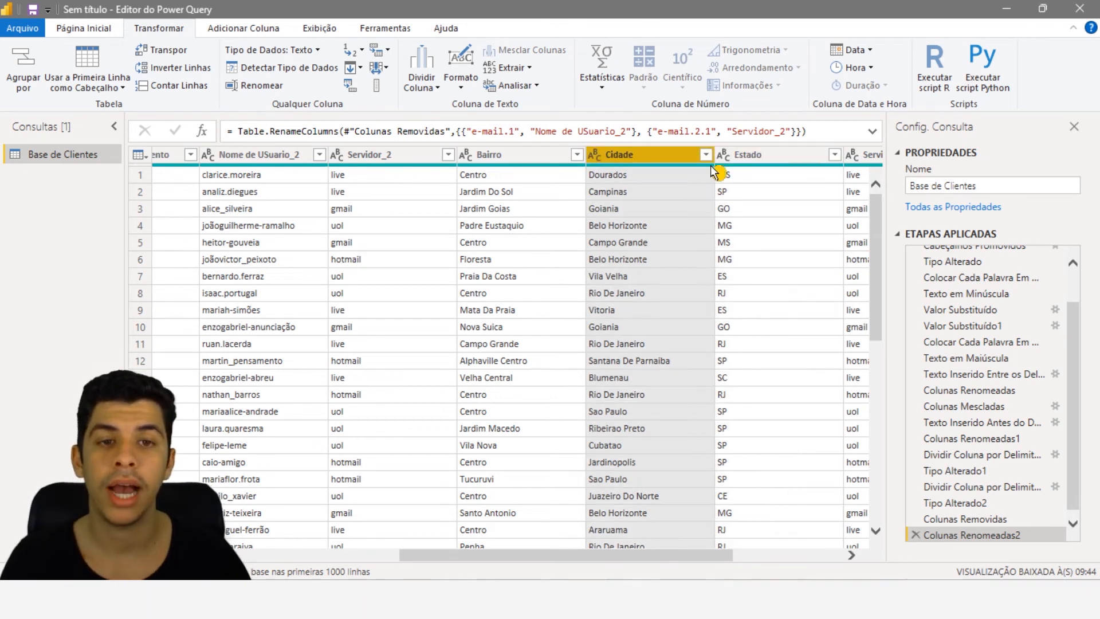
{"action": "left_click", "coordinate": [756, 164]}
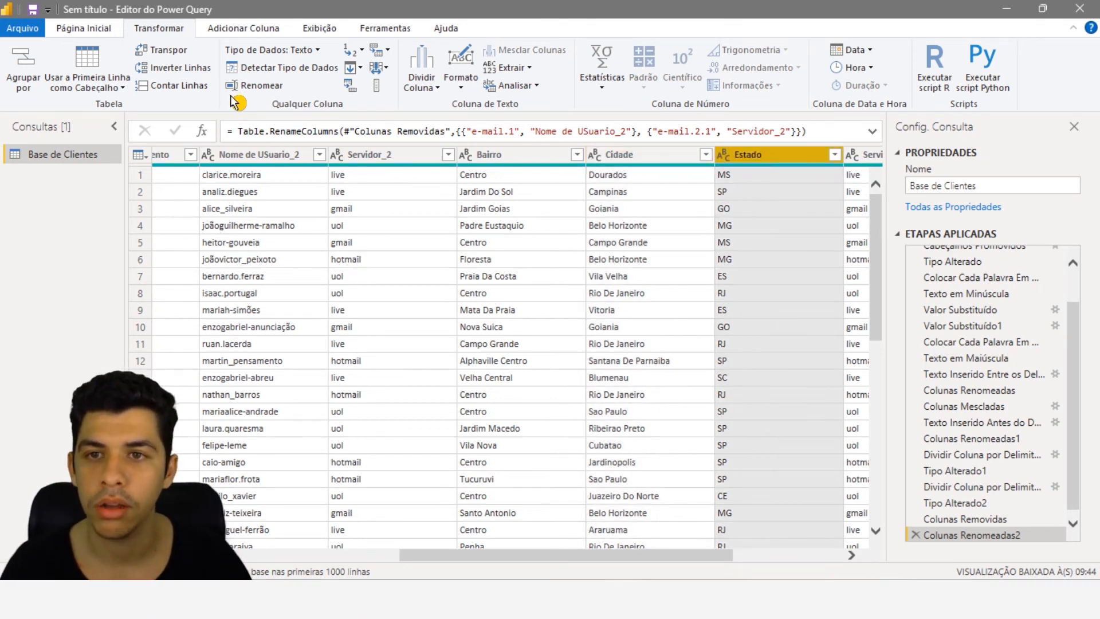
{"action": "left_click", "coordinate": [256, 30]}
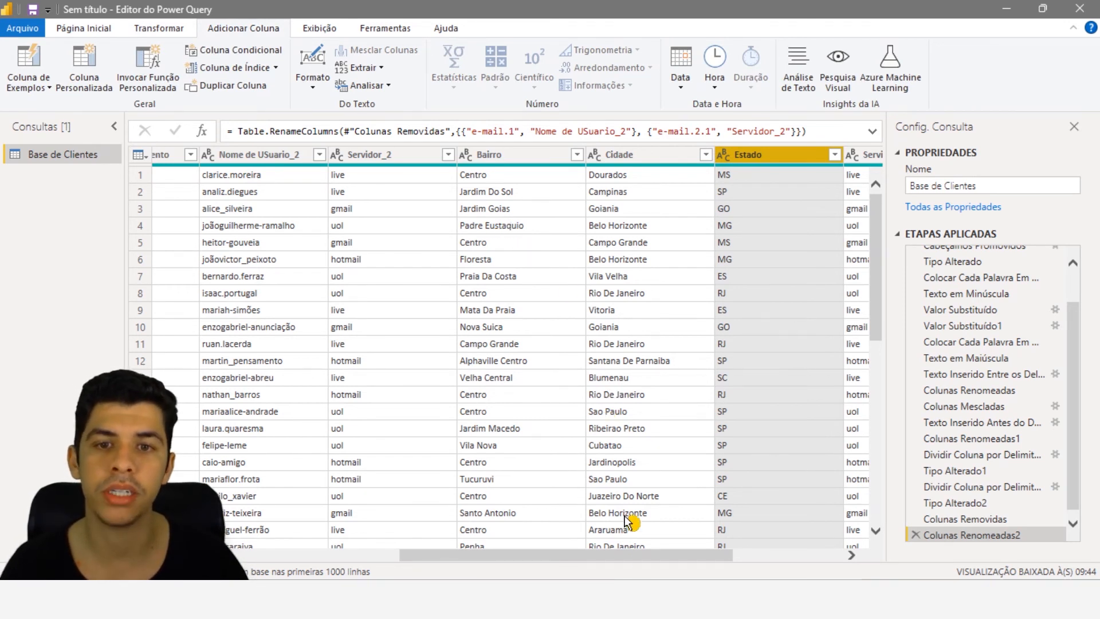
{"action": "left_click_drag", "start_coordinate": [625, 560], "coordinate": [680, 561]}
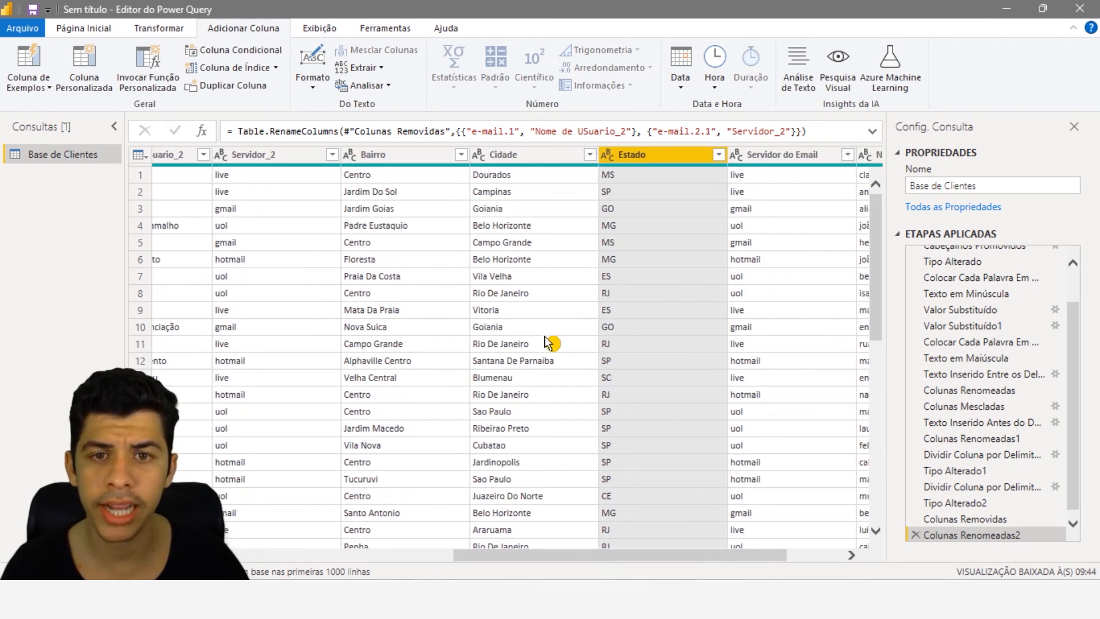
{"action": "left_click", "coordinate": [504, 159]}
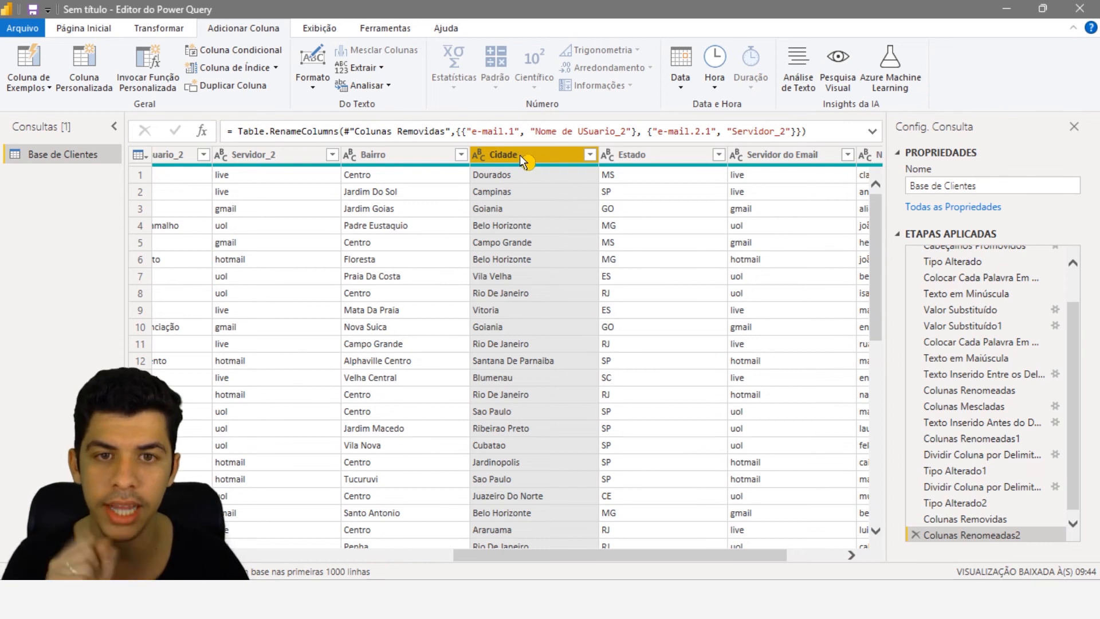
{"action": "left_click", "coordinate": [658, 155], "text": "ctrl"}
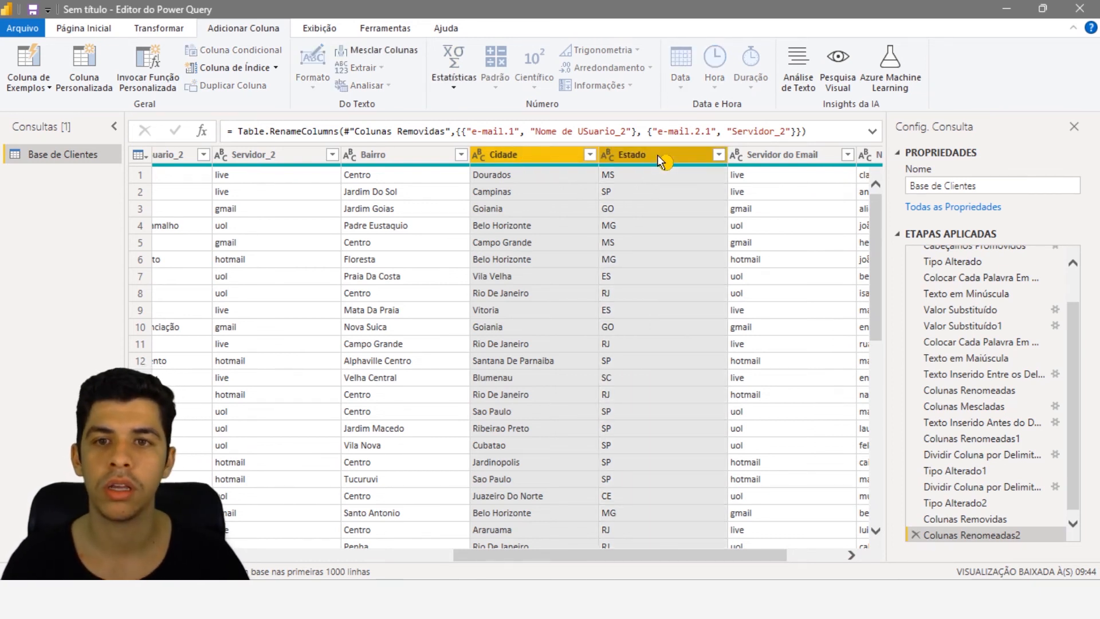
{"action": "left_click", "coordinate": [401, 56]}
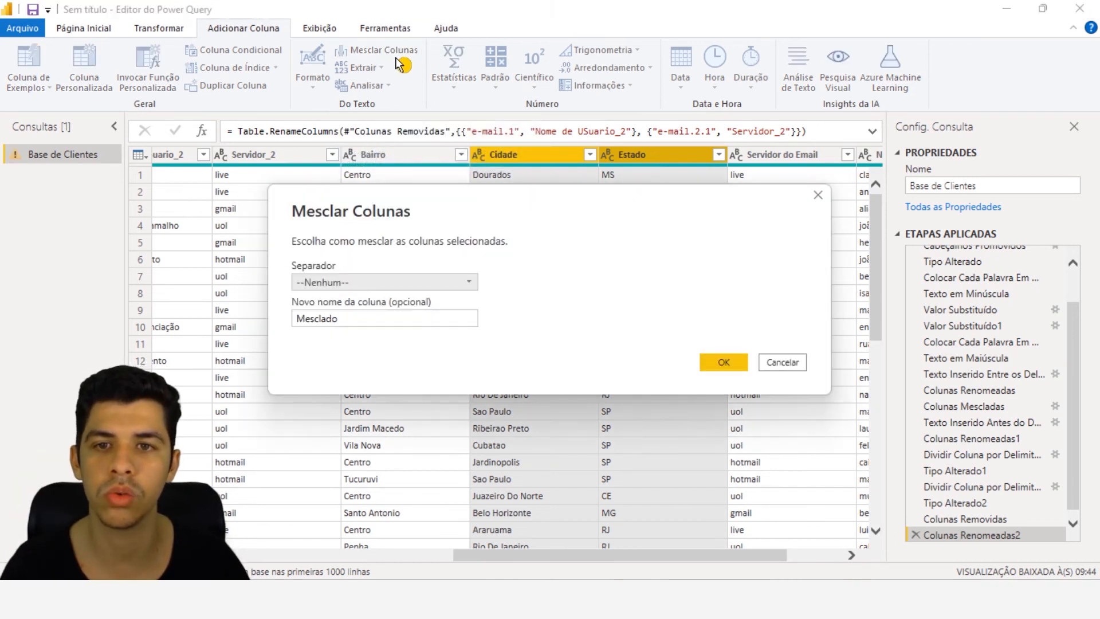
{"action": "left_click", "coordinate": [393, 288]}
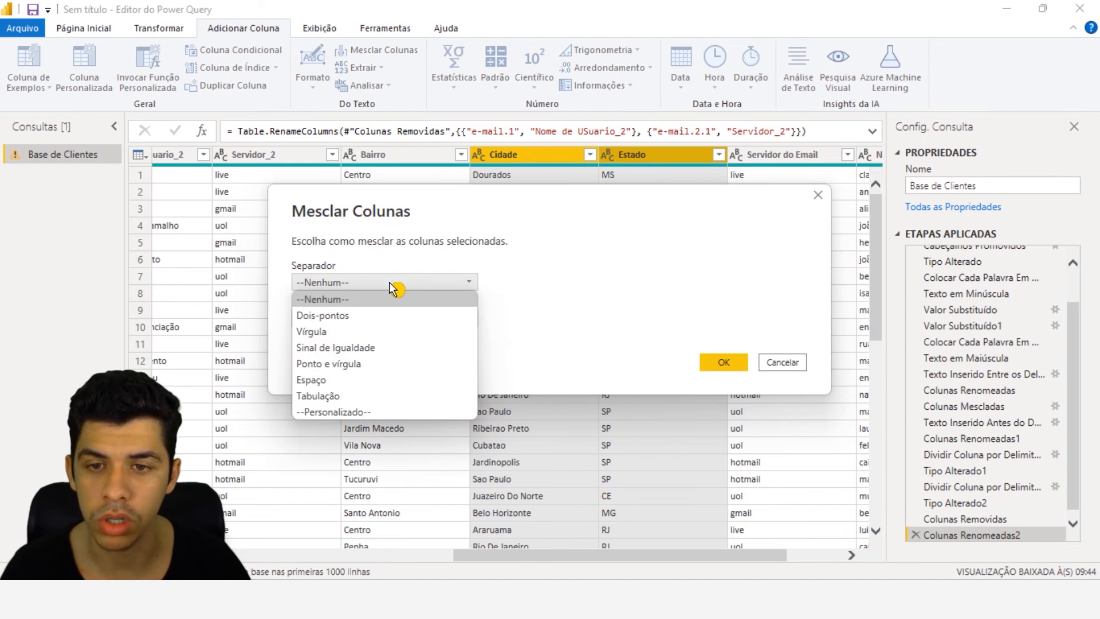
{"action": "left_click", "coordinate": [355, 411]}
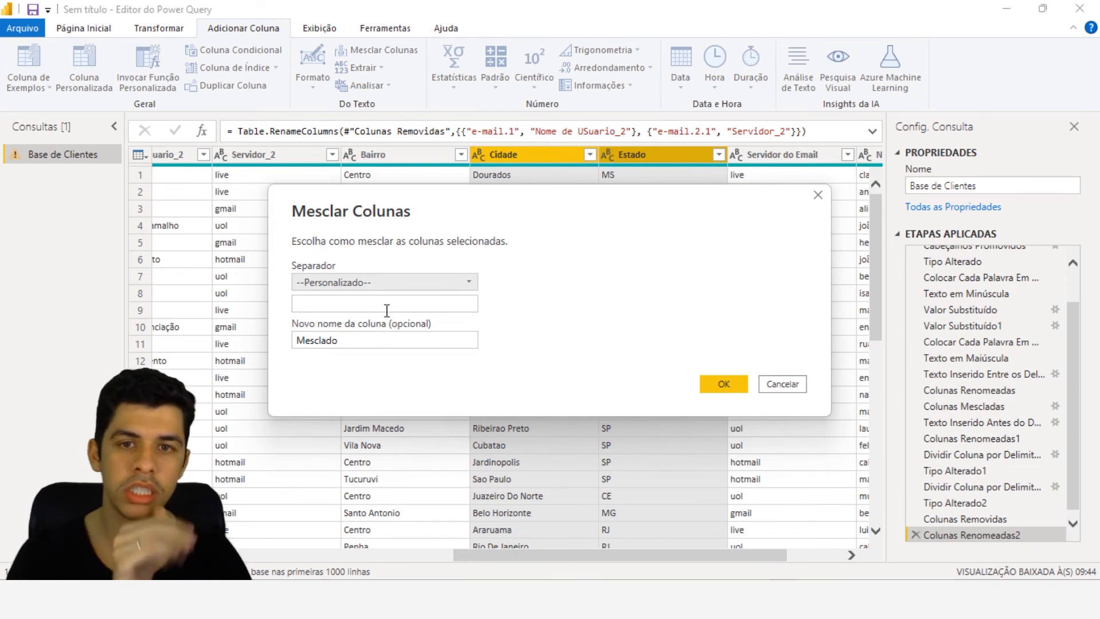
{"action": "left_click", "coordinate": [380, 307]}
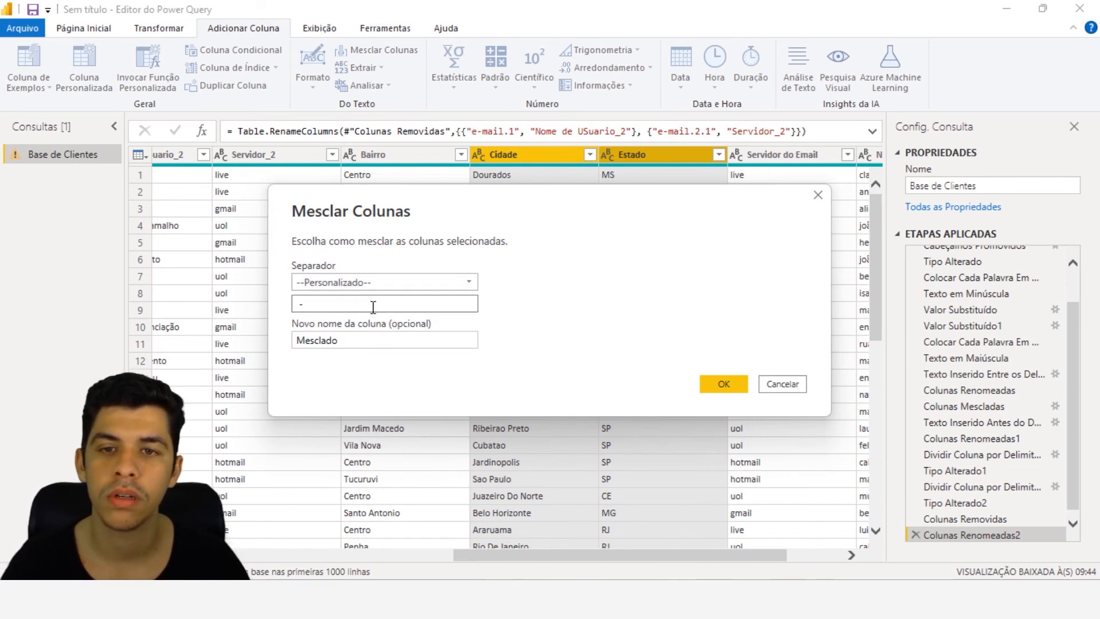
{"action": "double_click", "coordinate": [300, 310]}
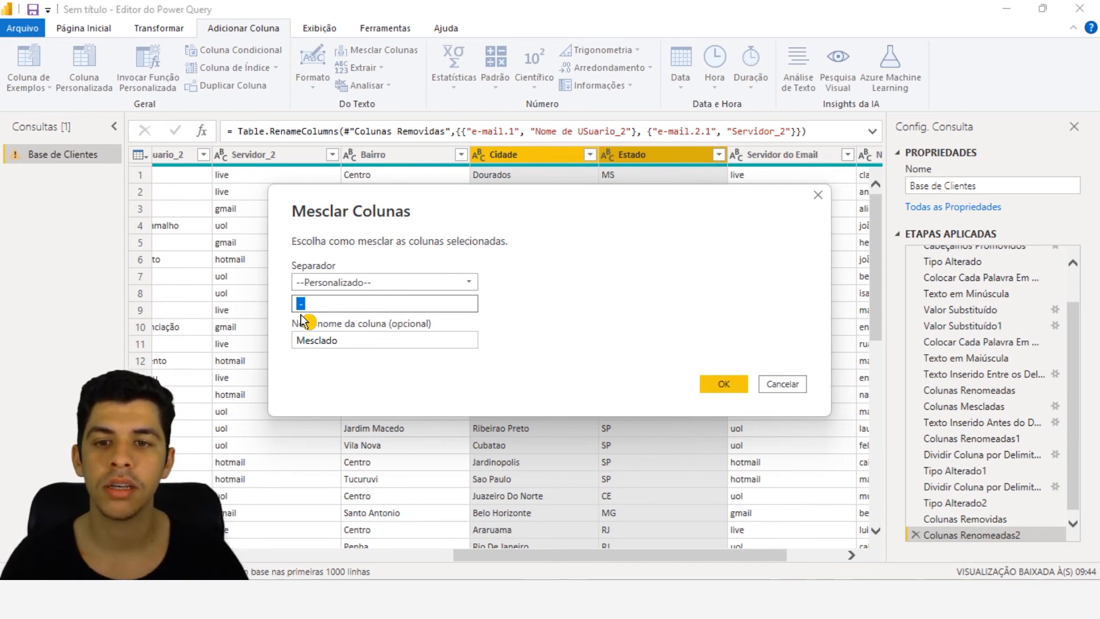
Step: Name the new merged column "Cidade - Estado" and create it
{"action": "left_click", "coordinate": [367, 339]}
{"action": "left_click_drag", "start_coordinate": [339, 340], "coordinate": [291, 339]}
{"action": "type", "text": "Cidade - Est"}
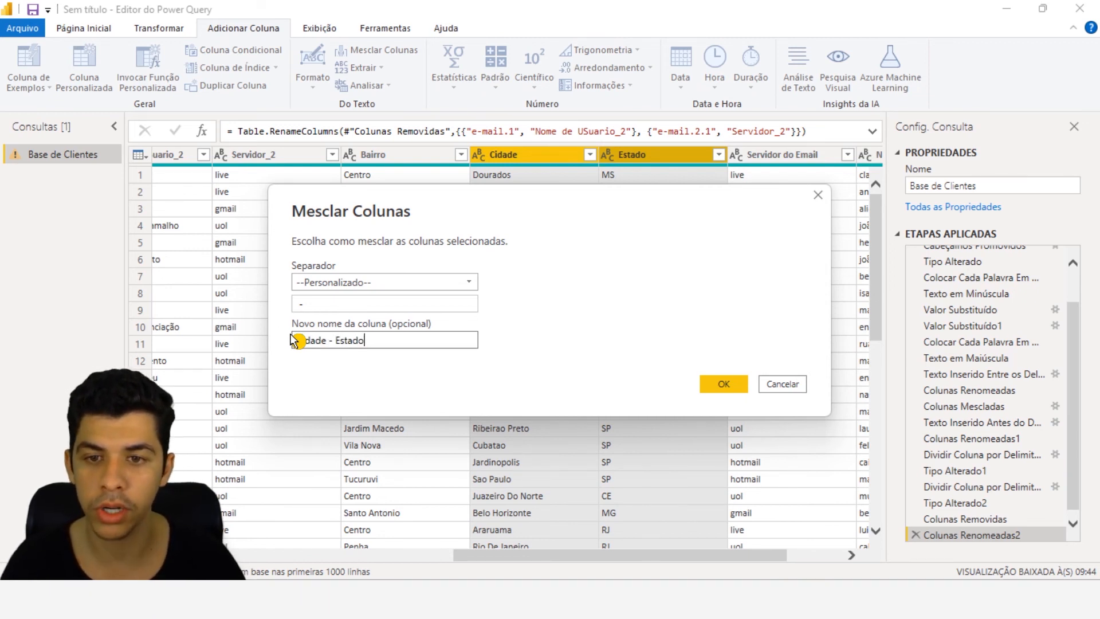
{"action": "left_click_drag", "start_coordinate": [335, 341], "coordinate": [327, 341]}
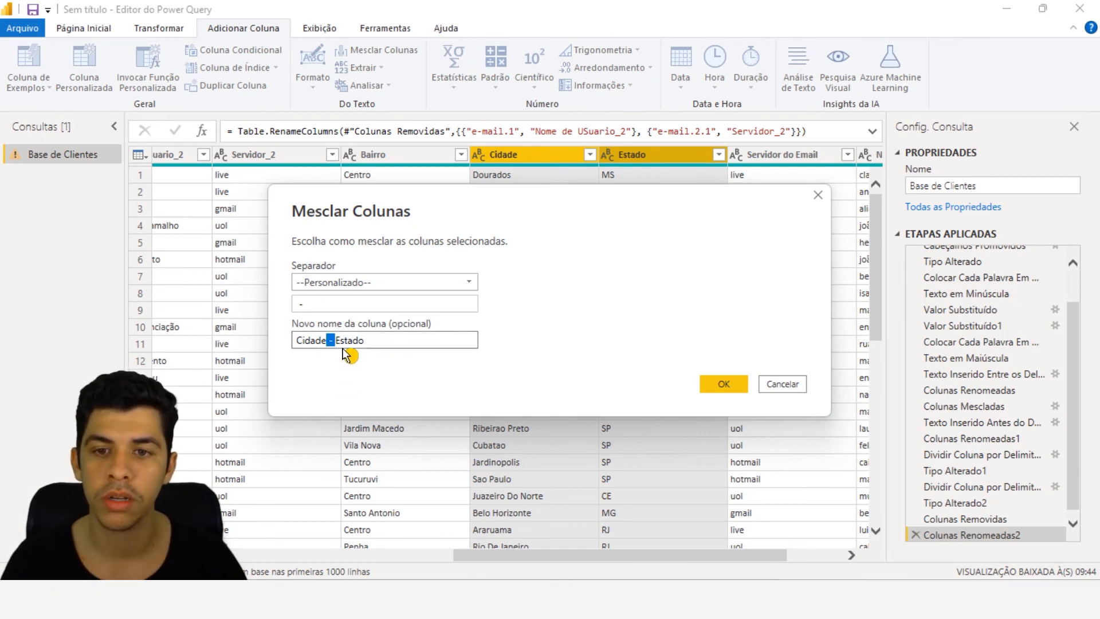
{"action": "type", "text": "-"}
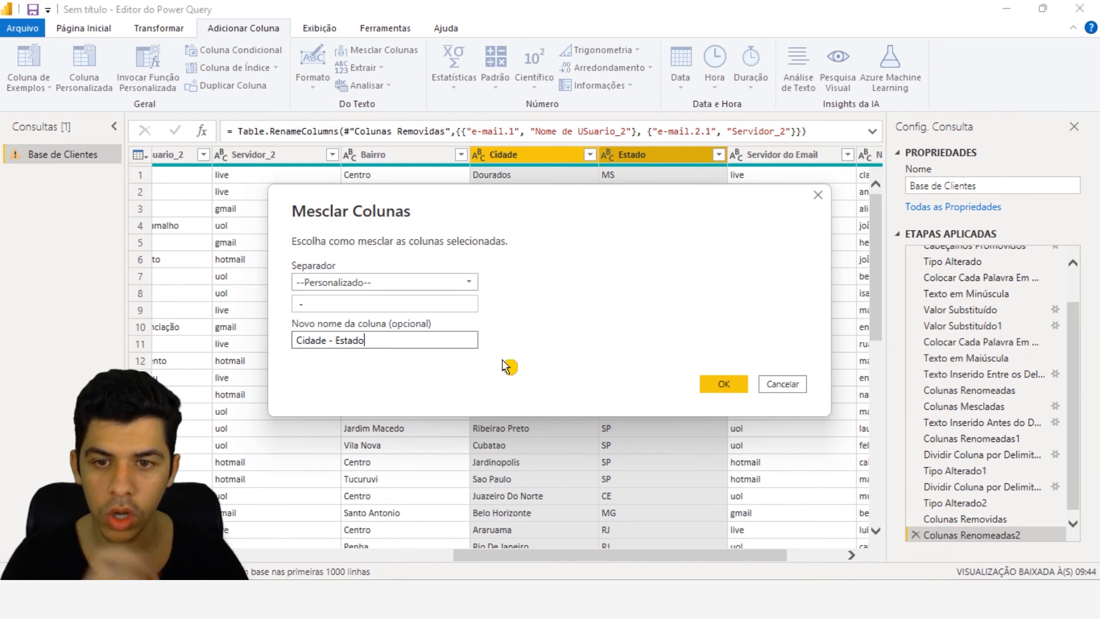
{"action": "left_click", "coordinate": [725, 384]}
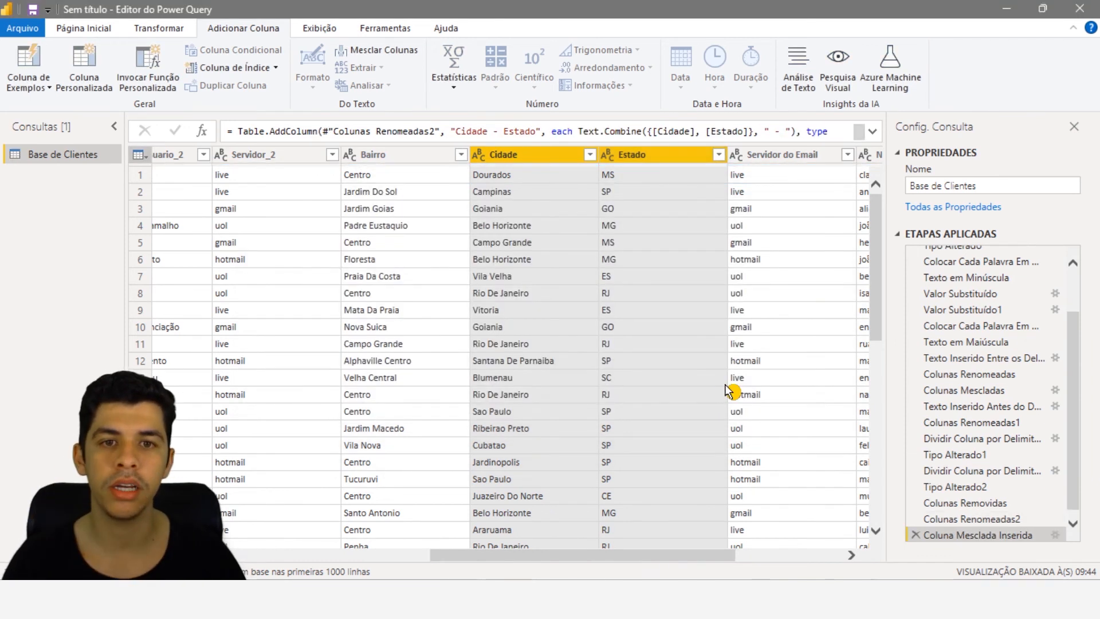
Step: Remove the original Cidade and Estado columns
{"action": "left_click_drag", "start_coordinate": [580, 560], "coordinate": [803, 562]}
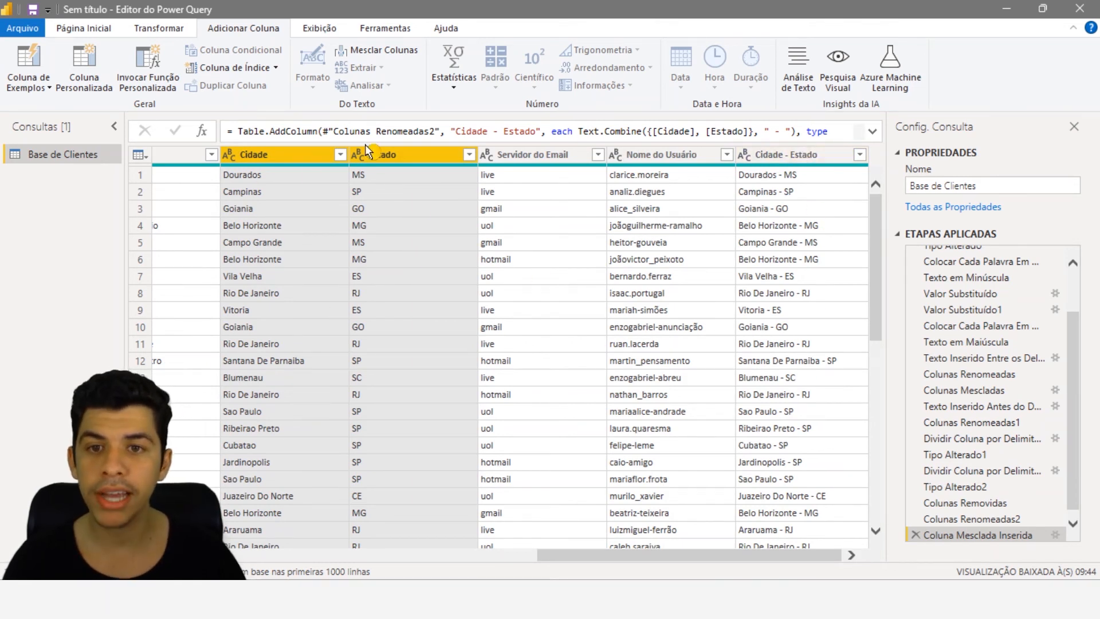
{"action": "right_click", "coordinate": [396, 156]}
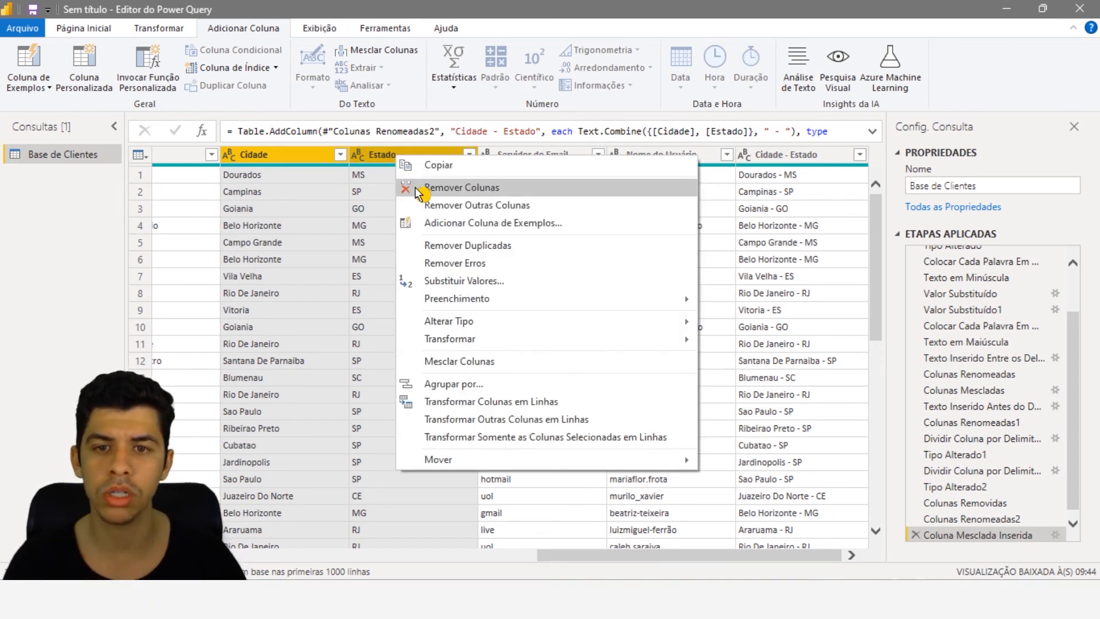
{"action": "key", "text": "Escape"}
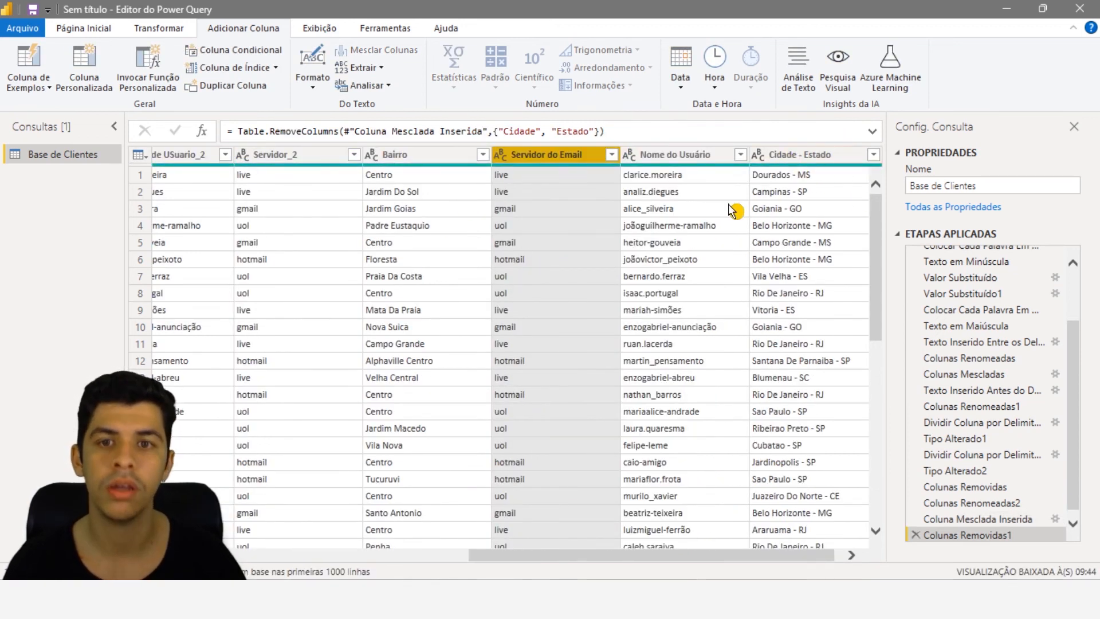
Step: Remove the duplicate columns Nome de USuario_2 and Servidor_2
{"action": "scroll", "coordinate": [604, 562], "scroll_direction": "left", "scroll_amount": 2}
{"action": "left_click_drag", "start_coordinate": [605, 564], "coordinate": [565, 557]}
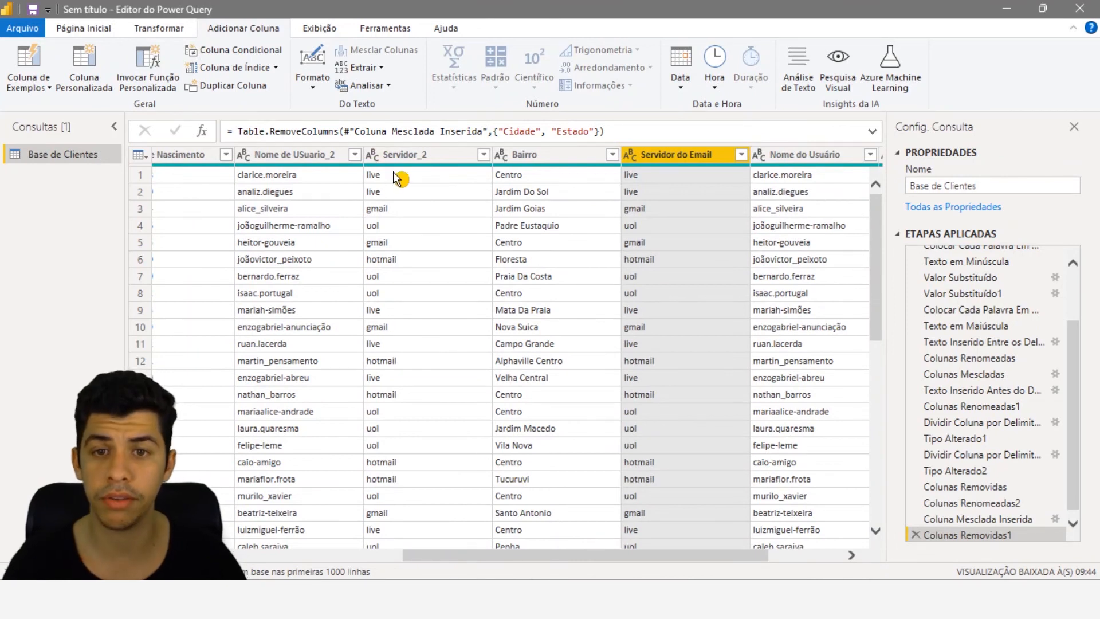
{"action": "left_click", "coordinate": [401, 155]}
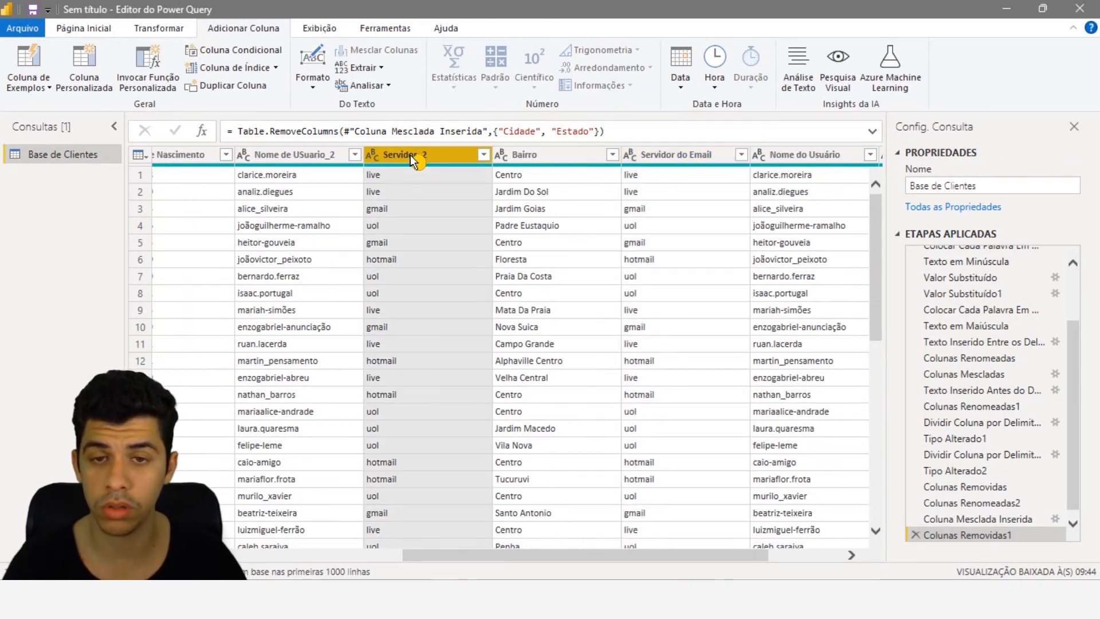
{"action": "left_click", "coordinate": [302, 156], "text": "ctrl"}
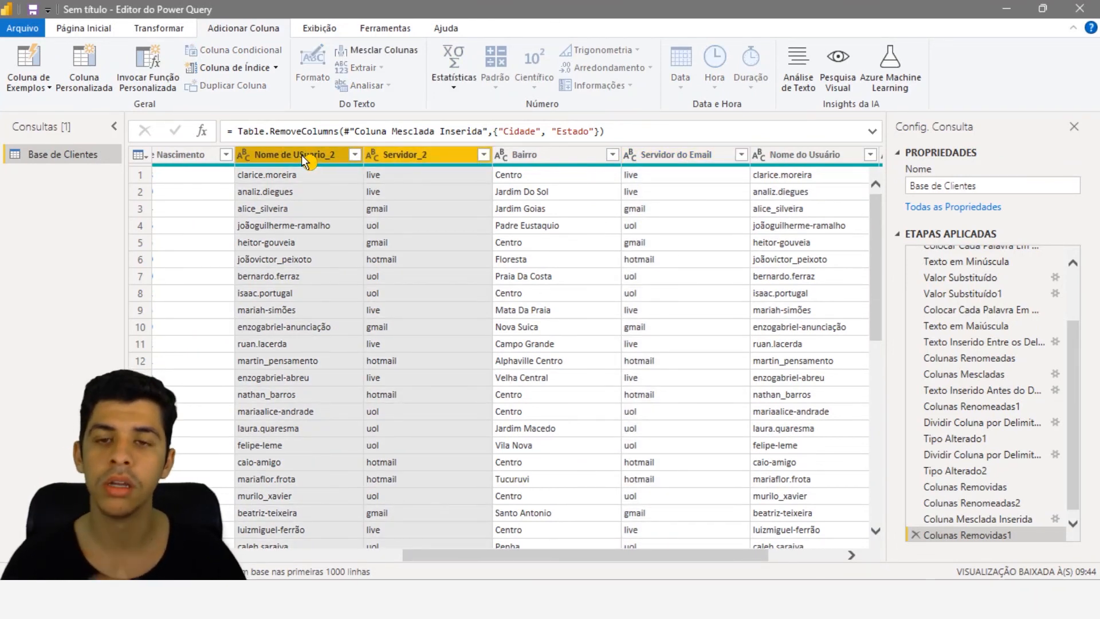
{"action": "right_click", "coordinate": [301, 155]}
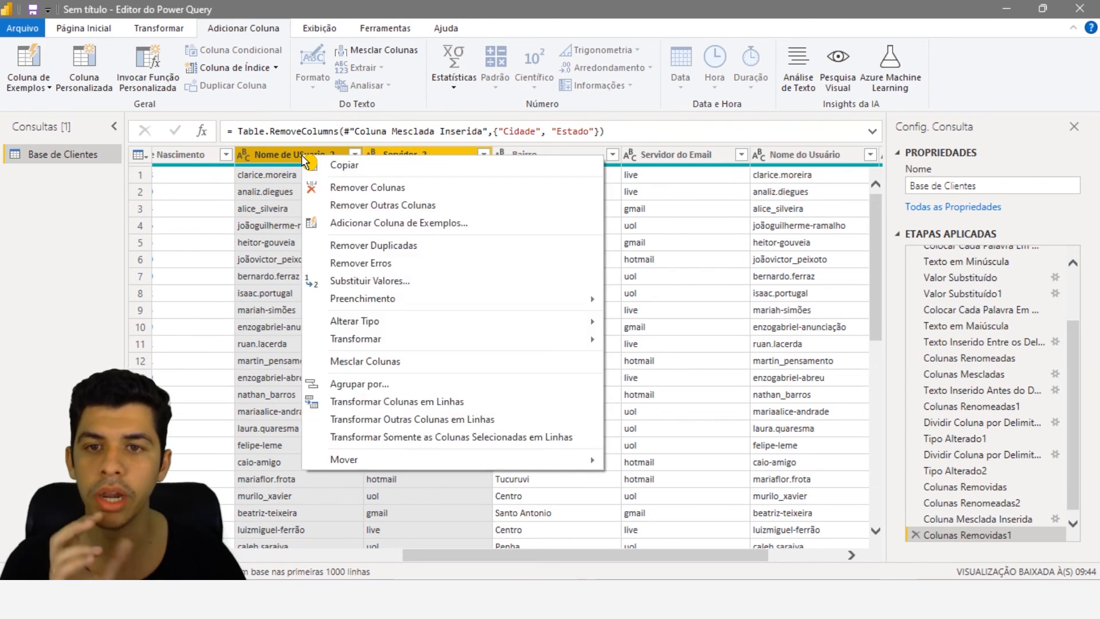
{"action": "left_click", "coordinate": [343, 194]}
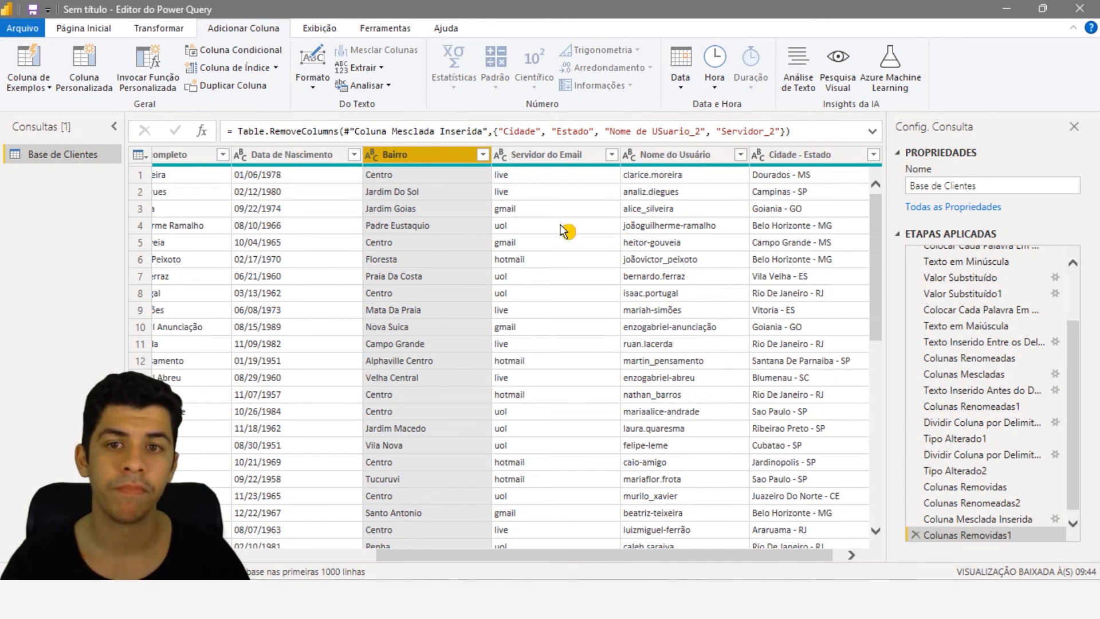
Step: Move the Nome do Usuário column between Nome completo and Data de Nascimento
{"action": "left_click_drag", "start_coordinate": [432, 554], "coordinate": [481, 557]}
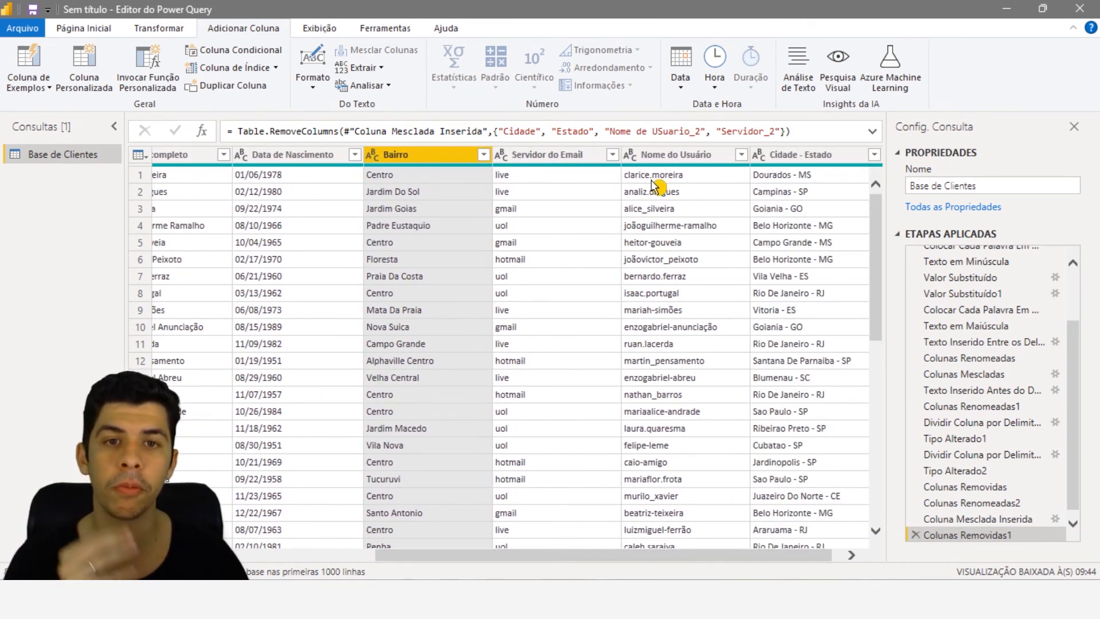
{"action": "left_click", "coordinate": [669, 157]}
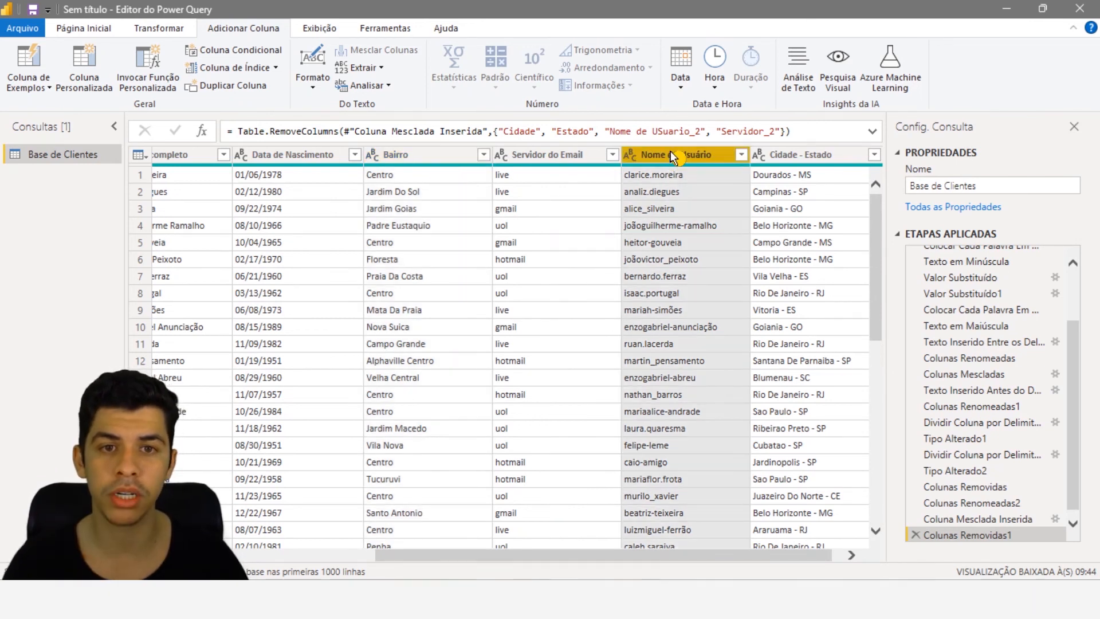
{"action": "left_click_drag", "start_coordinate": [671, 150], "coordinate": [291, 171]}
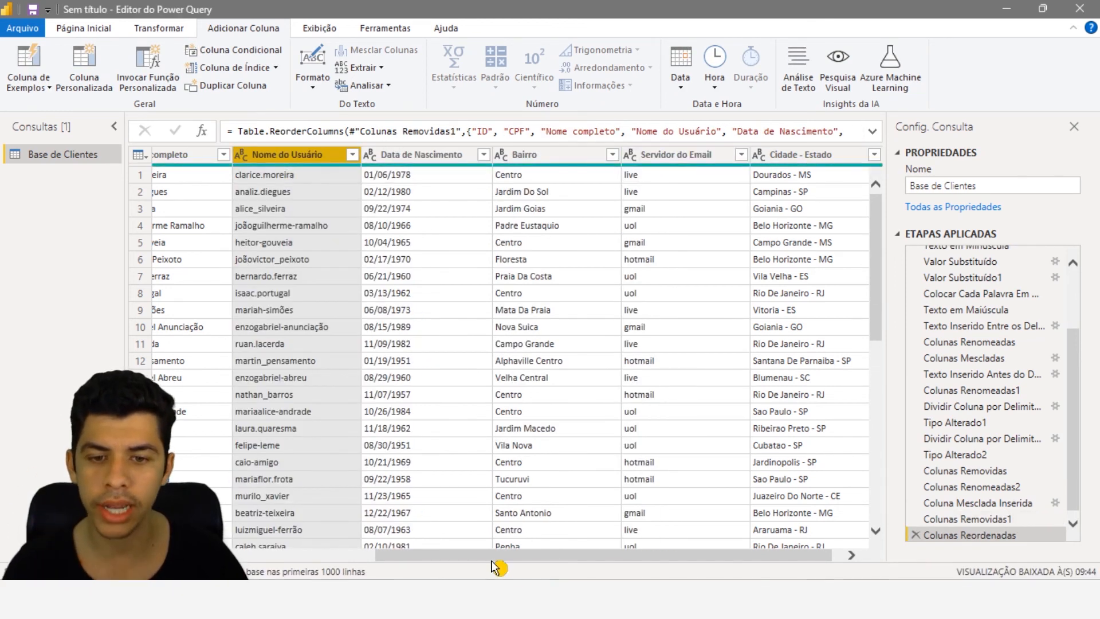
{"action": "left_click_drag", "start_coordinate": [499, 555], "coordinate": [362, 556]}
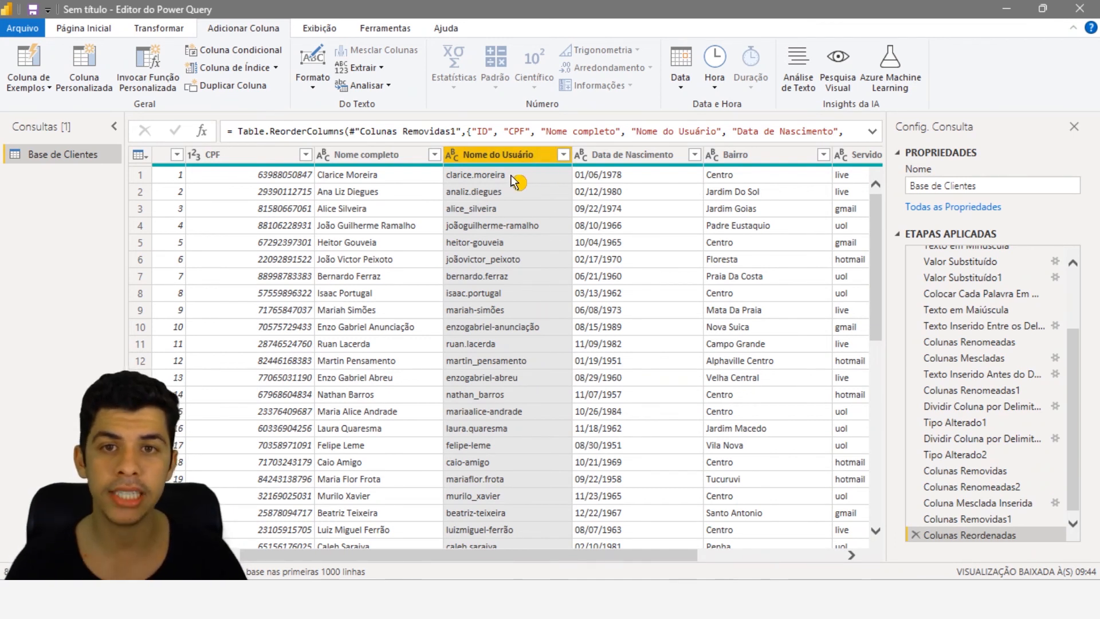
Step: Close the query editor applying the changes, and show the Base de Clientes table in Power BI Desktop's data view
{"action": "left_click", "coordinate": [107, 33]}
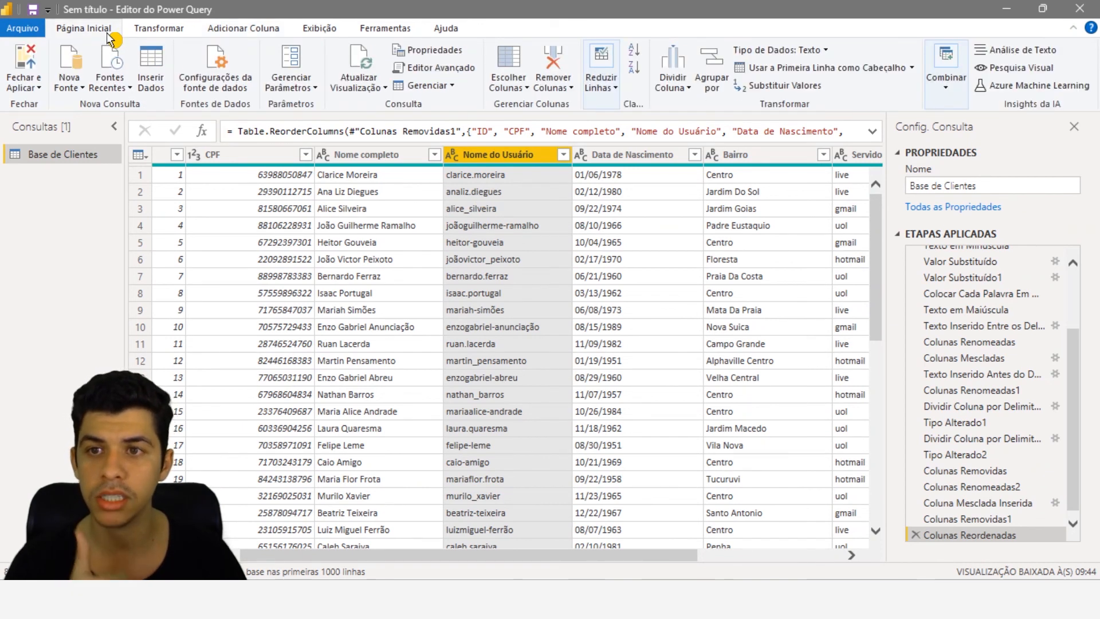
{"action": "left_click", "coordinate": [32, 63]}
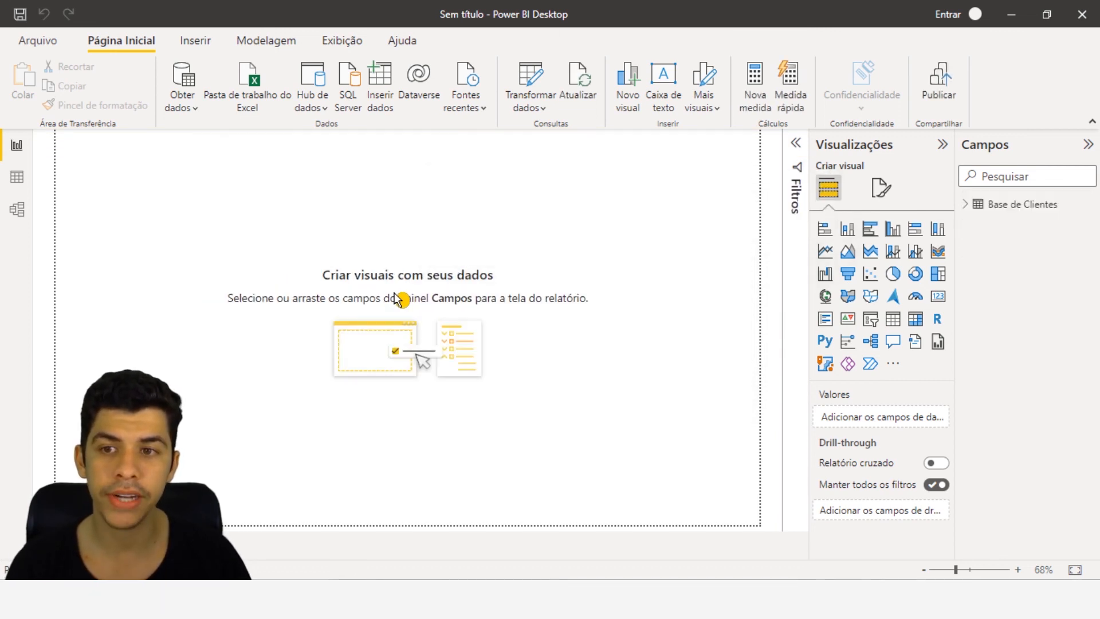
{"action": "left_click", "coordinate": [17, 180]}
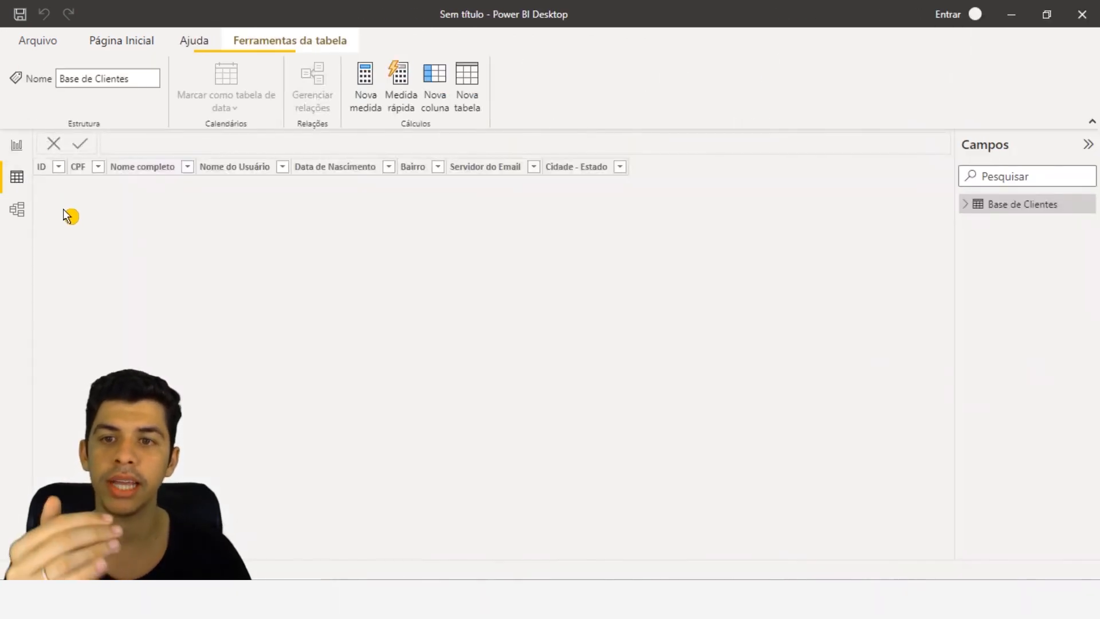